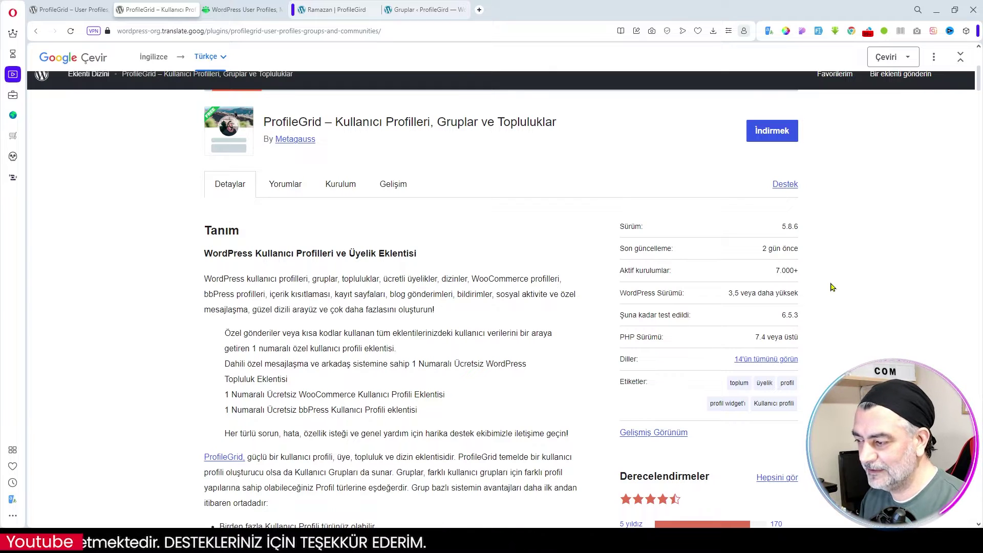
# Examine the Core, Premium and Premium+ plans and their included extensions on the ProfileGrid extensions page
pyautogui.hotkey('ctrl', 'Tab')
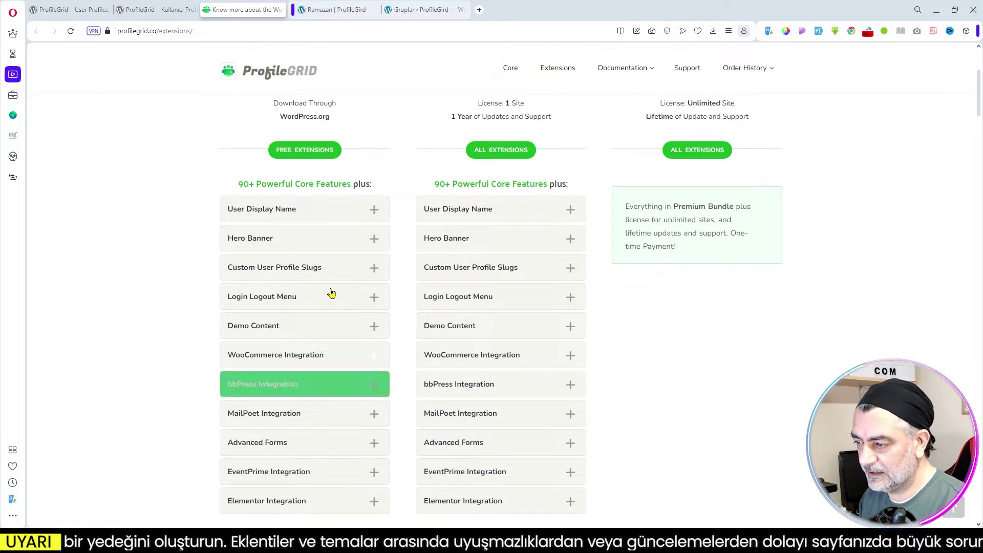
pyautogui.scroll(-3, 331, 276)
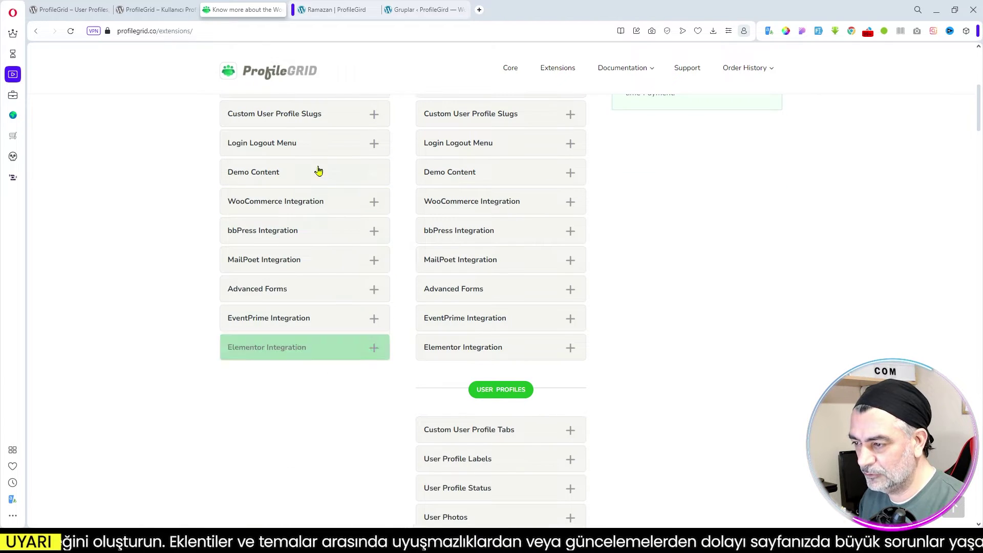
pyautogui.scroll(1, 318, 261)
pyautogui.scroll(2, 325, 328)
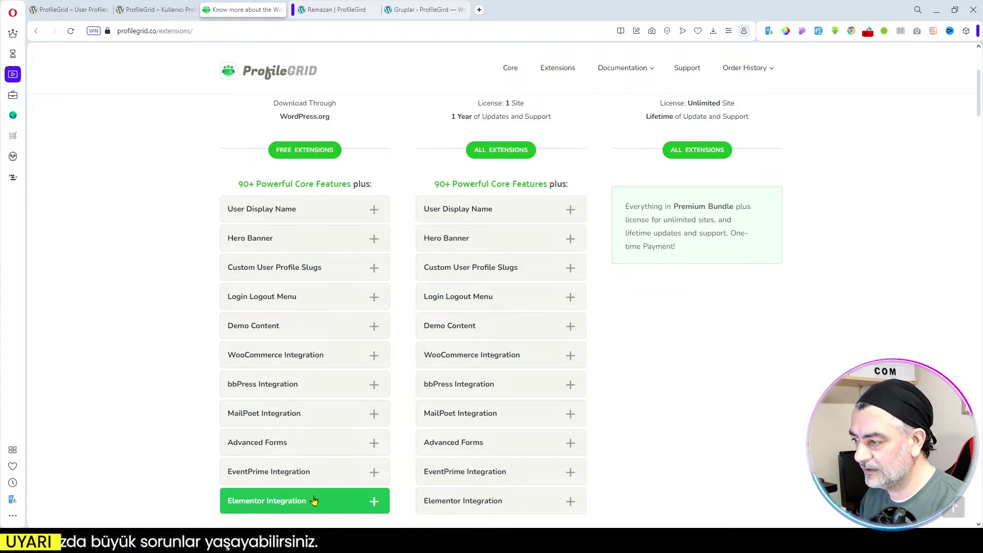
pyautogui.scroll(3, 314, 500)
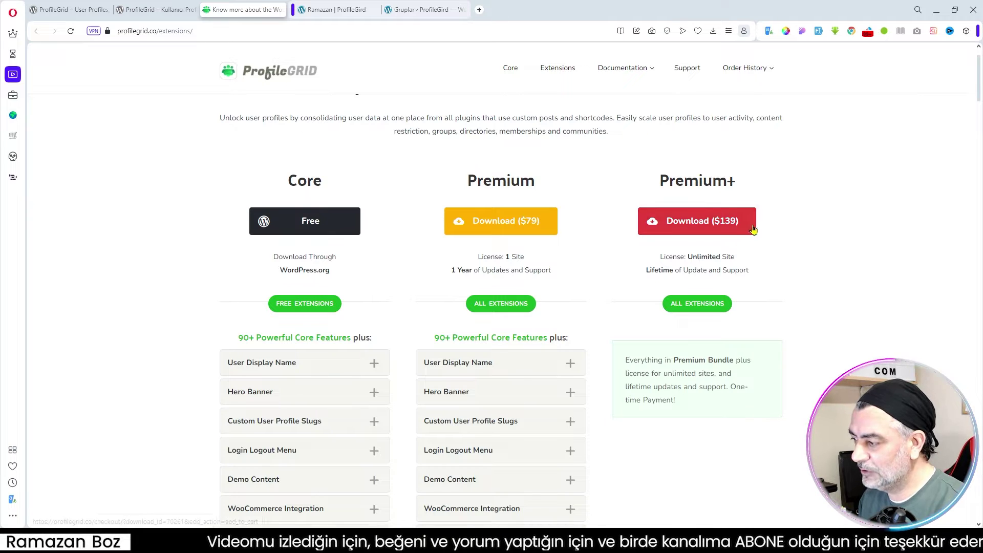
pyautogui.scroll(1, 809, 296)
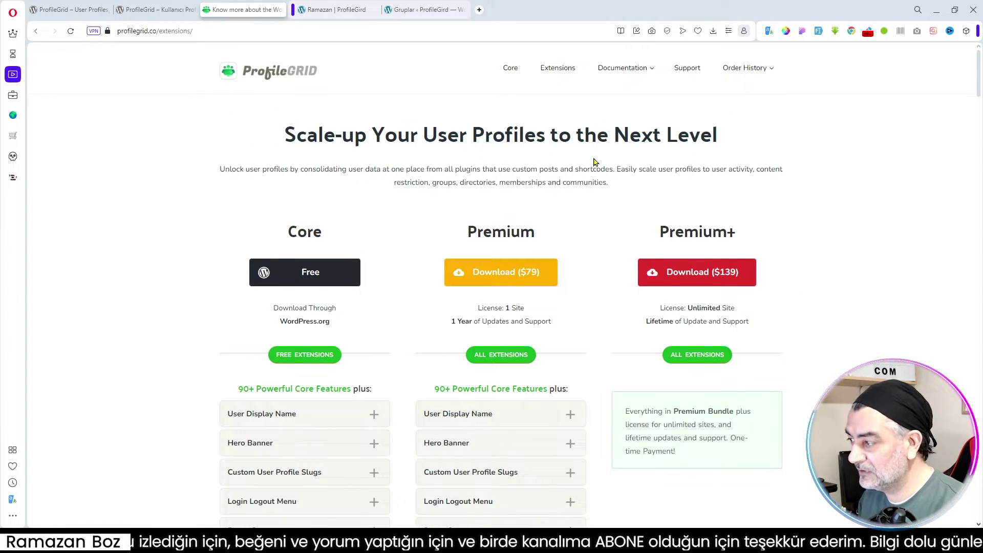
# Review the groups, blog, messages and notifications sections of the user profile on the demo site
pyautogui.click(346, 11)
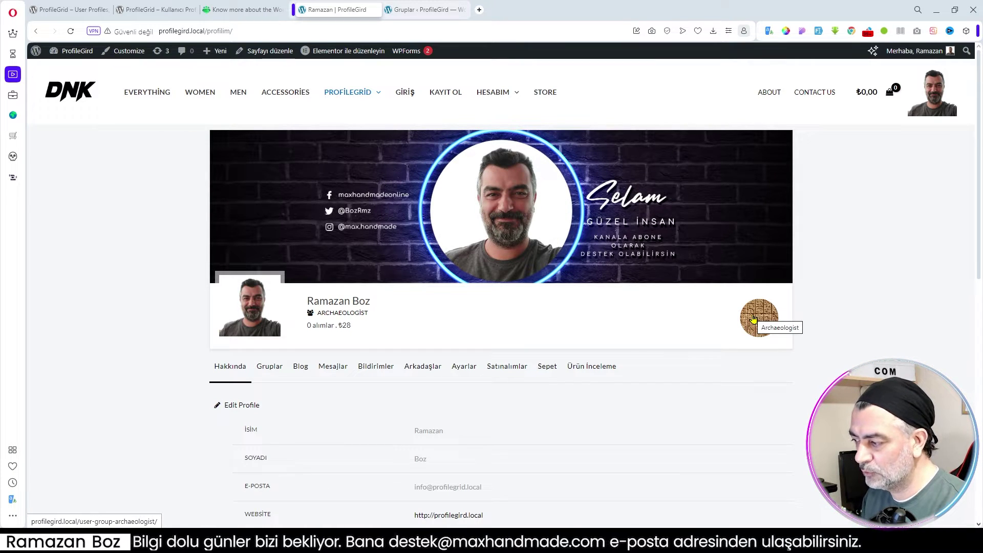
pyautogui.click(269, 369)
pyautogui.click(302, 369)
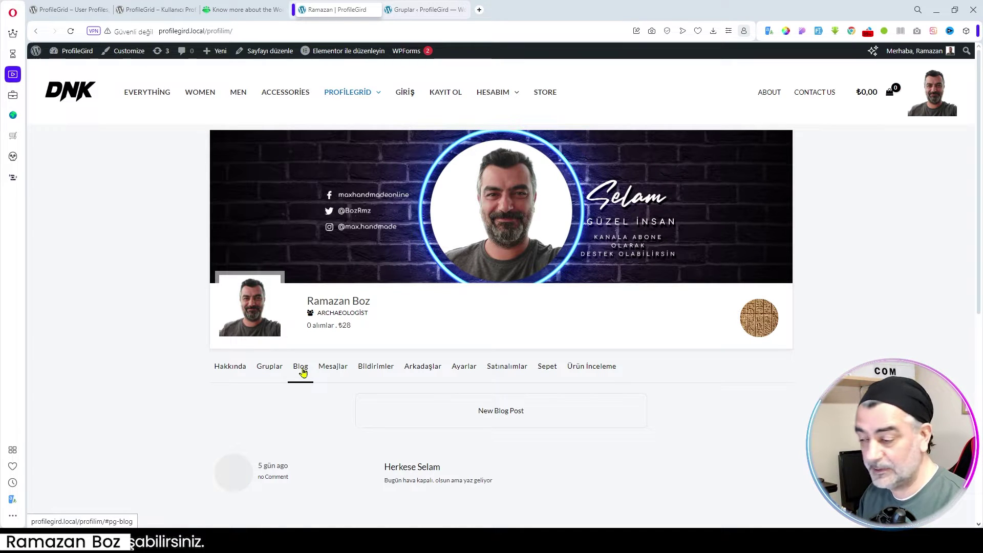
pyautogui.click(332, 369)
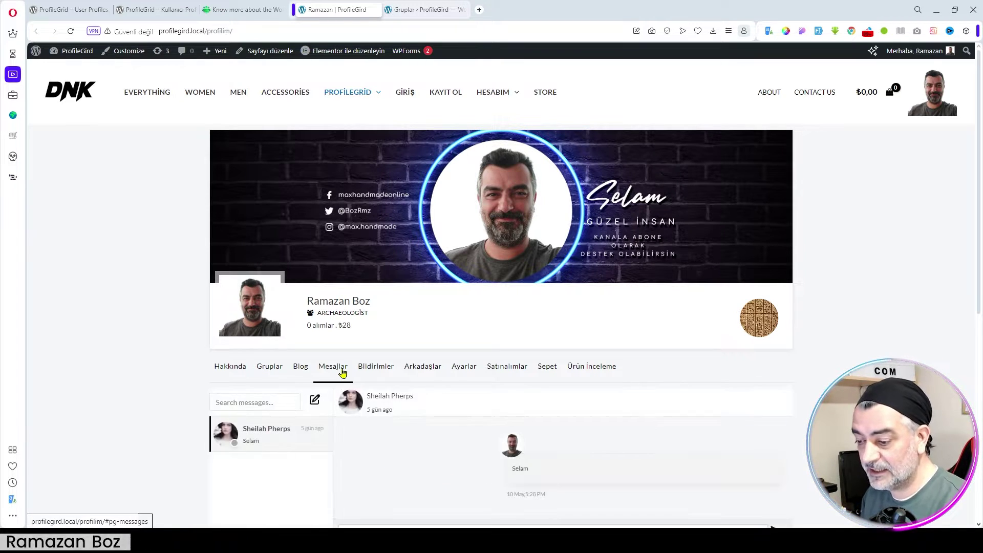
pyautogui.scroll(-1, 424, 399)
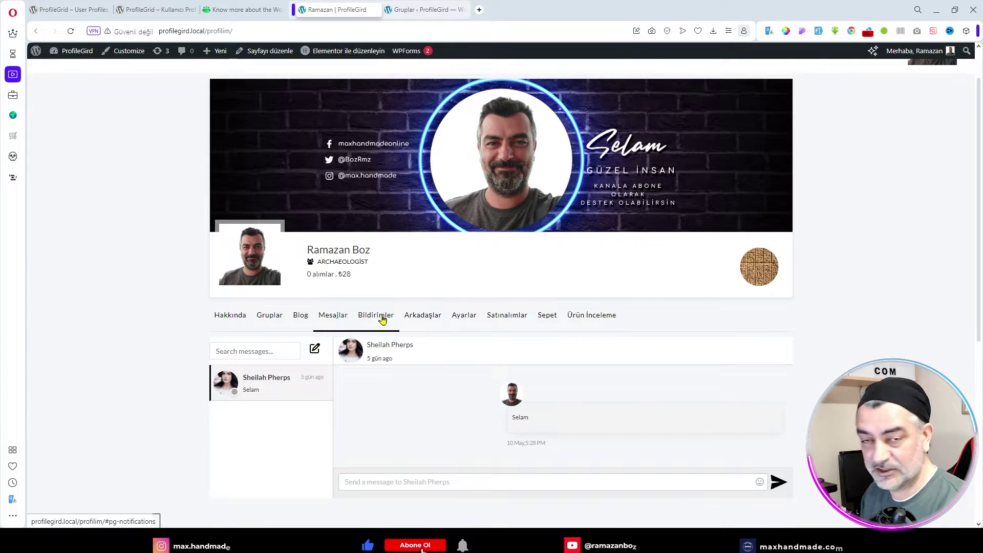
pyautogui.click(383, 318)
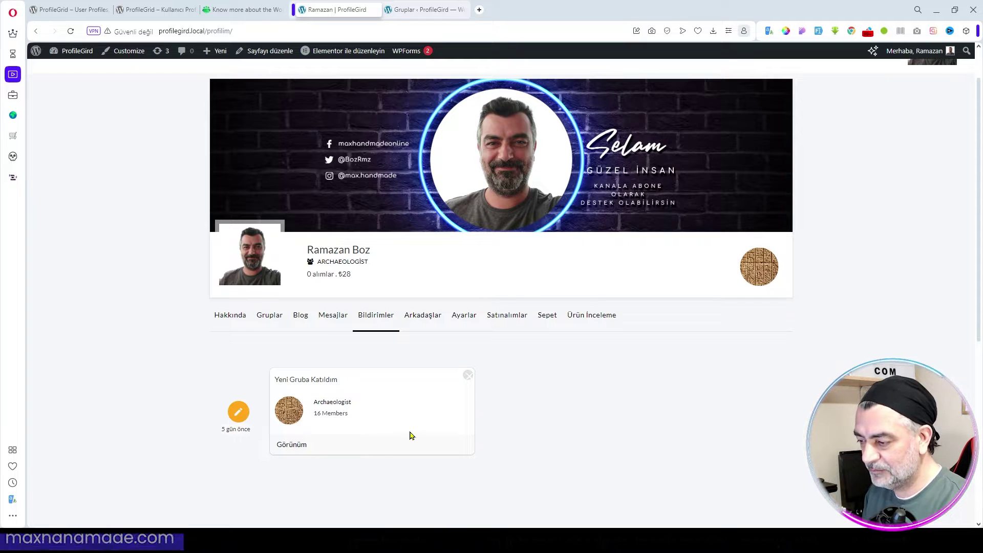
# Review the profile's friends, settings, purchases, cart and product review sections, including the purchase summary beneath the profile name
pyautogui.click(428, 320)
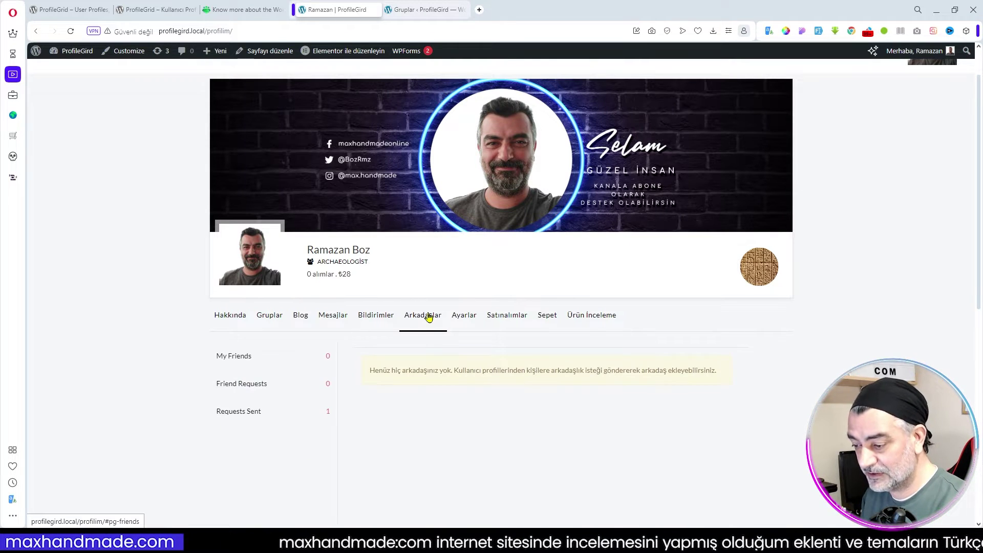
pyautogui.click(464, 321)
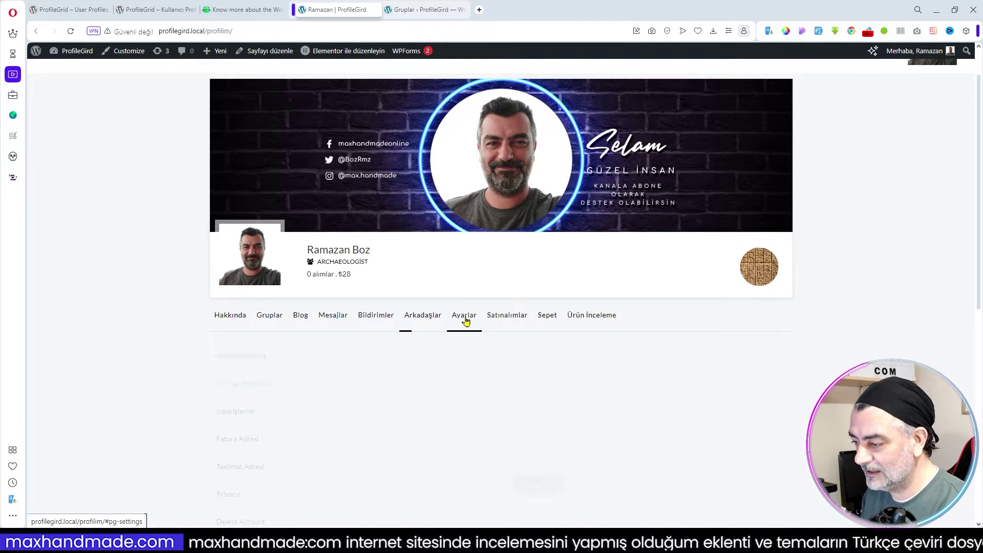
pyautogui.click(504, 321)
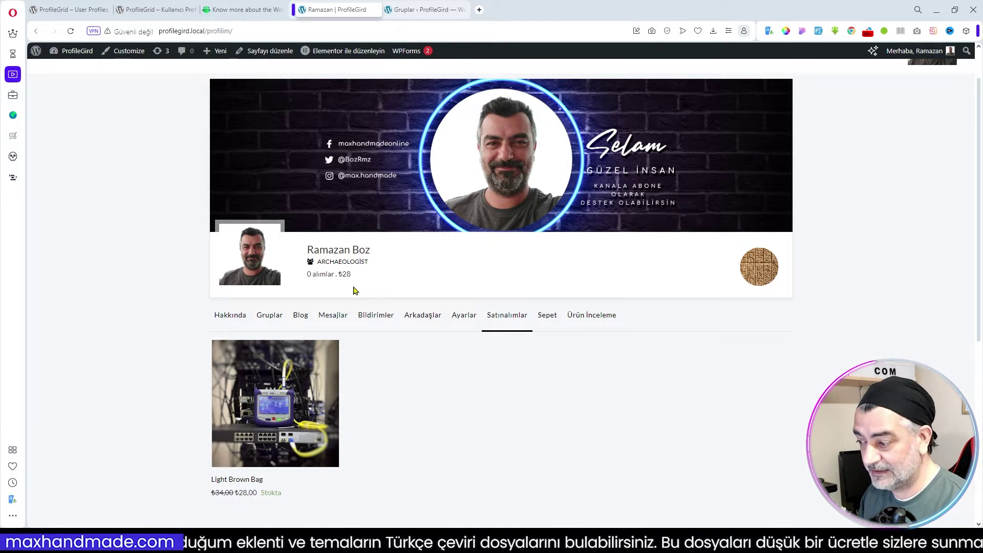
pyautogui.doubleClick(309, 275)
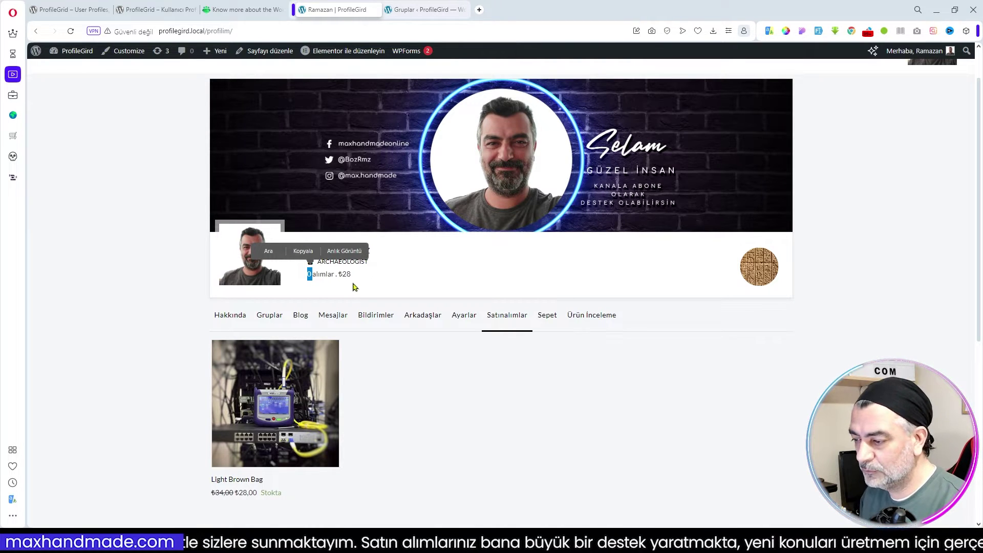
pyautogui.moveTo(337, 274); pyautogui.dragTo(351, 275)
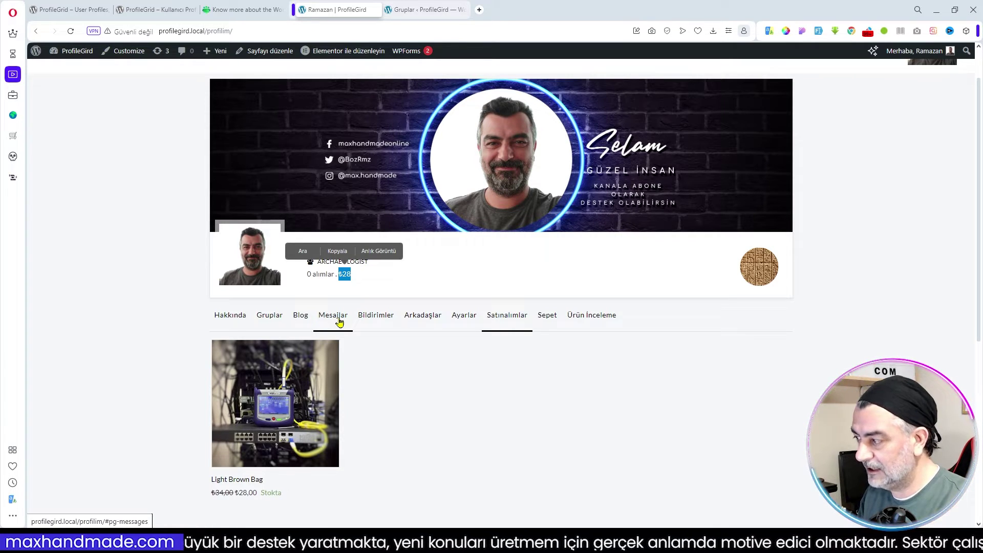
pyautogui.click(547, 316)
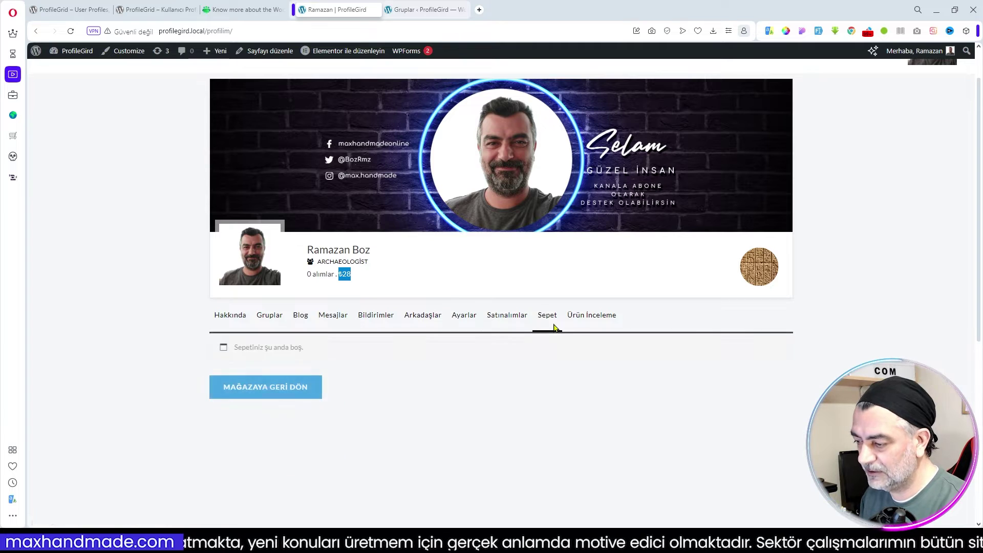
pyautogui.click(589, 317)
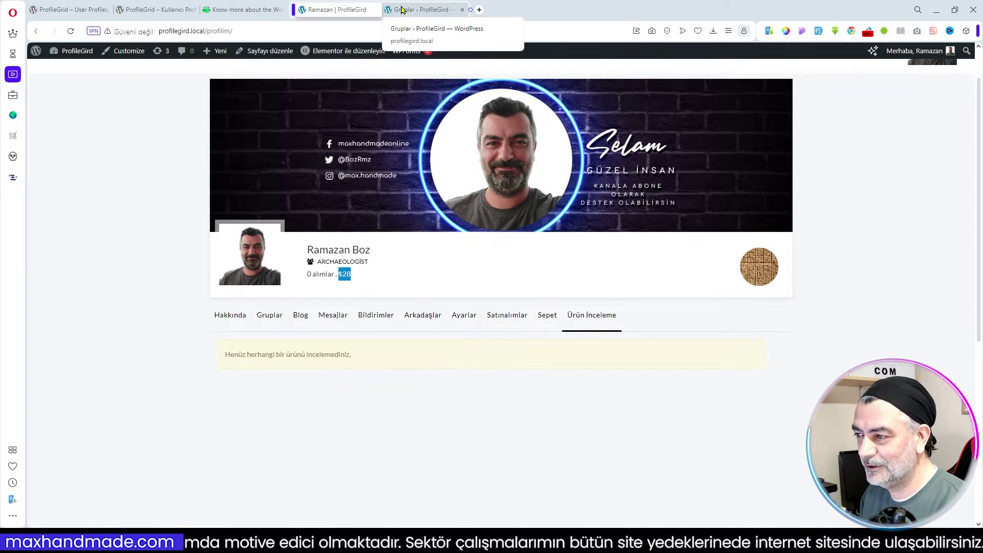
# Look at the ProfileGrid group manager in the demo site's admin and open the plugin's general settings
pyautogui.click(424, 9)
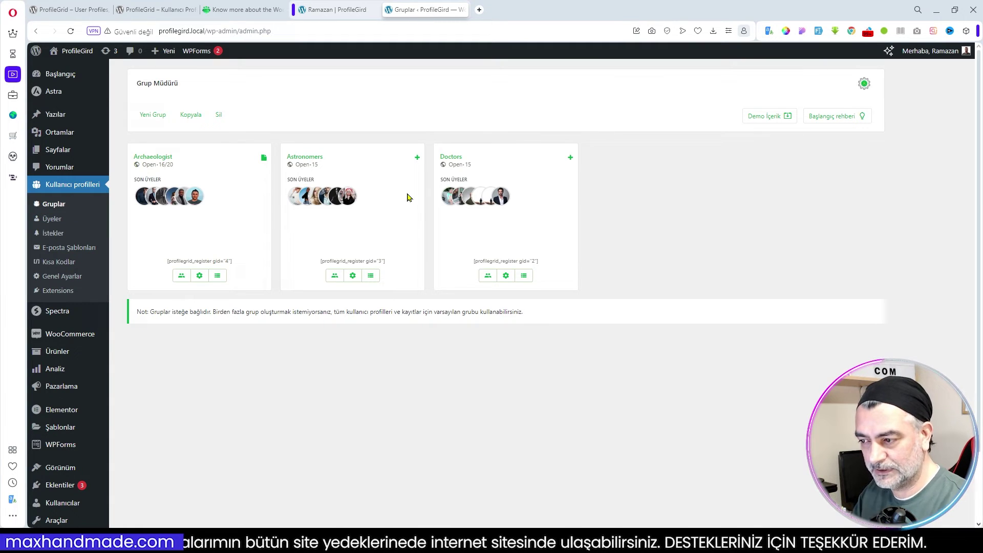
pyautogui.click(58, 276)
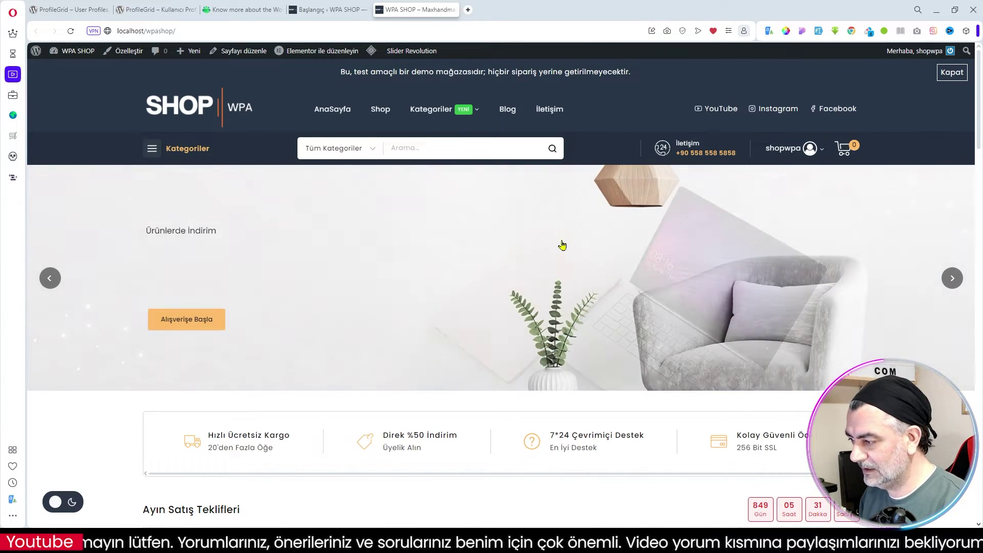
# Install and activate the ProfileGrid – User Profiles, Groups and Communities plugin on the WPA SHOP site, and refresh the admin page
pyautogui.click(322, 9)
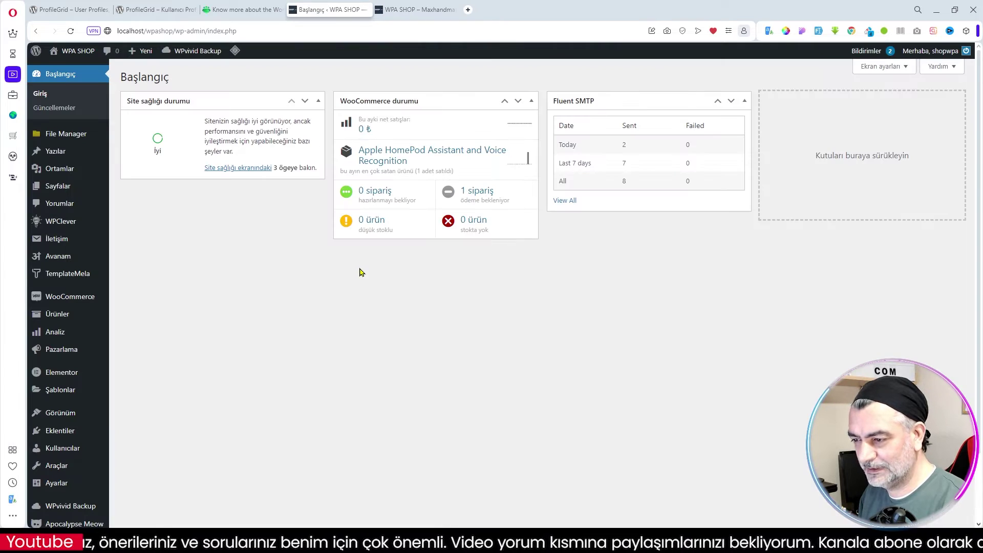
pyautogui.moveTo(61, 437)
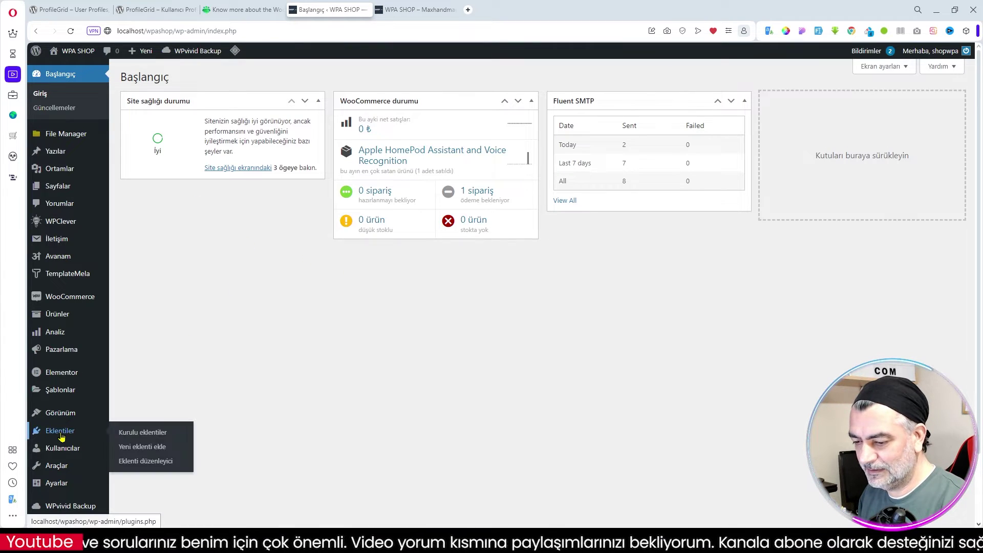
pyautogui.click(149, 451)
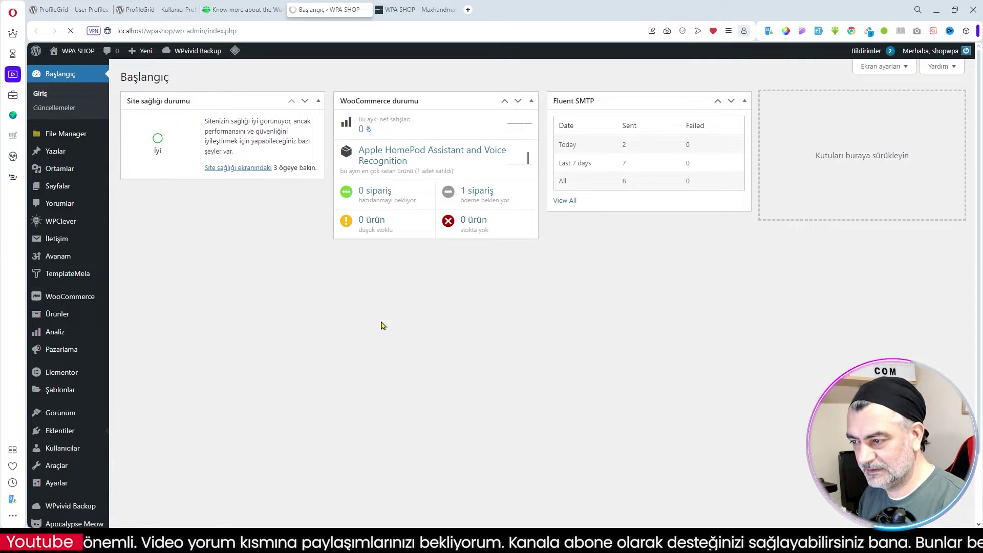
pyautogui.click(868, 106)
pyautogui.write('ProfileGrid – User Profiles, Groups and Communities')
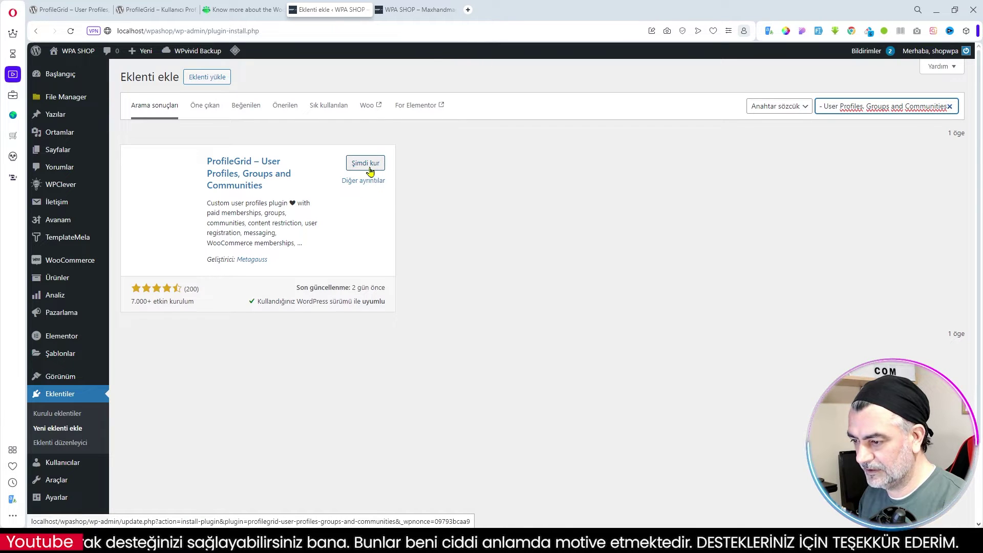
pyautogui.click(365, 163)
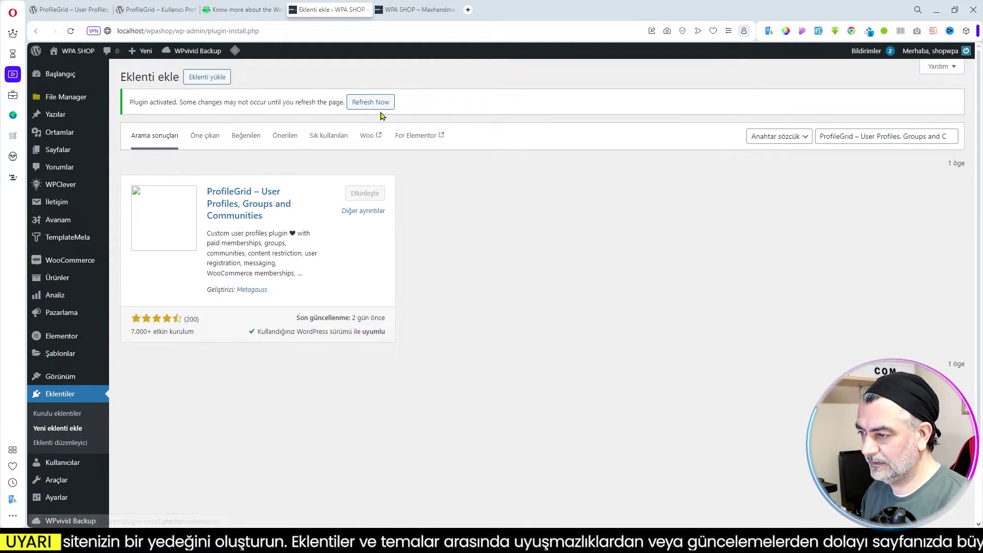
pyautogui.click(378, 105)
# Try to sync ProfileGrid's translation template with its source code in Loco Translate and save the template
pyautogui.moveTo(61, 212)
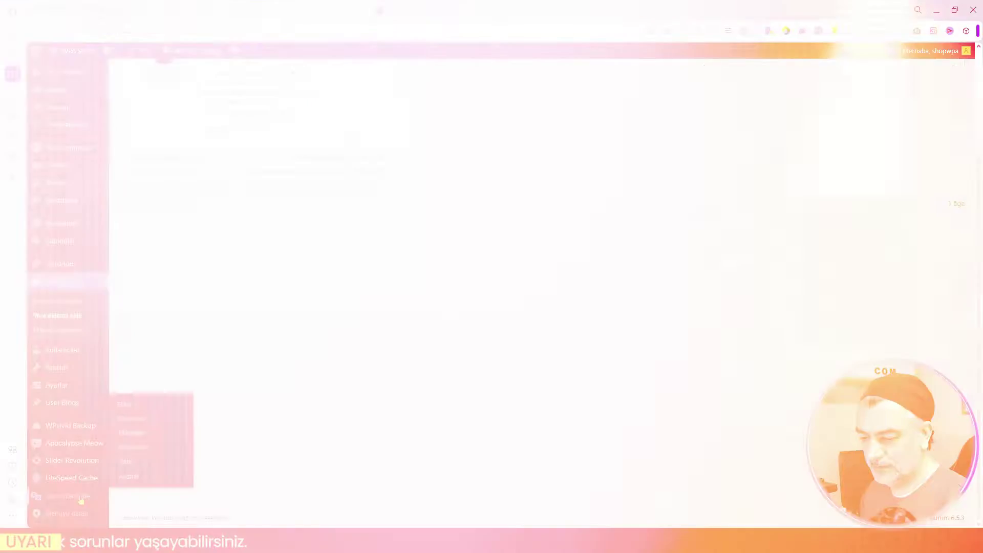
pyautogui.moveTo(114, 501)
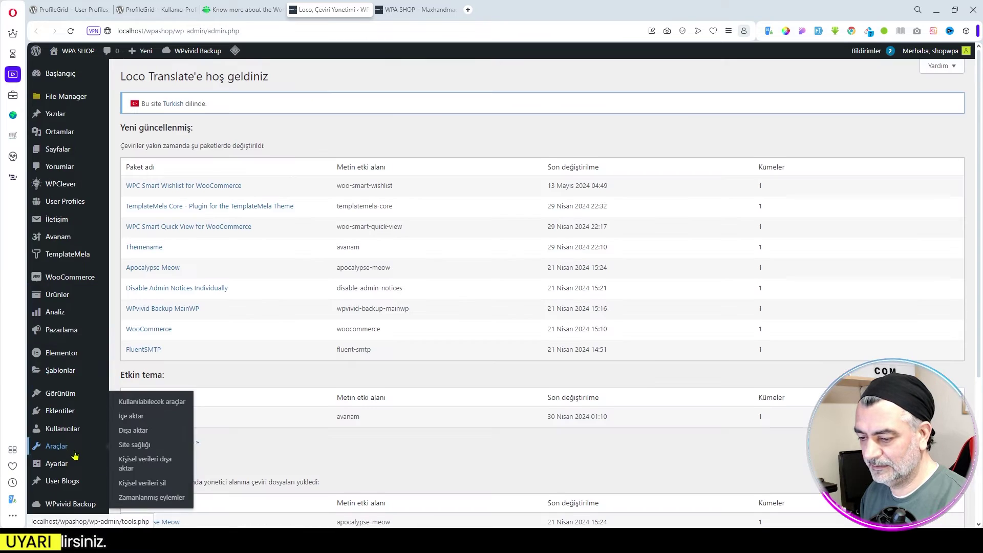
pyautogui.scroll(-4, 74, 453)
pyautogui.click(75, 448)
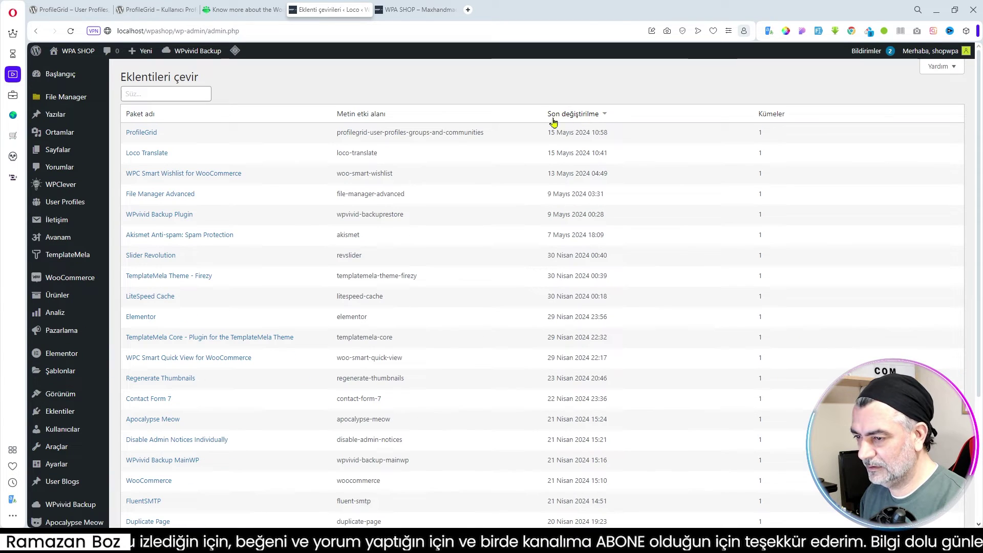
pyautogui.click(138, 134)
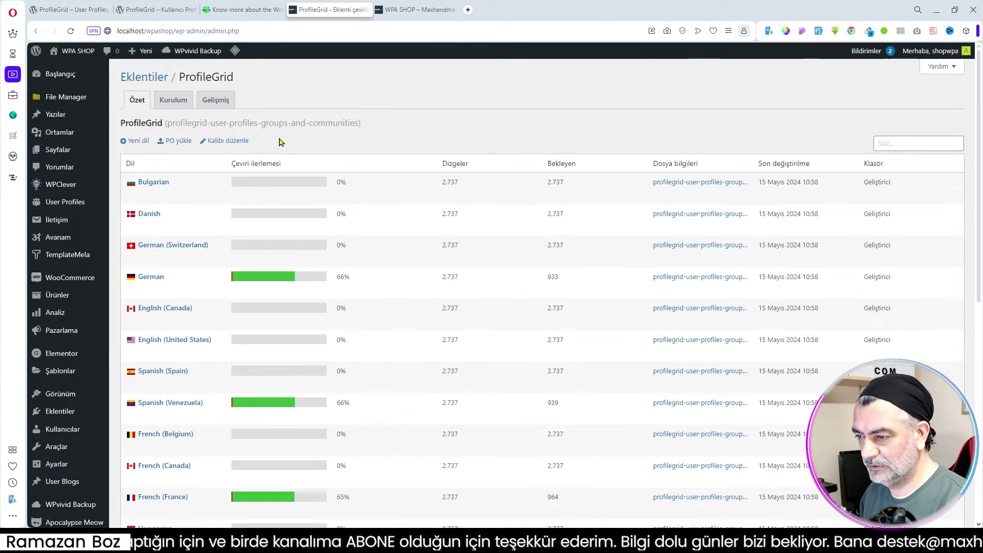
pyautogui.click(228, 141)
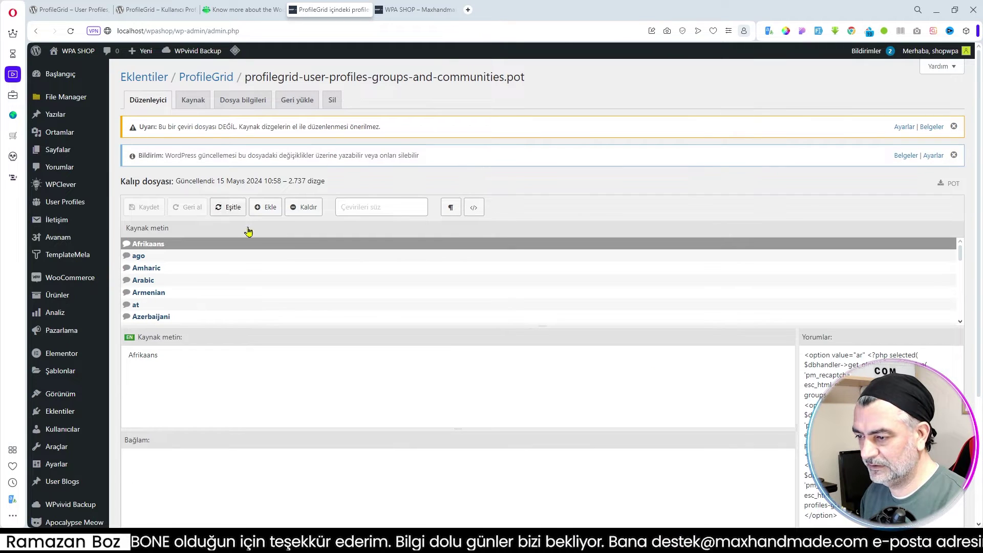
pyautogui.click(232, 210)
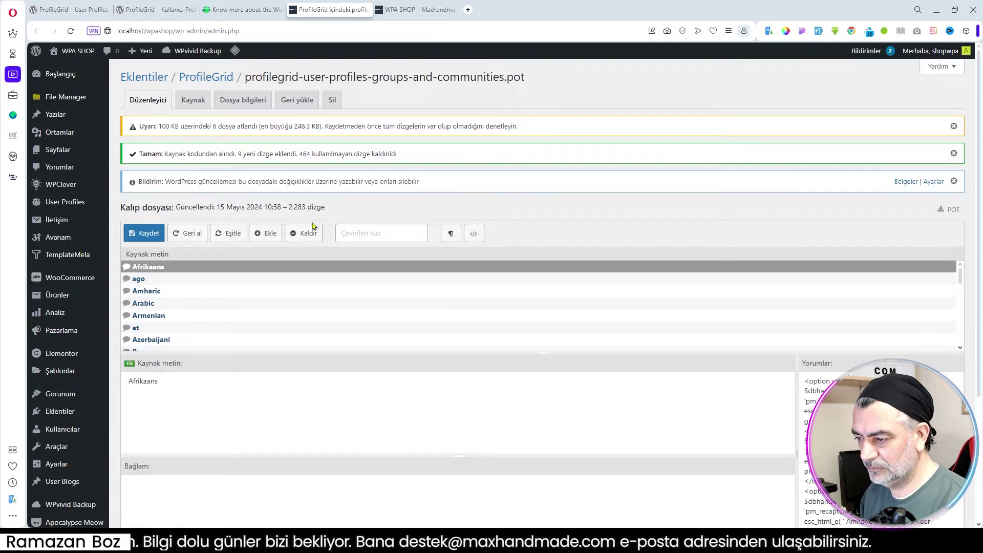
pyautogui.click(148, 239)
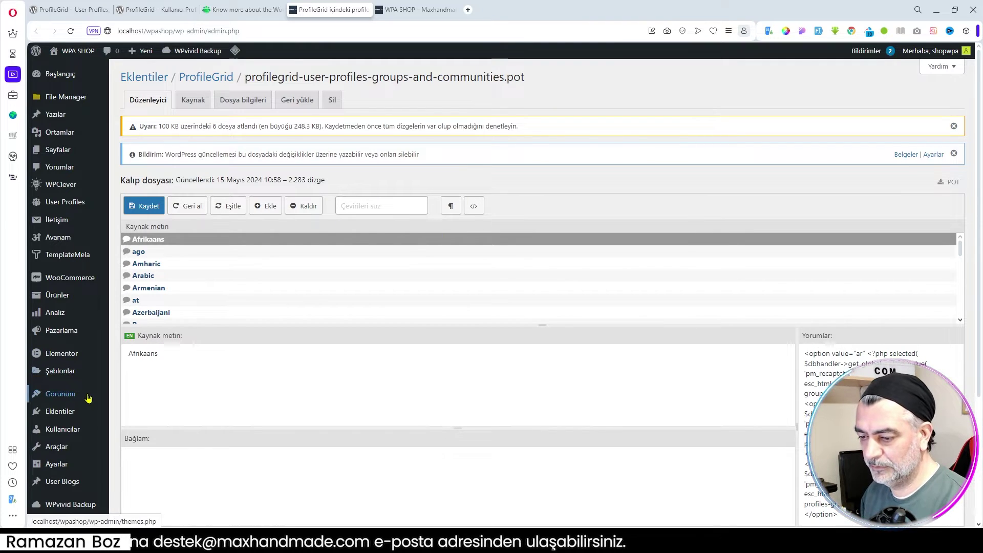
# Set Loco Translate to skip only PHP files larger than 4096K, and save the plugin settings
pyautogui.scroll(-3, 88, 399)
pyautogui.click(47, 516)
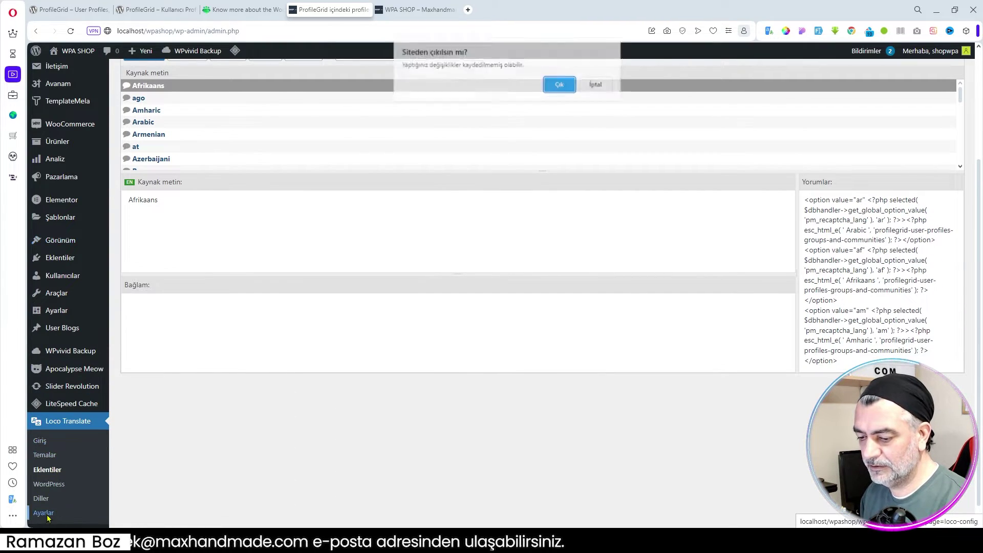
pyautogui.press('Return')
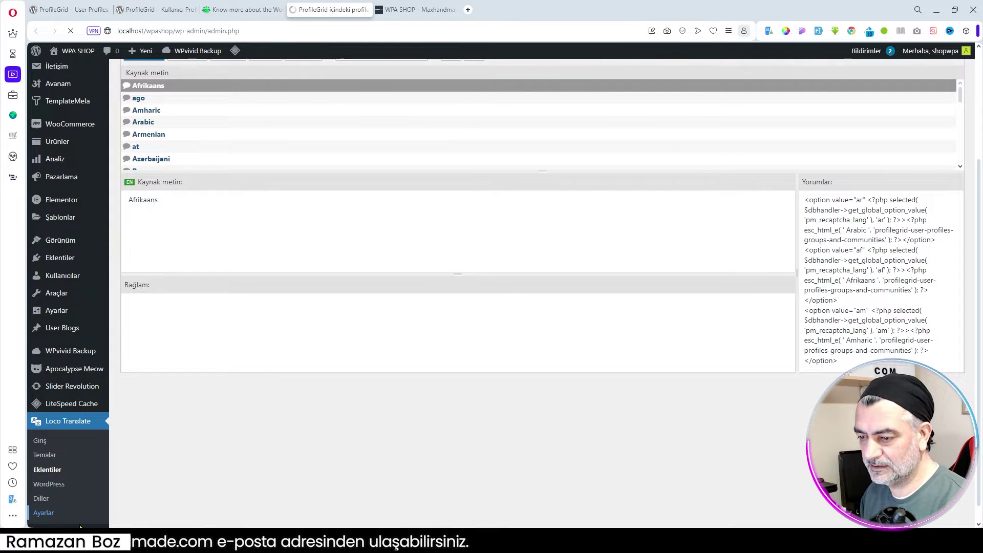
pyautogui.moveTo(370, 131); pyautogui.dragTo(350, 132)
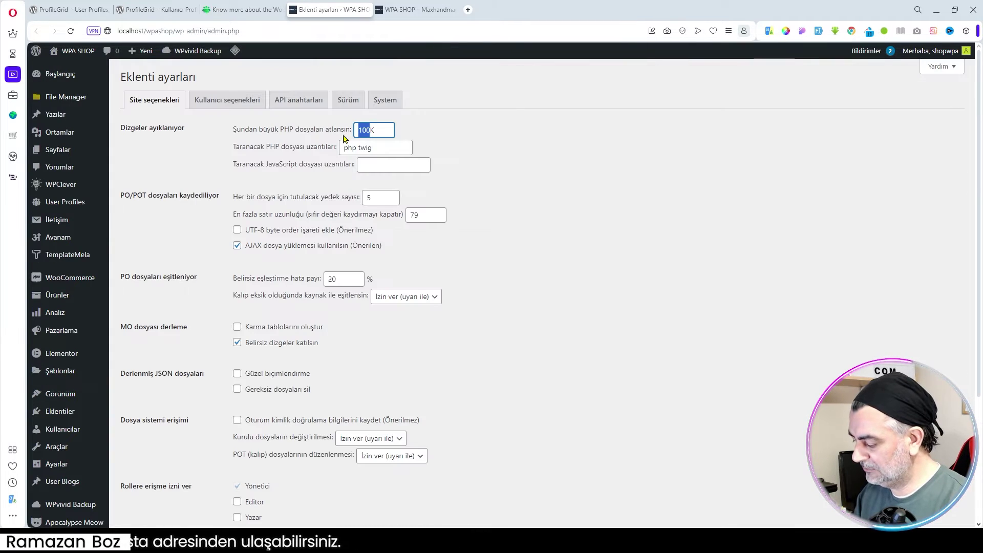
pyautogui.write('10')
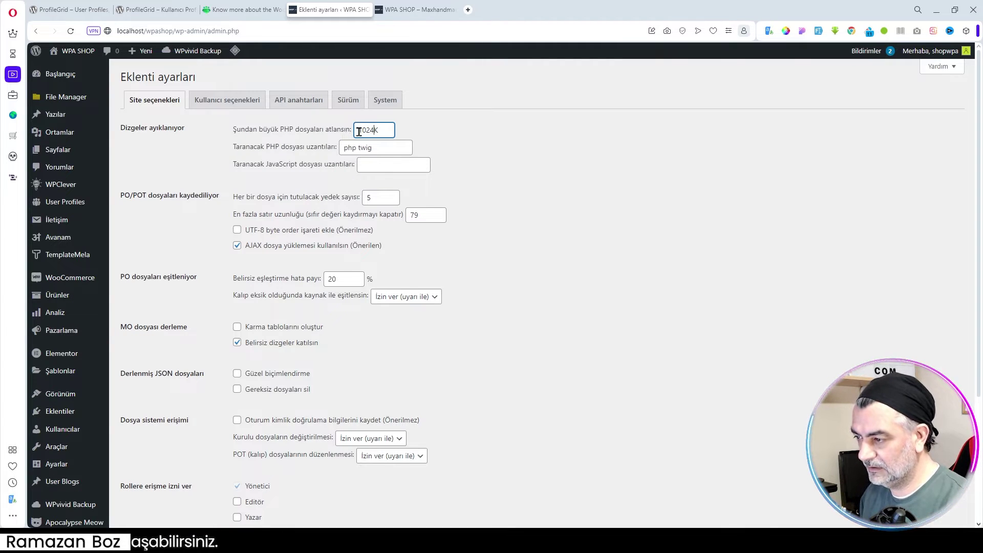
pyautogui.moveTo(373, 132); pyautogui.dragTo(356, 135)
pyautogui.write('4096')
pyautogui.scroll(-3, 292, 326)
pyautogui.scroll(-1, 292, 327)
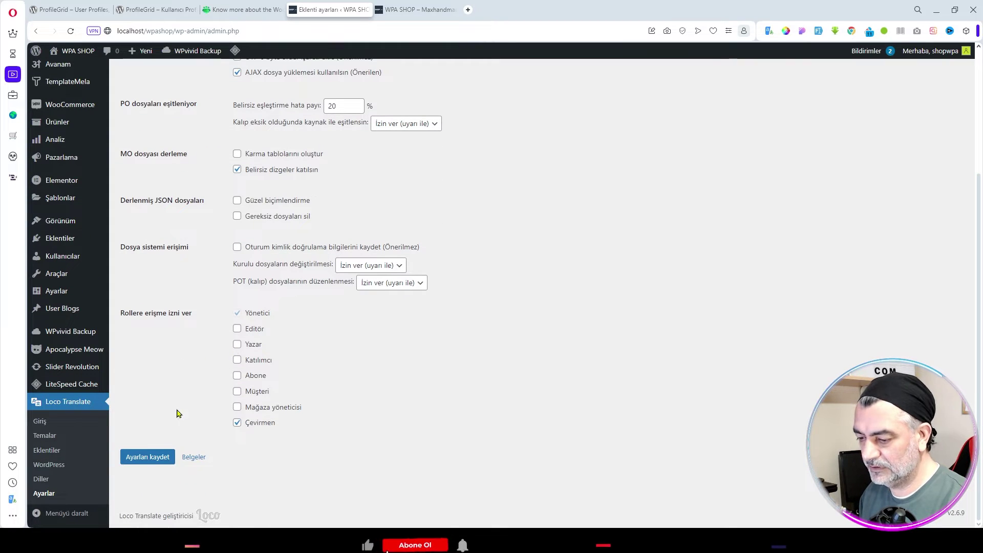
pyautogui.click(148, 460)
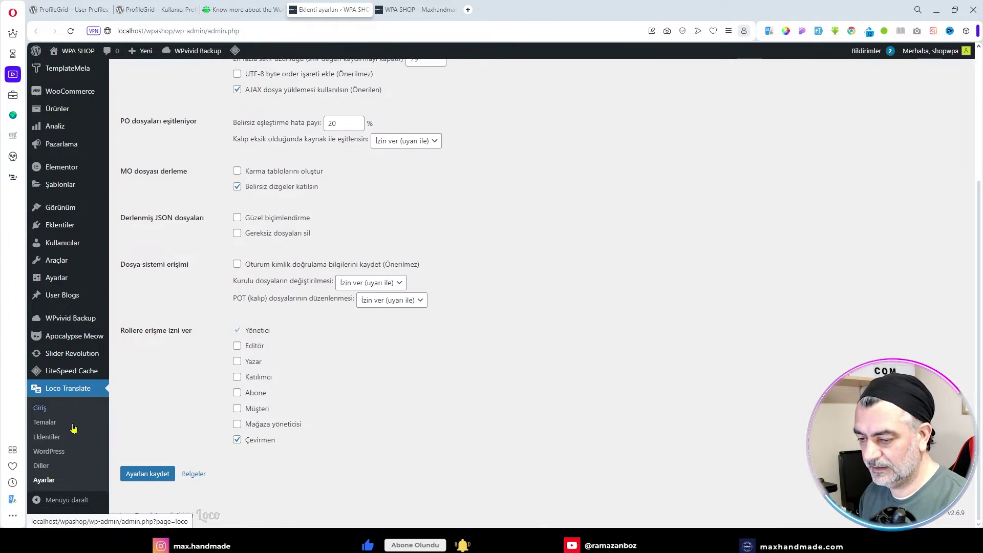
# Sync ProfileGrid's translation template with its source code in Loco Translate and save the POT file
pyautogui.click(46, 437)
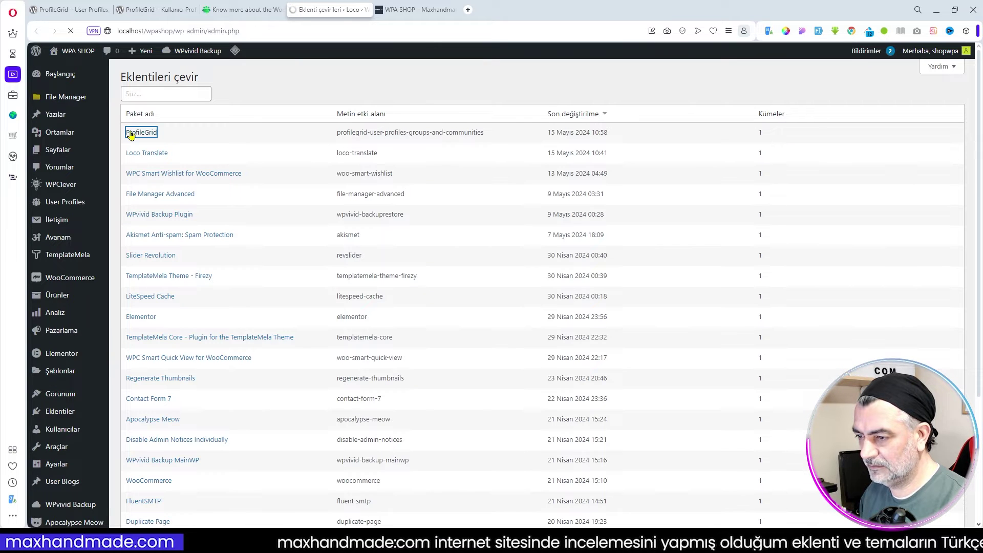
pyautogui.click(234, 142)
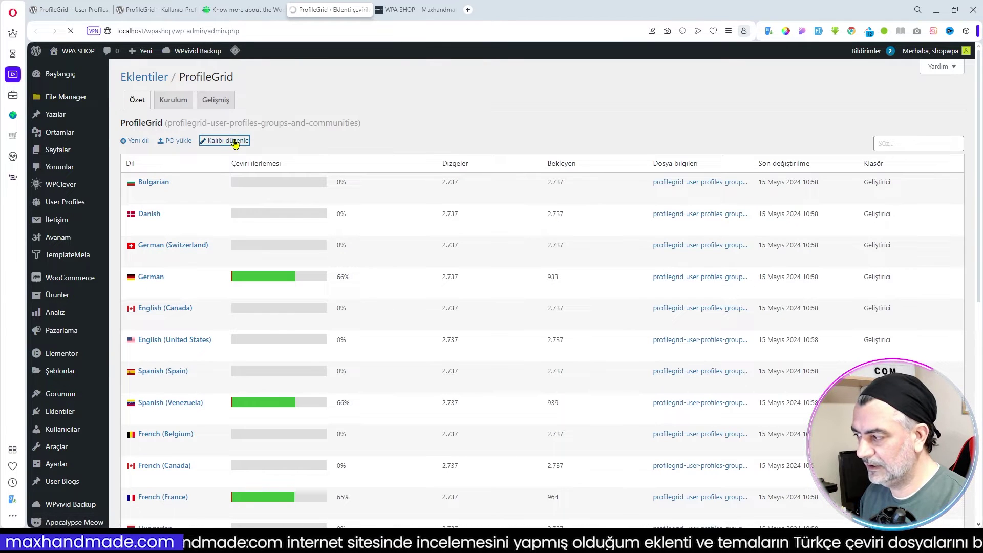
pyautogui.click(227, 181)
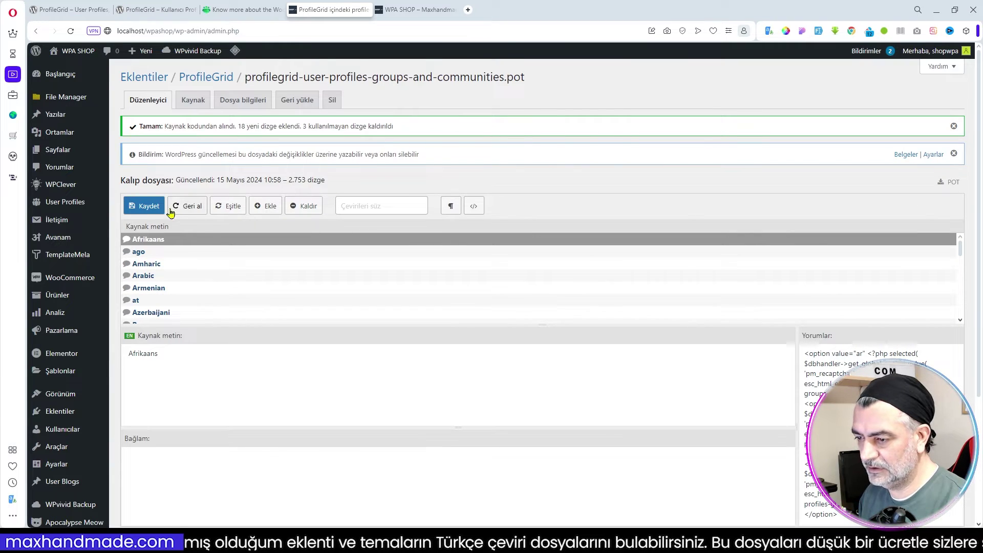
pyautogui.click(146, 205)
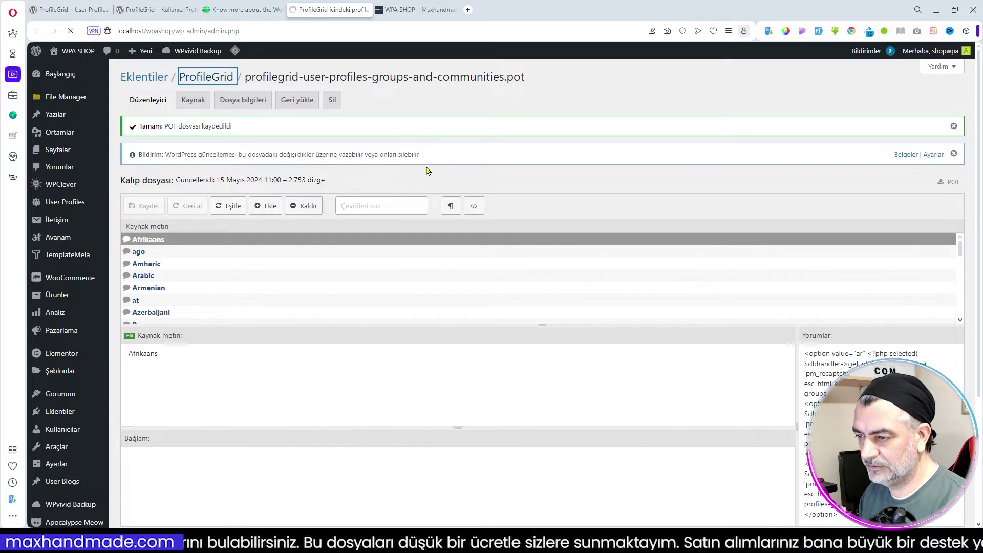
# Upload ProfileGrid's Turkish tr_TR PO file to the languages/loco/plugins location and sync it with the template
pyautogui.click(178, 141)
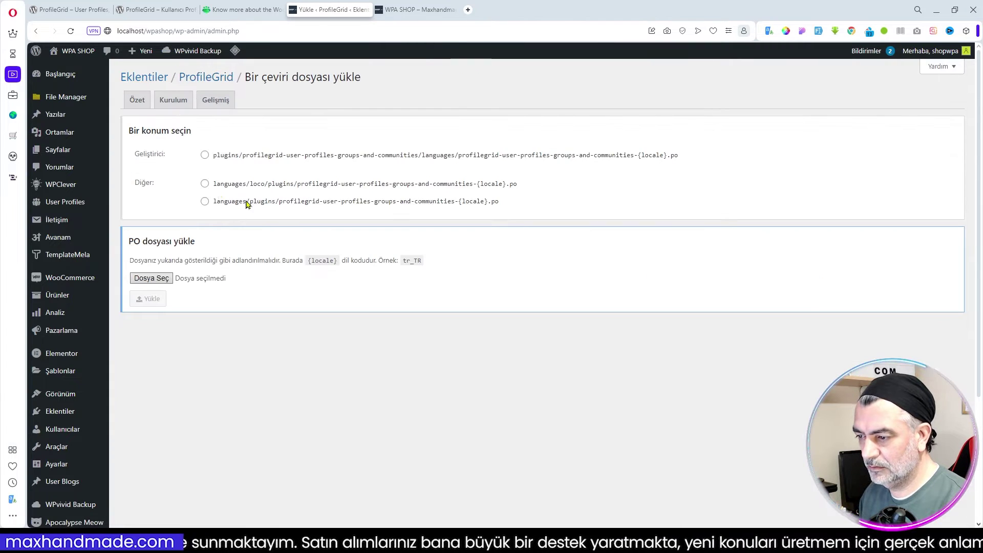
pyautogui.click(205, 184)
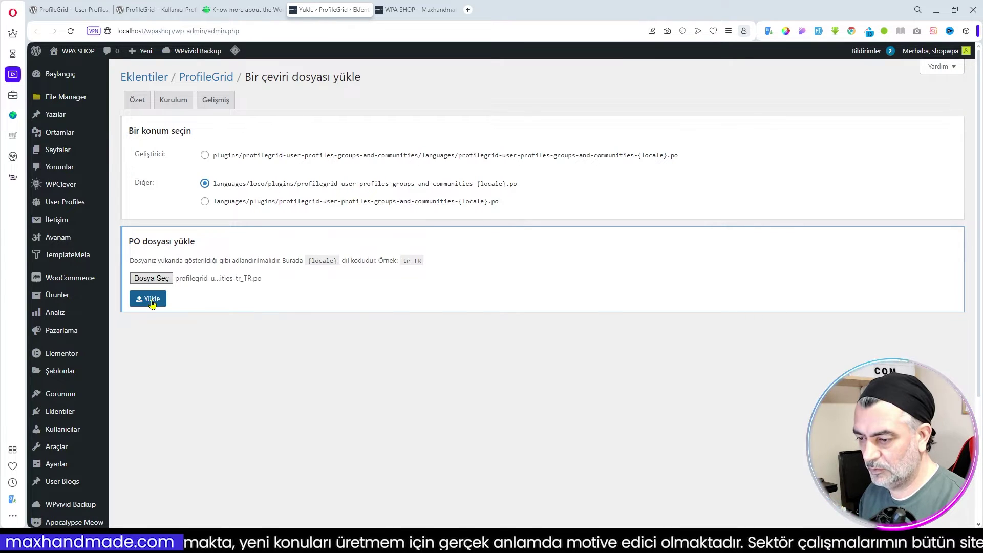
pyautogui.click(152, 301)
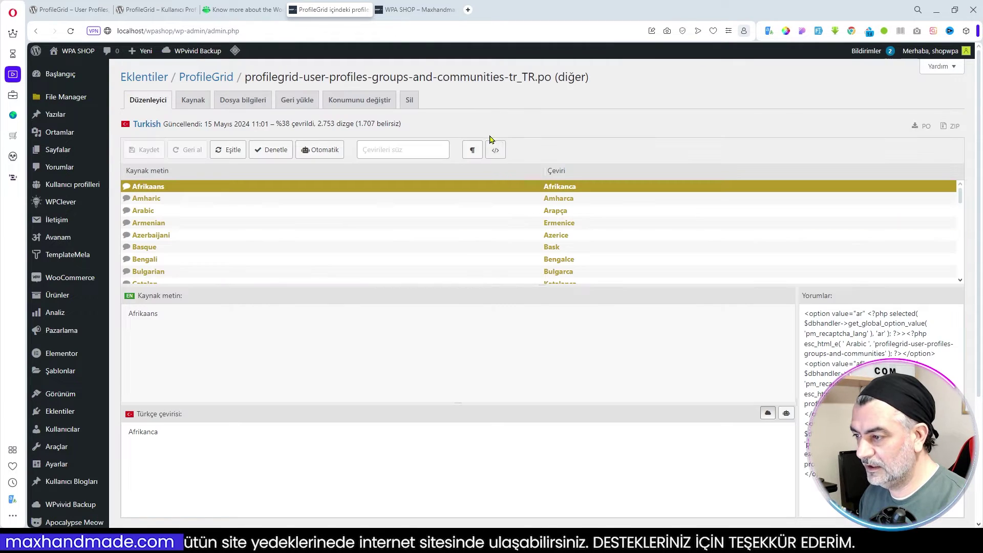
pyautogui.click(231, 154)
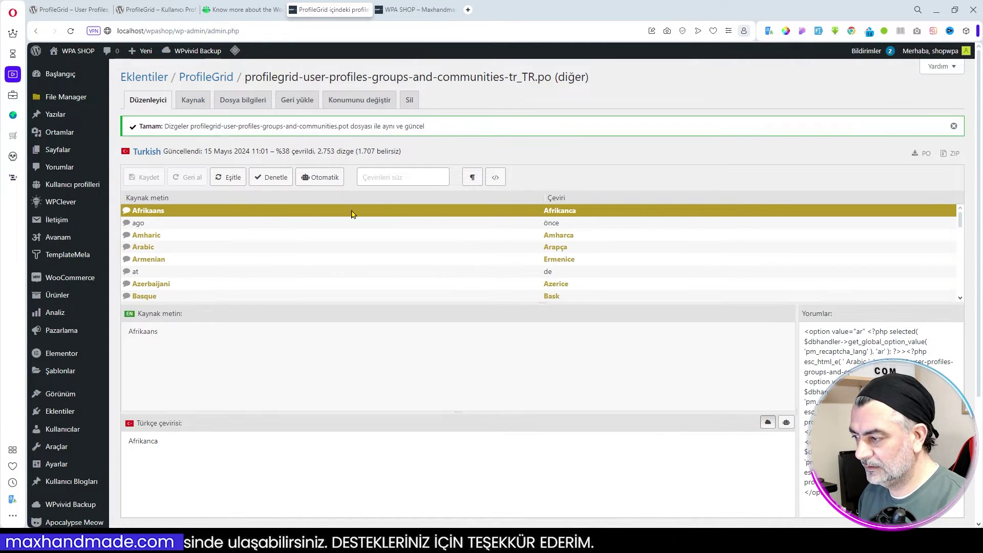
# Look at ProfileGrid's general settings and review the site's published pages, including the ones created by the plugin
pyautogui.moveTo(79, 185)
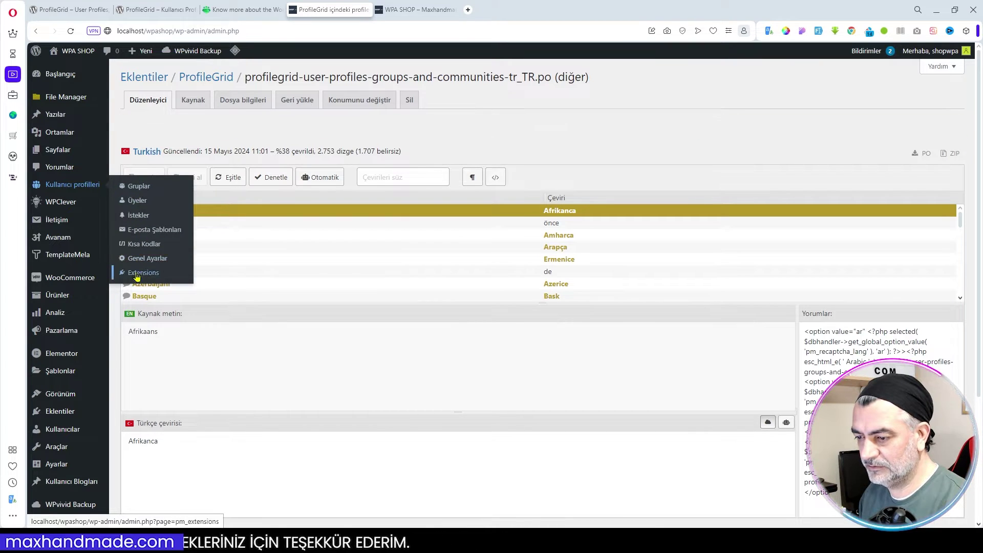
pyautogui.click(149, 259)
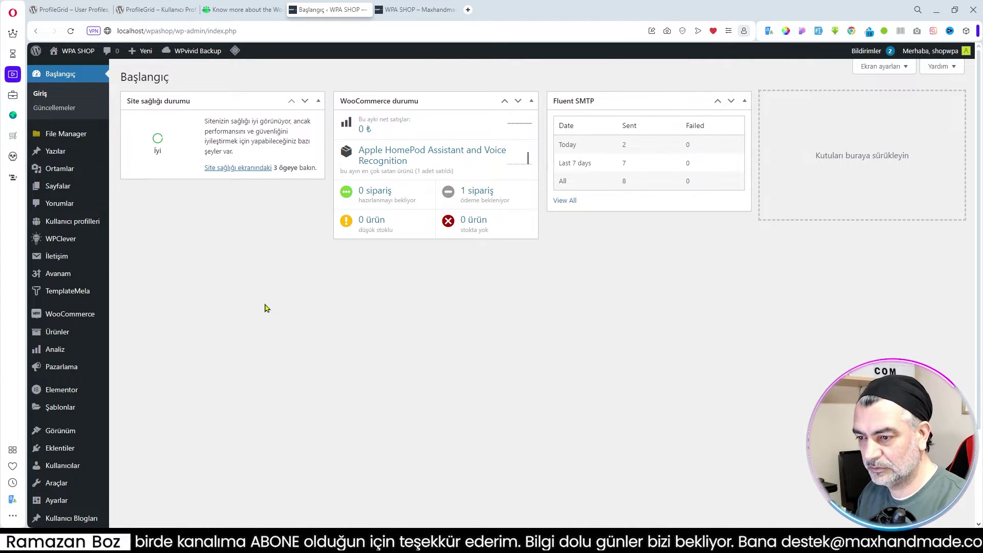
pyautogui.click(64, 188)
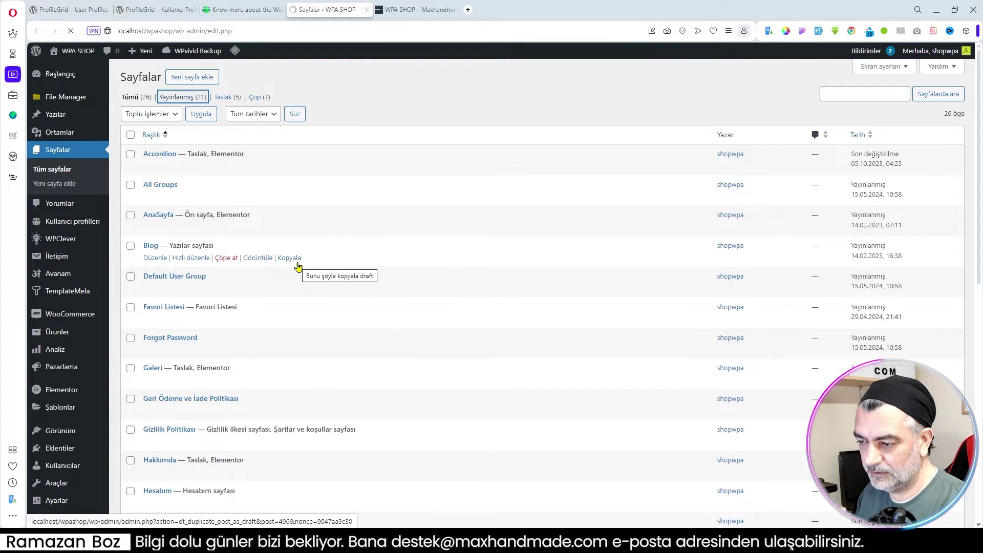
pyautogui.scroll(-3, 386, 320)
pyautogui.scroll(3, 386, 320)
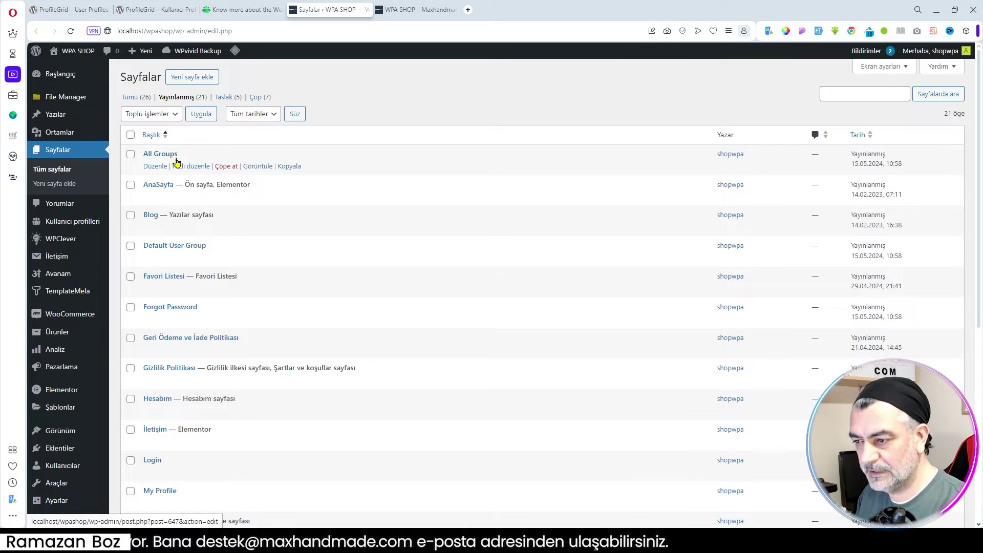
pyautogui.rightClick(259, 169)
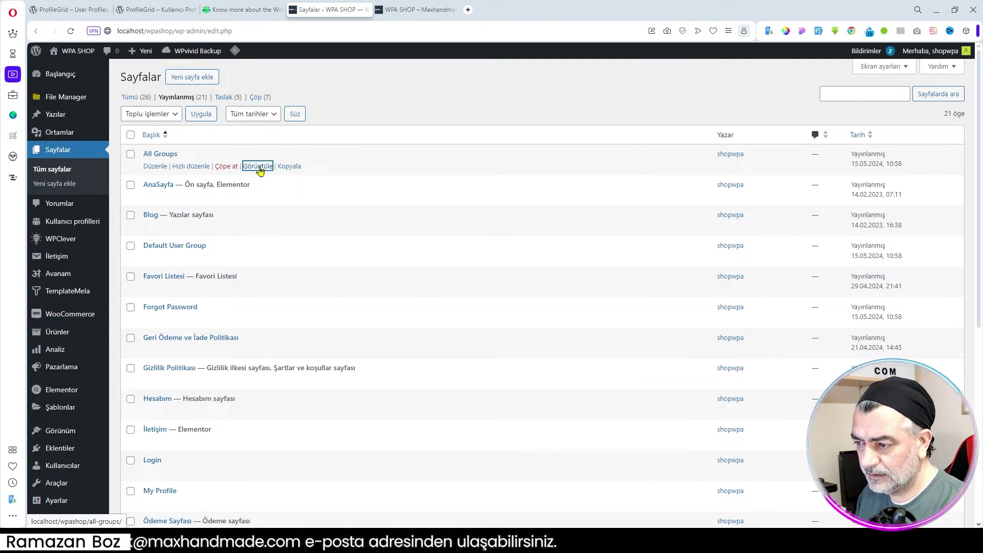
pyautogui.click(295, 155)
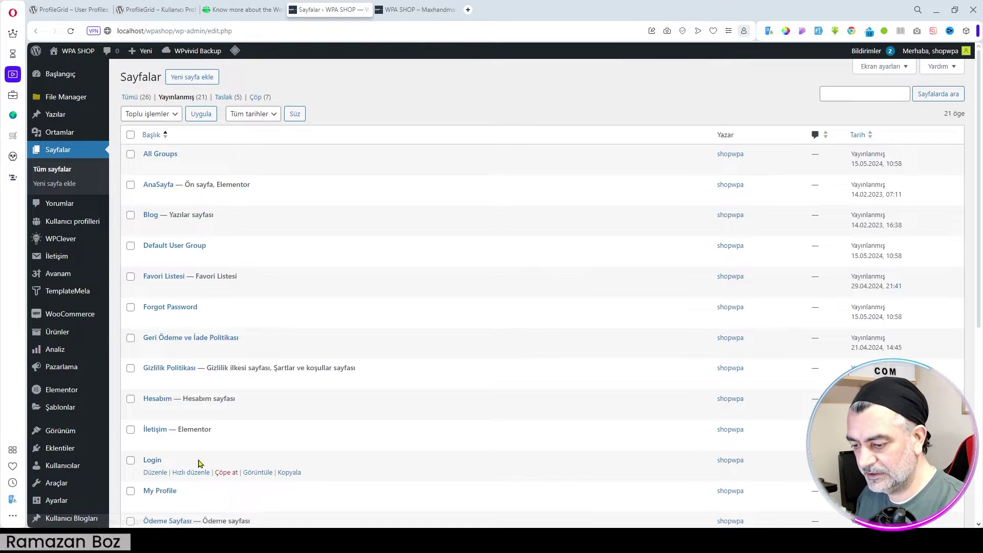
pyautogui.scroll(-5, 200, 463)
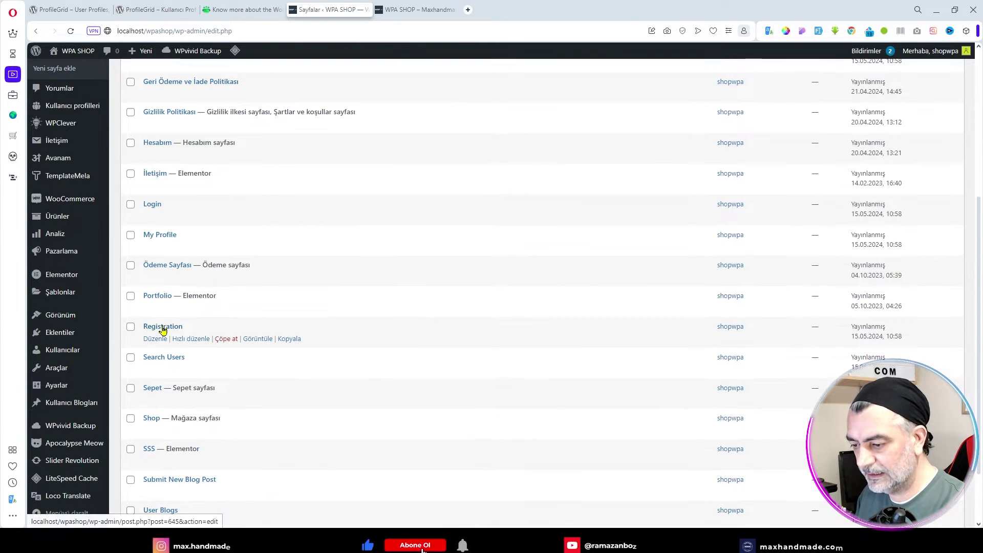
pyautogui.scroll(-1, 169, 363)
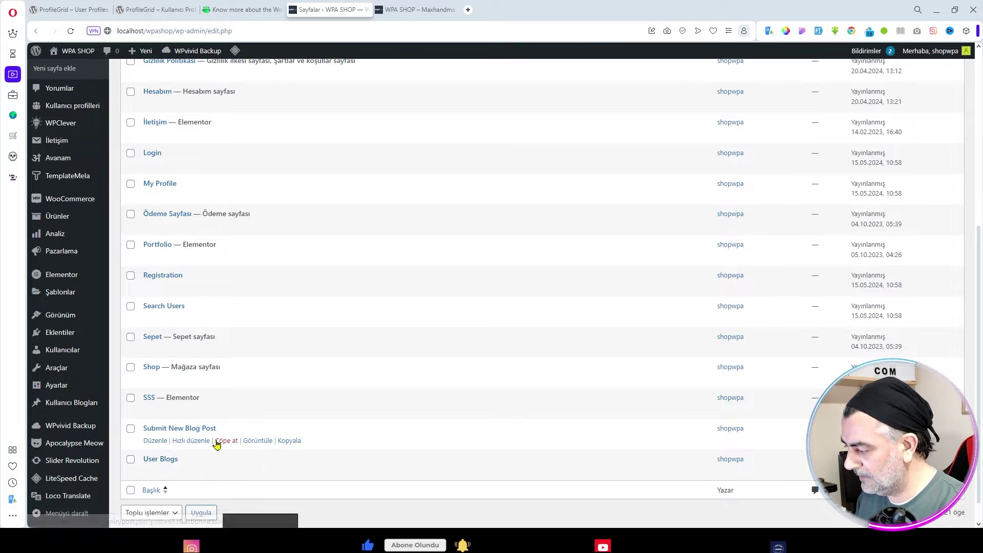
pyautogui.scroll(6, 223, 440)
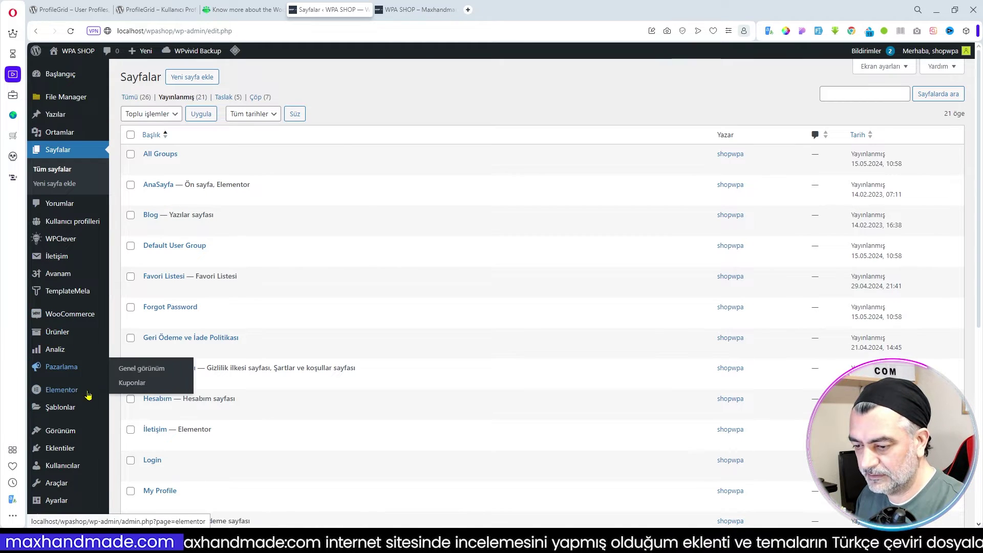
# Add a custom link labelled ProfileGrid with a placeholder # address to the ANA MENÜ navigation menu
pyautogui.moveTo(117, 436)
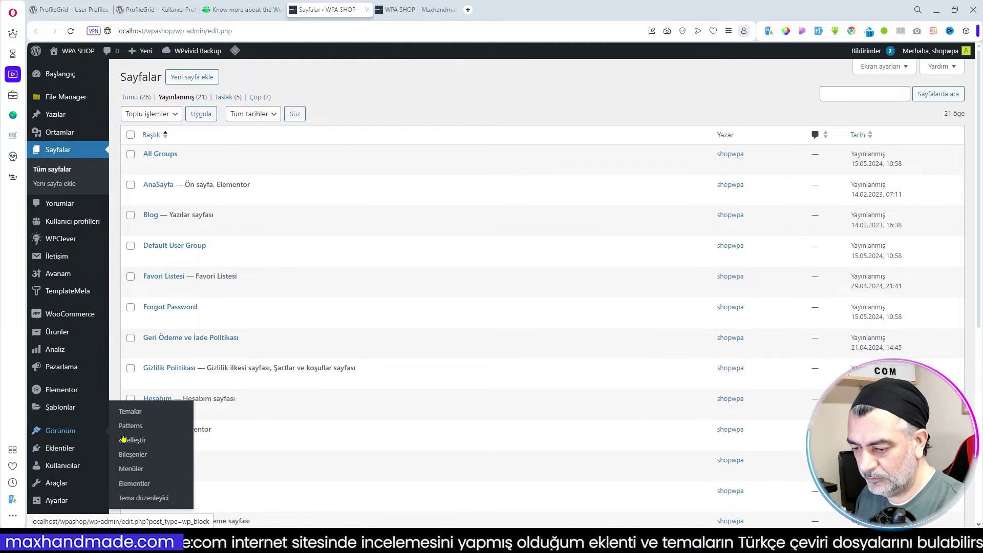
pyautogui.click(131, 469)
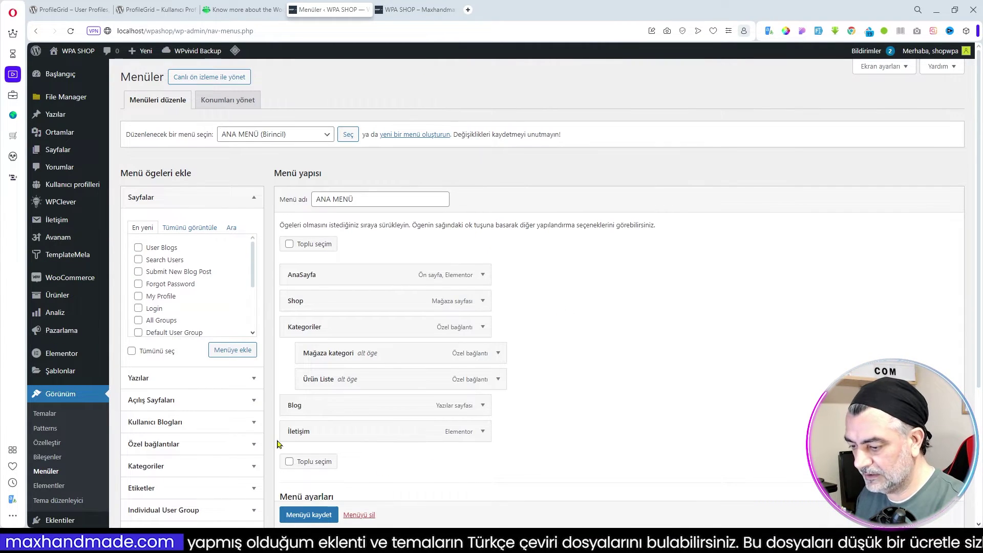
pyautogui.click(193, 445)
pyautogui.click(193, 319)
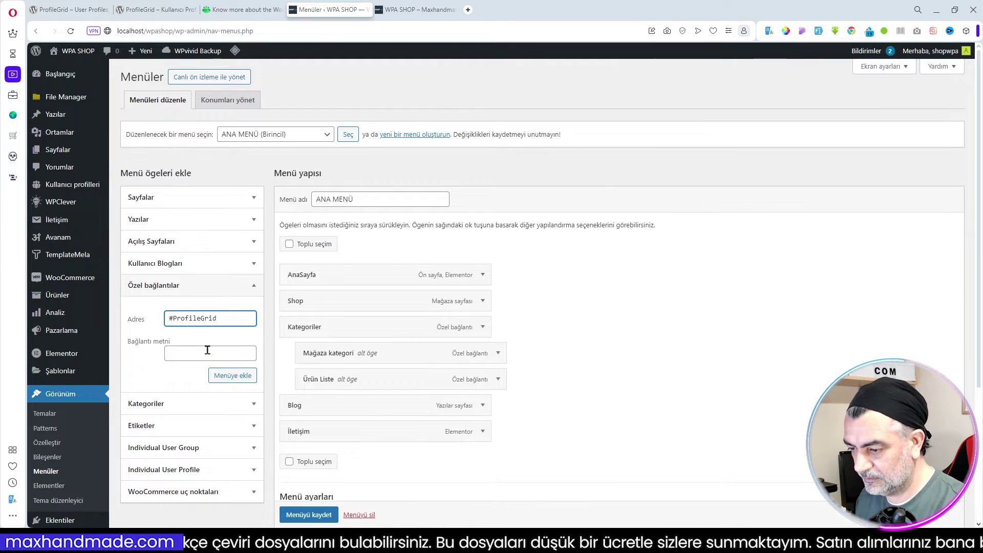
pyautogui.moveTo(222, 318); pyautogui.dragTo(175, 320)
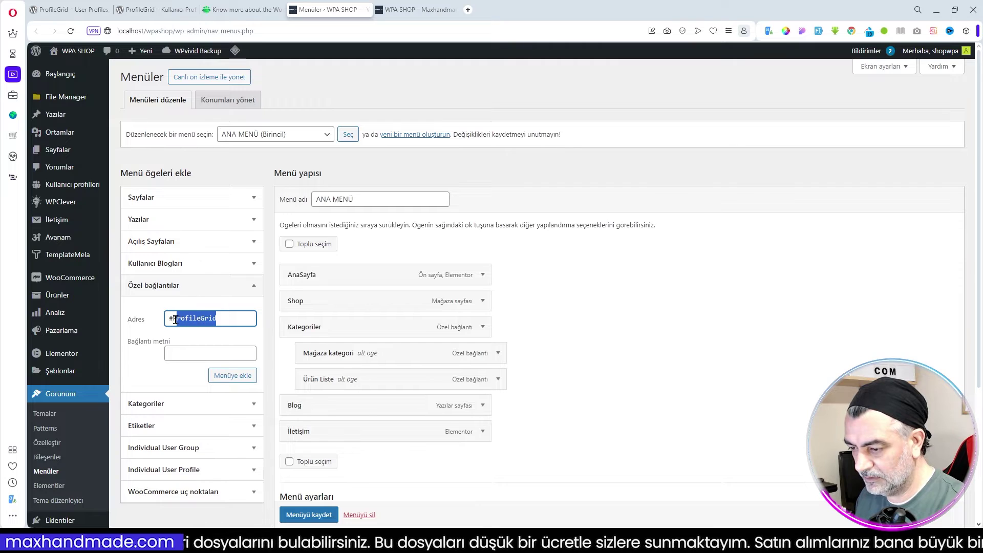
pyautogui.hotkey('ctrl', 'x')
pyautogui.click(193, 349)
pyautogui.hotkey('ctrl', 'v')
pyautogui.click(234, 377)
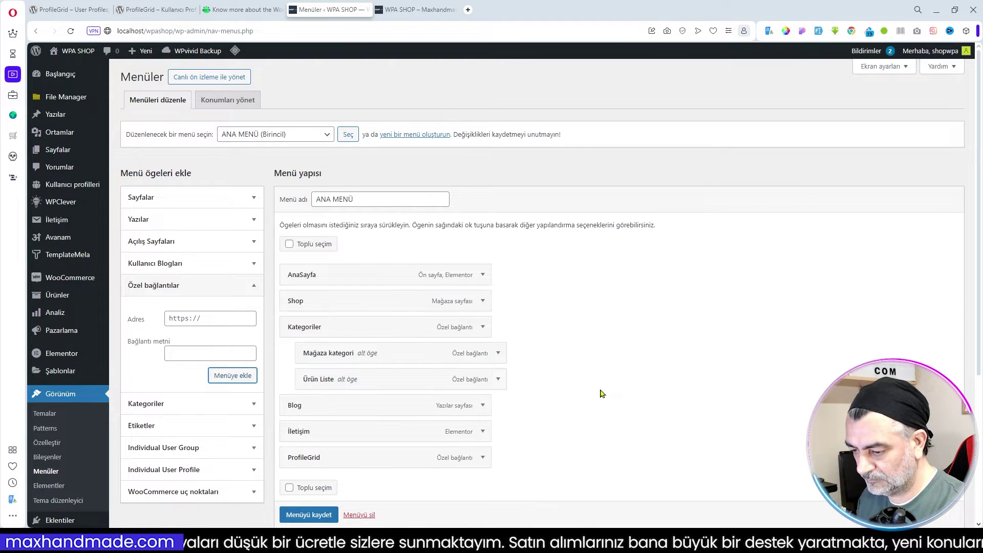
# Add the individual user profile shopwpa to ANA MENÜ and nest it as a sub-item under ProfileGrid
pyautogui.scroll(-3, 600, 396)
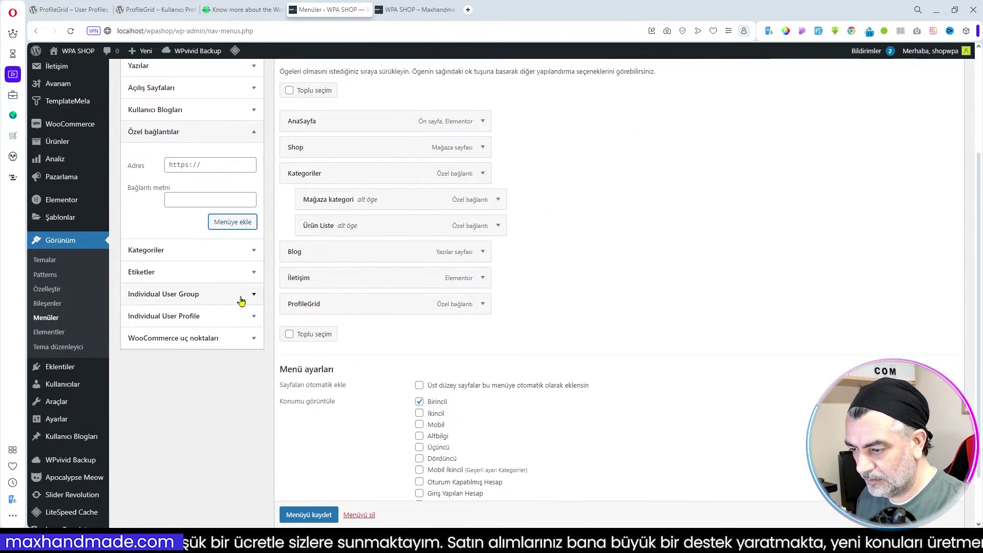
pyautogui.click(245, 296)
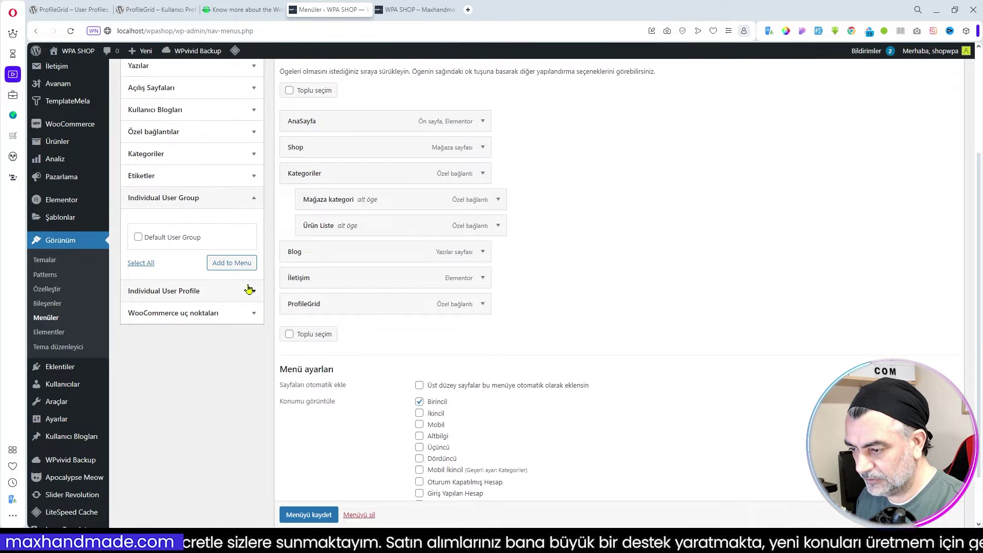
pyautogui.click(251, 291)
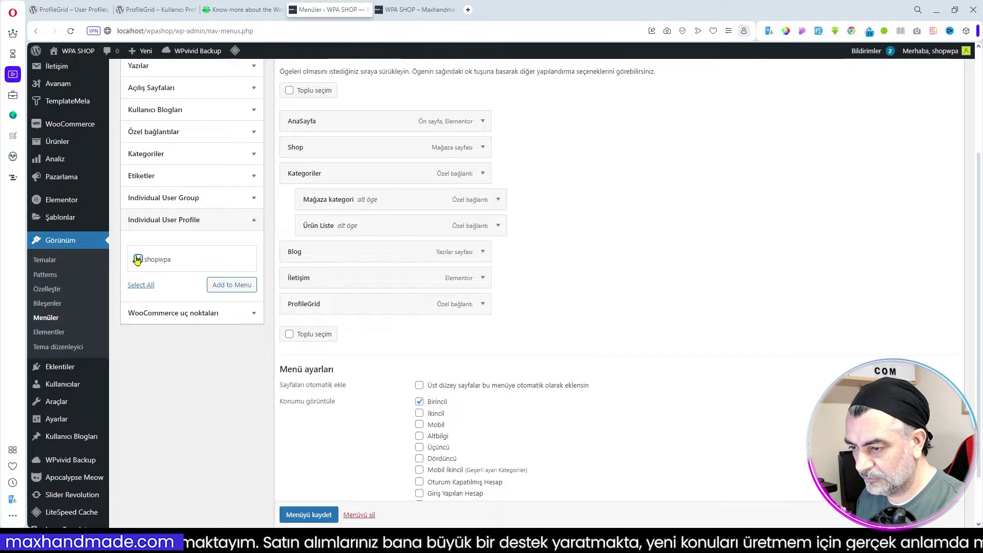
pyautogui.click(253, 198)
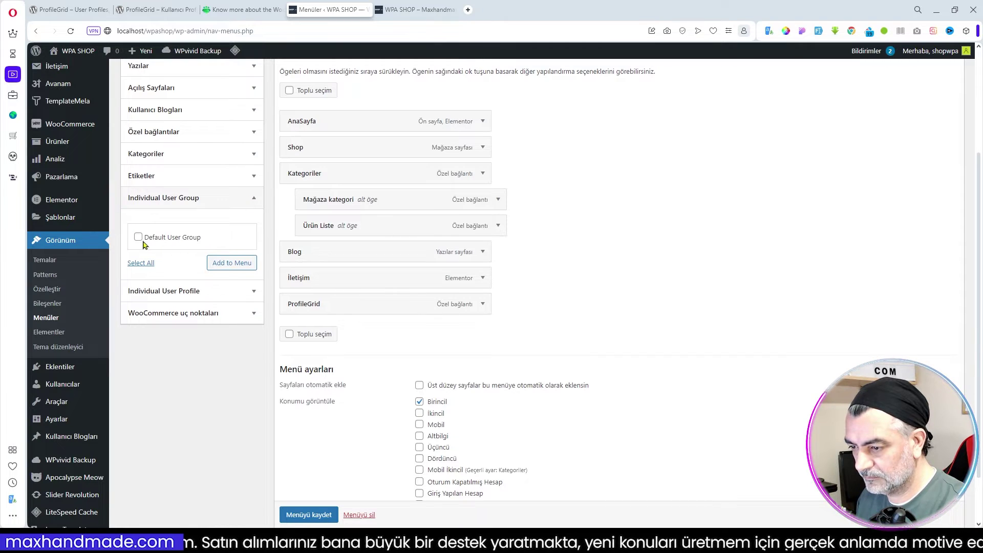
pyautogui.click(253, 291)
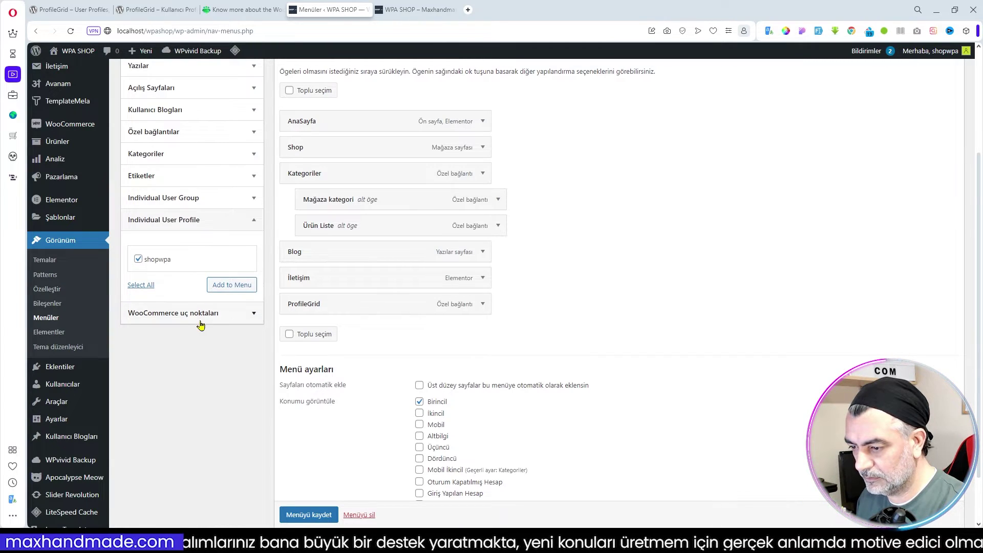
pyautogui.click(238, 289)
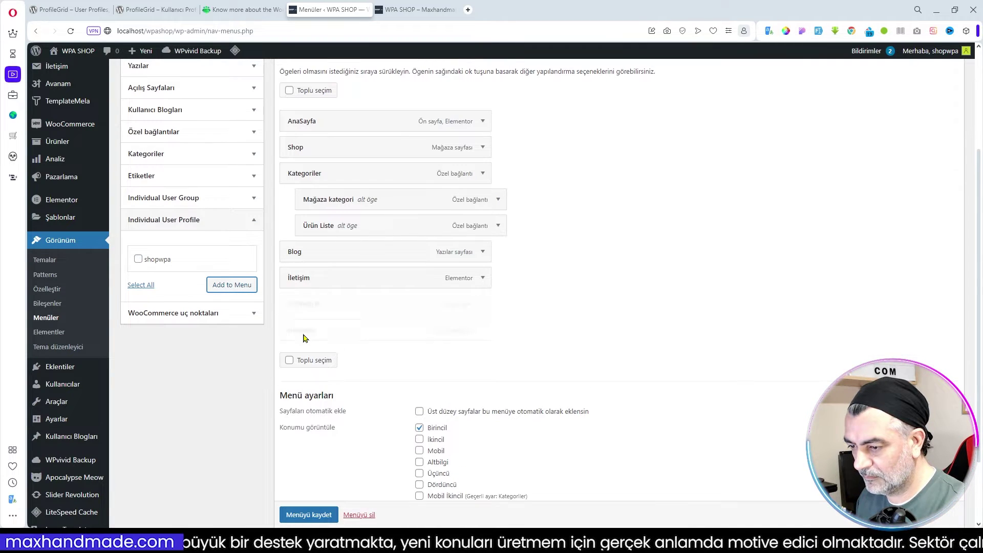
pyautogui.moveTo(330, 334)
pyautogui.mouseDown()
pyautogui.moveTo(355, 333)
pyautogui.moveTo(341, 334)
pyautogui.mouseUp()
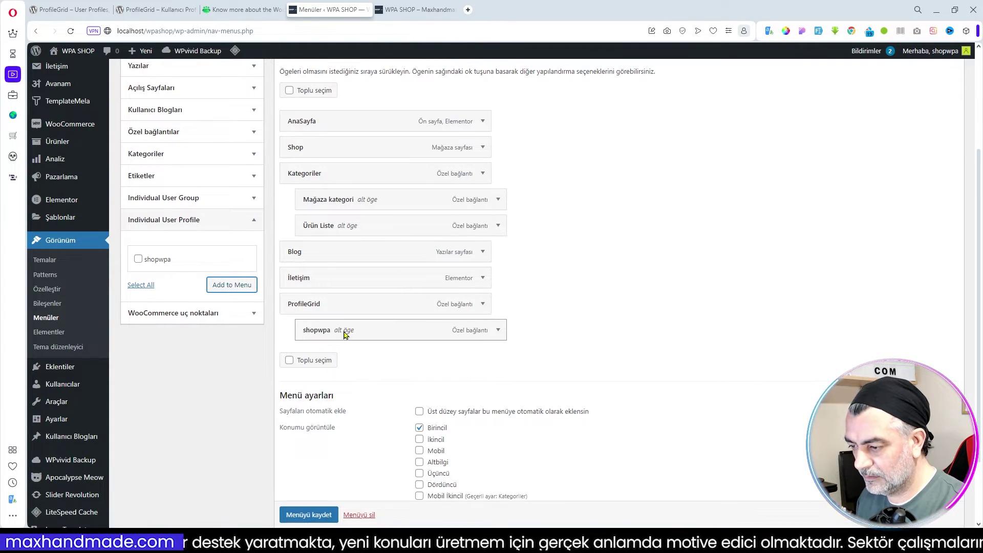
# Add the individual user group Default User Group to ANA MENÜ and nest it as a sub-item under ProfileGrid
pyautogui.click(255, 223)
pyautogui.click(253, 200)
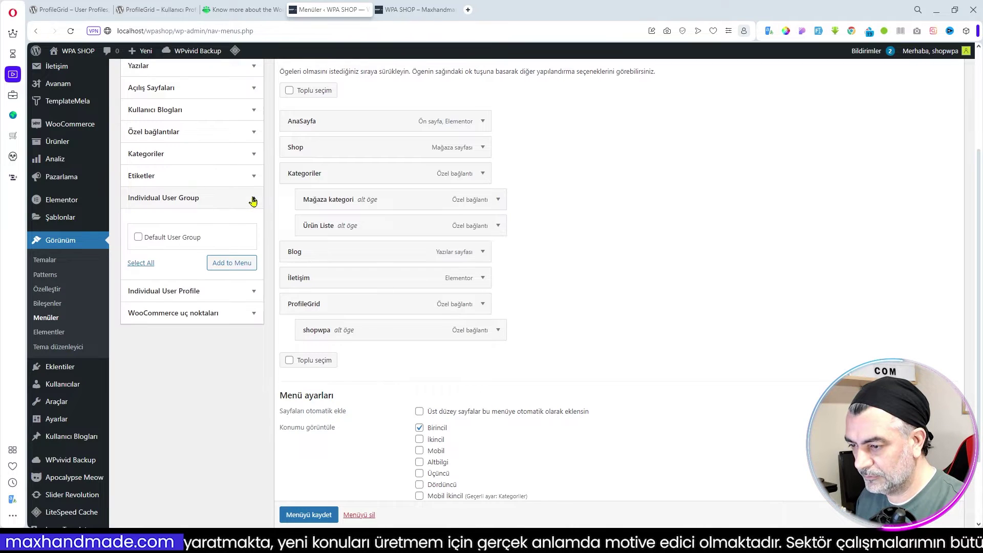
pyautogui.click(231, 262)
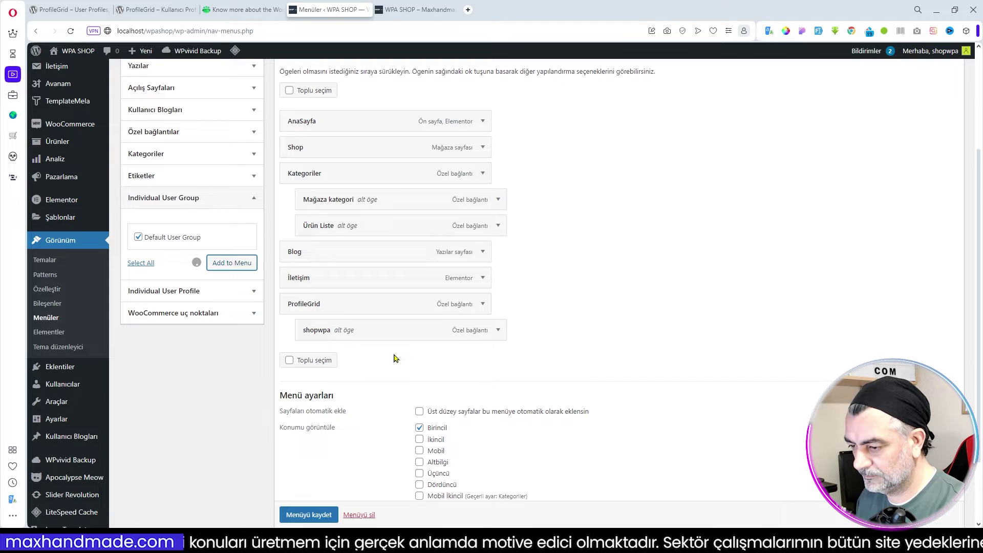
pyautogui.moveTo(369, 358); pyautogui.dragTo(387, 358)
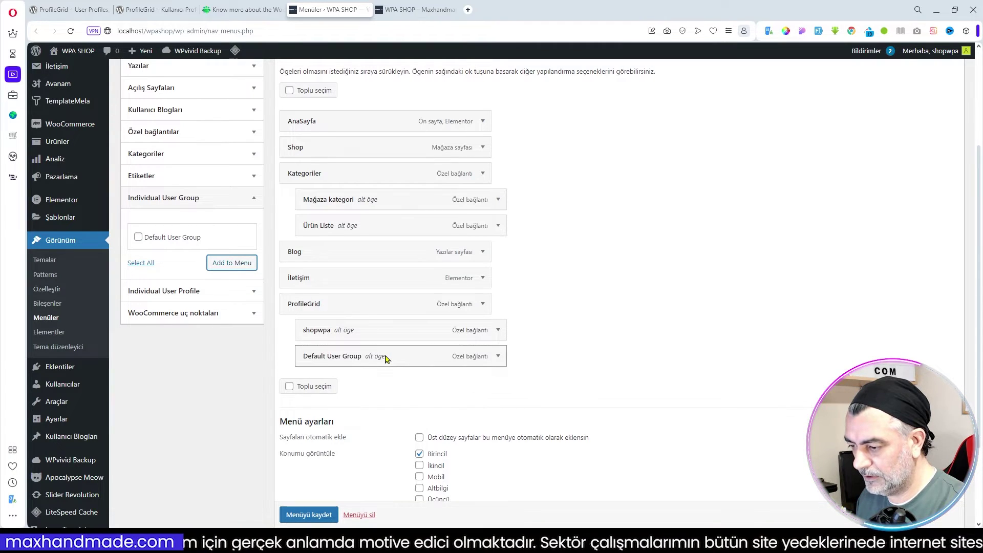
# Check the user blogs and landing pages sources for items that could be added to the menu
pyautogui.scroll(2, 259, 307)
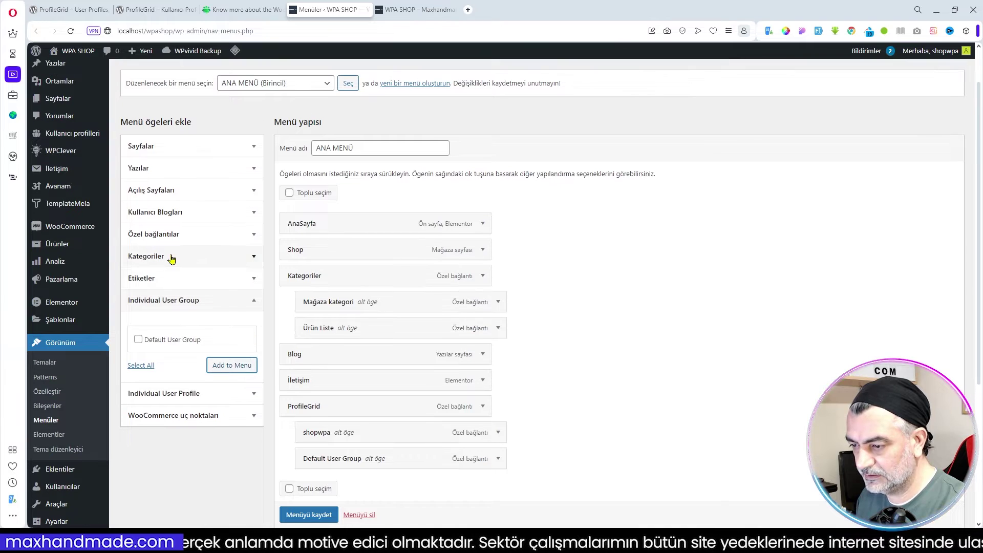
pyautogui.click(253, 212)
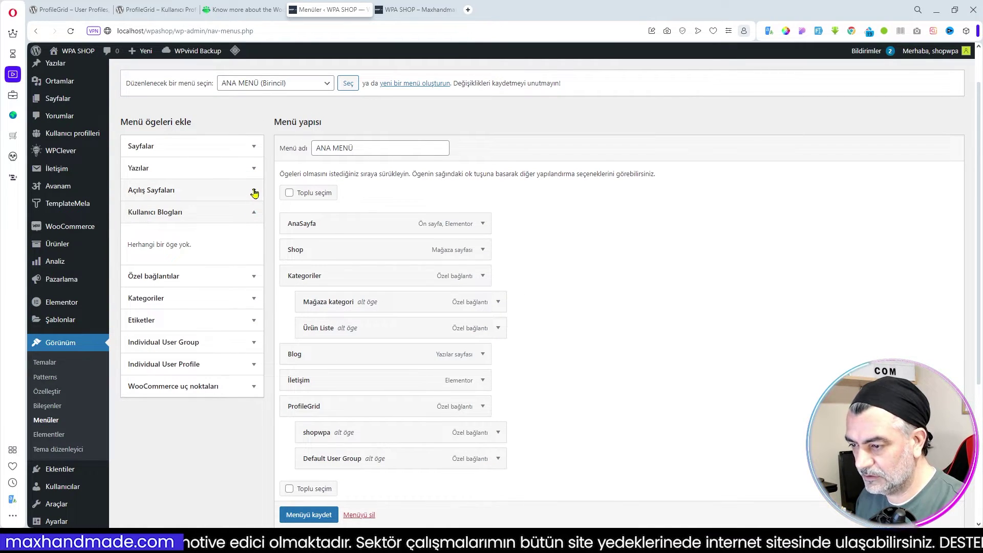
pyautogui.click(254, 190)
pyautogui.click(255, 192)
# From the full list of site pages, select All Groups, Forgot Password, Login and My Profile for the menu
pyautogui.click(254, 146)
pyautogui.click(204, 176)
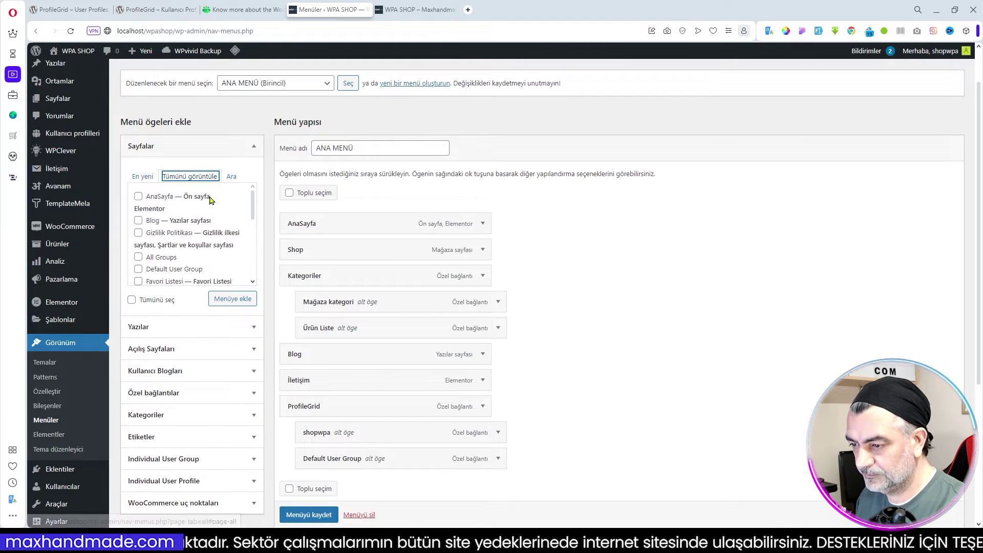
pyautogui.scroll(-1, 207, 247)
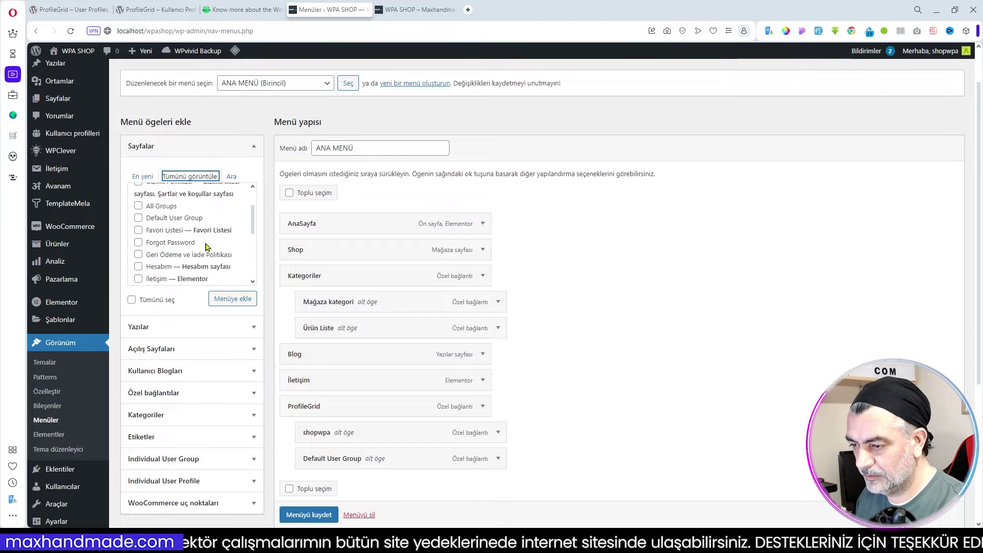
pyautogui.click(138, 206)
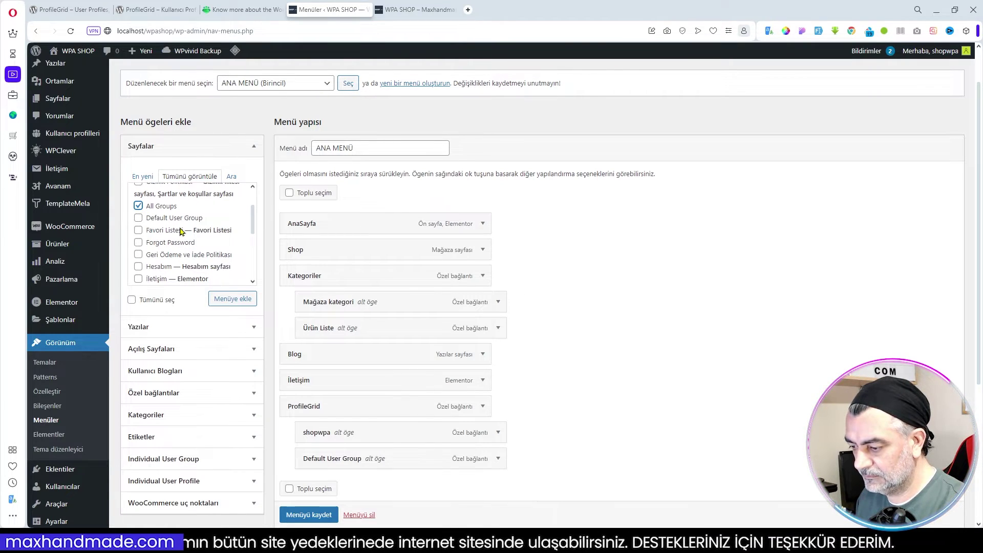
pyautogui.click(138, 243)
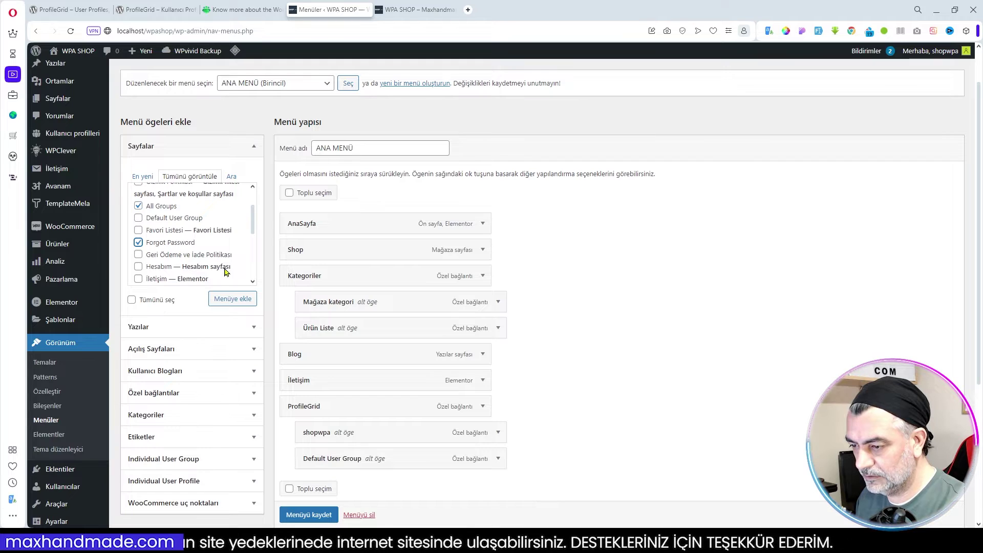
pyautogui.scroll(-1, 216, 251)
pyautogui.click(139, 239)
pyautogui.click(139, 252)
# Also select Registration, Search Users, Submit New Blog Post and User Blogs, and add all selected pages to ANA MENÜ
pyautogui.scroll(-1, 201, 260)
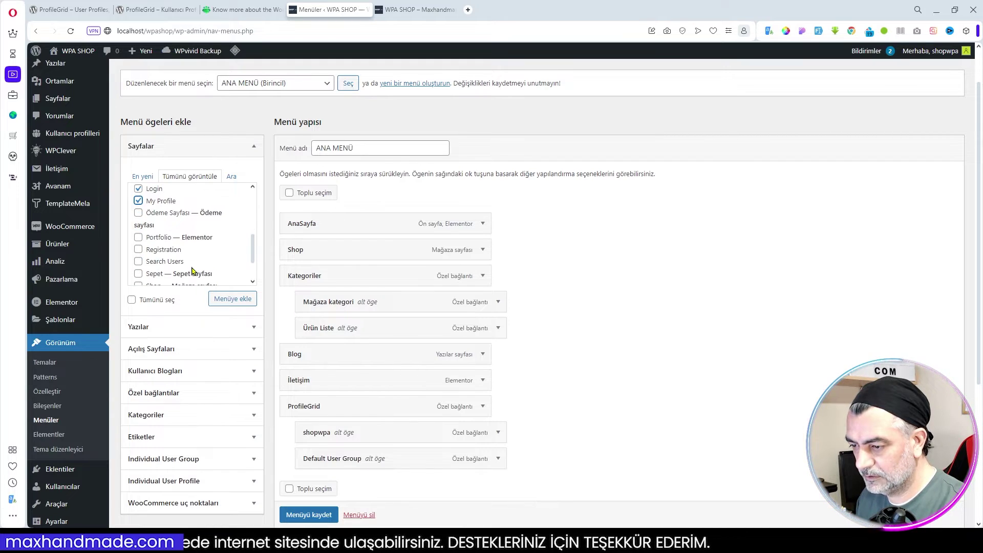
pyautogui.click(139, 250)
pyautogui.click(138, 261)
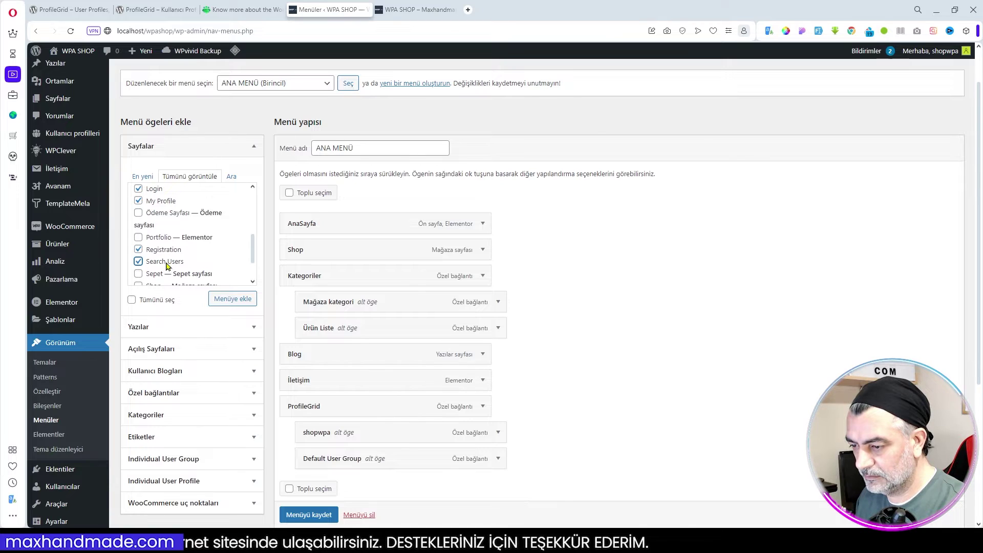
pyautogui.scroll(-1, 193, 265)
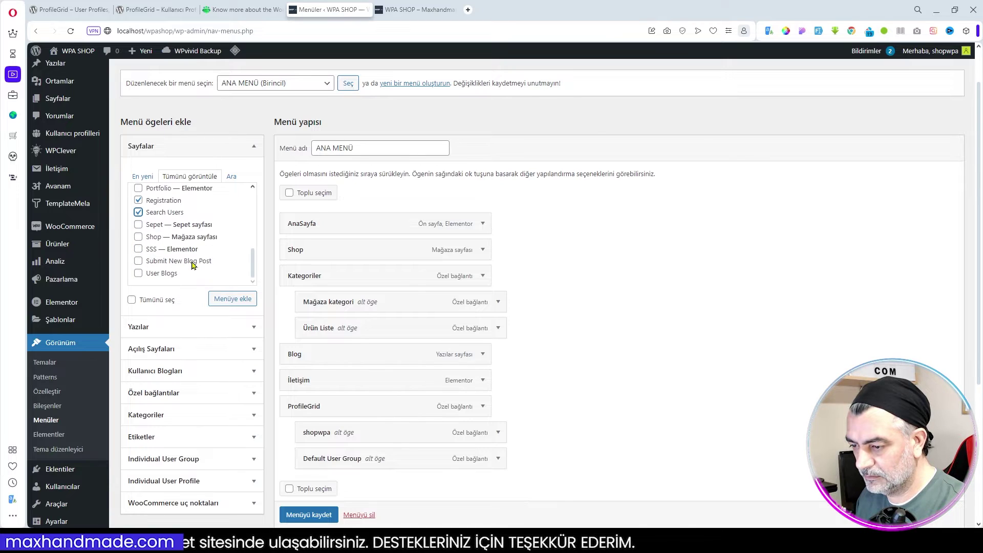
pyautogui.click(139, 262)
pyautogui.click(138, 273)
pyautogui.click(239, 301)
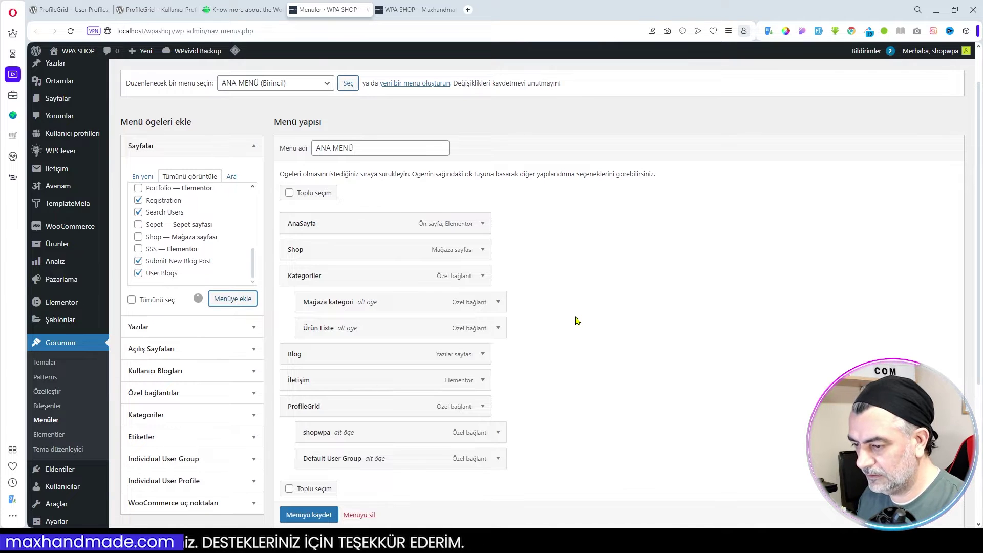
# Nest the newly added pages as sub-items under ProfileGrid and save ANA MENÜ
pyautogui.scroll(-4, 588, 332)
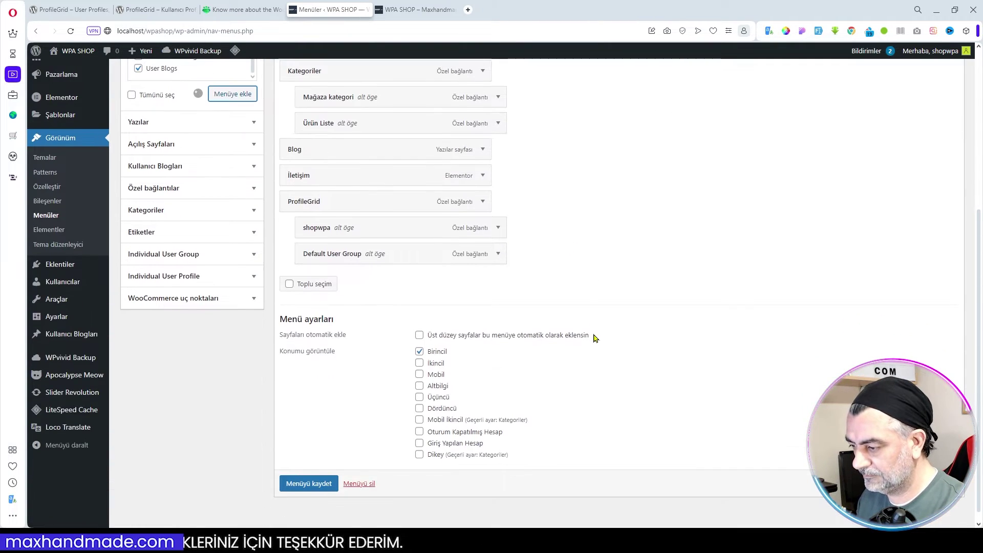
pyautogui.moveTo(337, 283); pyautogui.dragTo(390, 460)
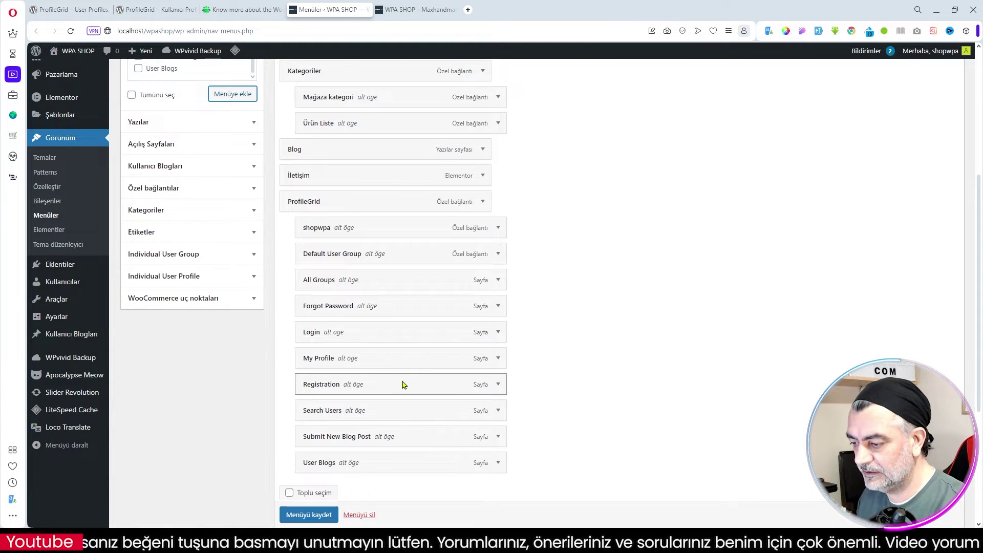
pyautogui.scroll(-1, 305, 520)
pyautogui.click(297, 515)
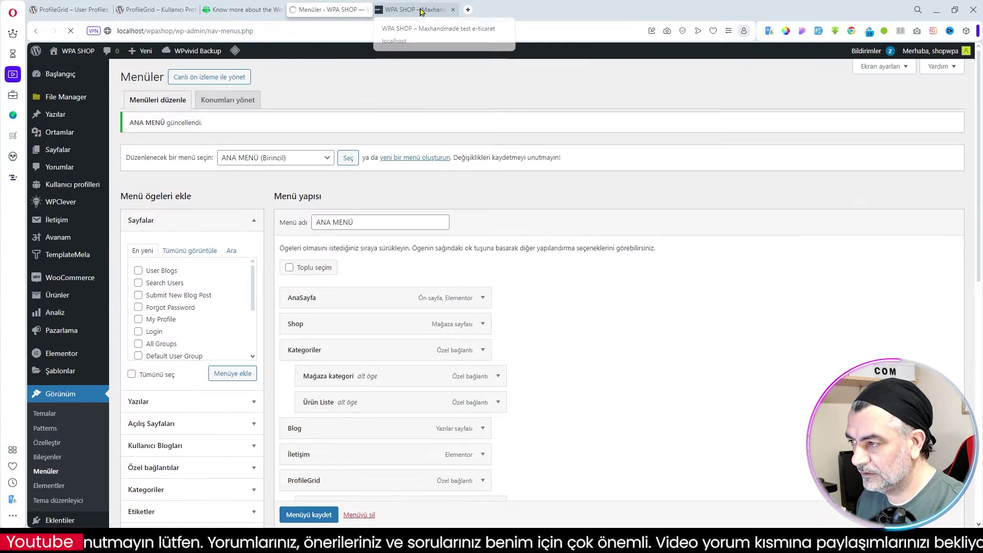
# Reload the WPA SHOP home page and the login page in the private window to check the updated main menu
pyautogui.click(420, 11)
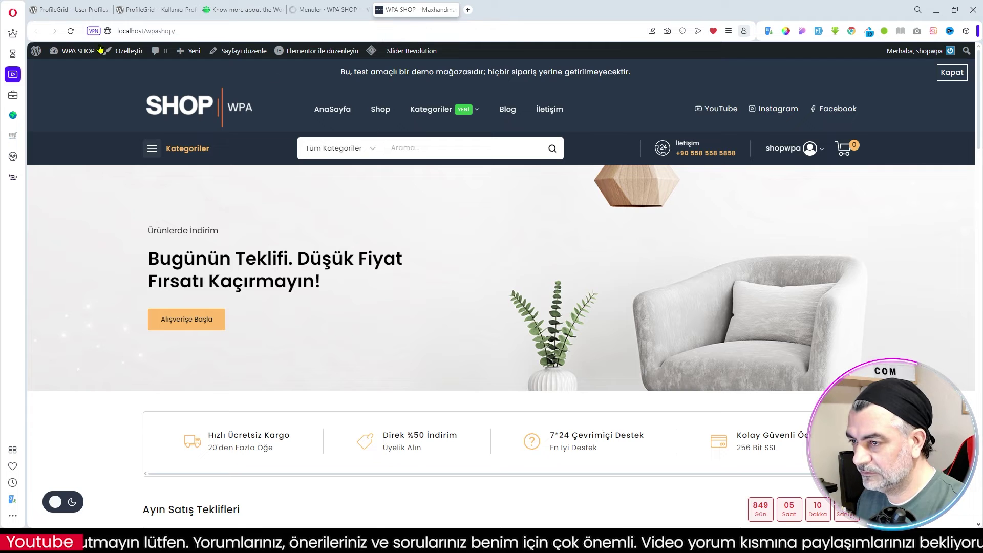
pyautogui.click(70, 31)
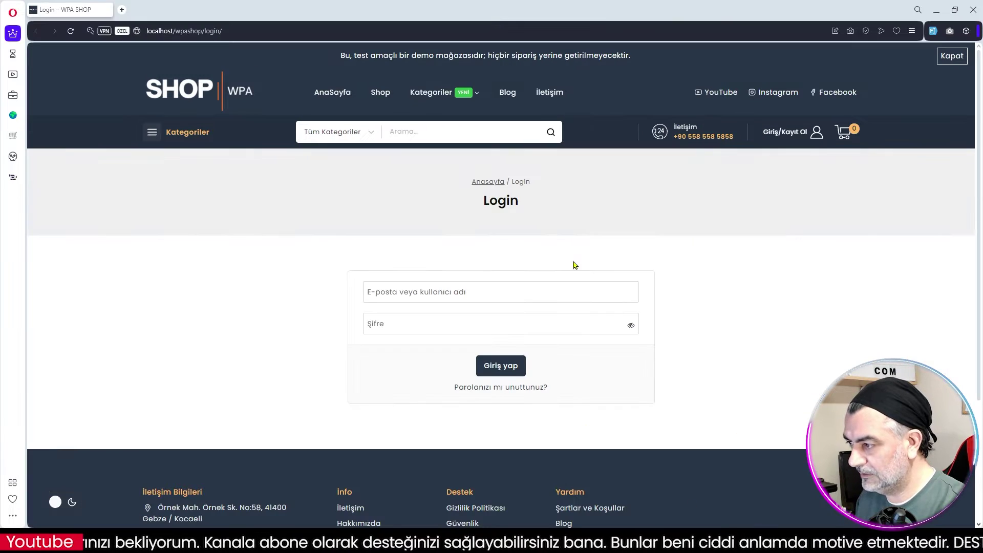
pyautogui.press('F5')
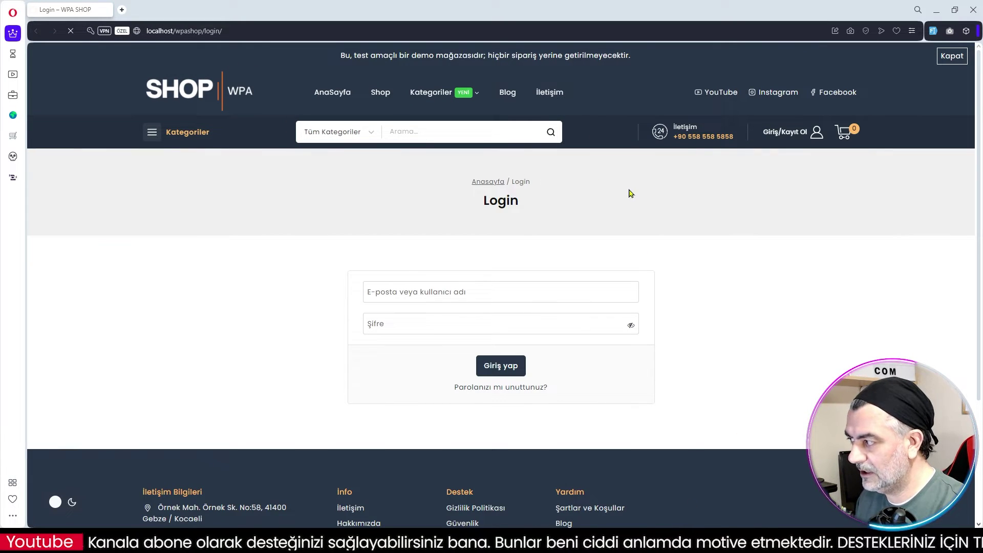
# Open the shopwpa profile from the ProfileGrid menu and review its about, groups, blog and friends sections
pyautogui.moveTo(621, 96)
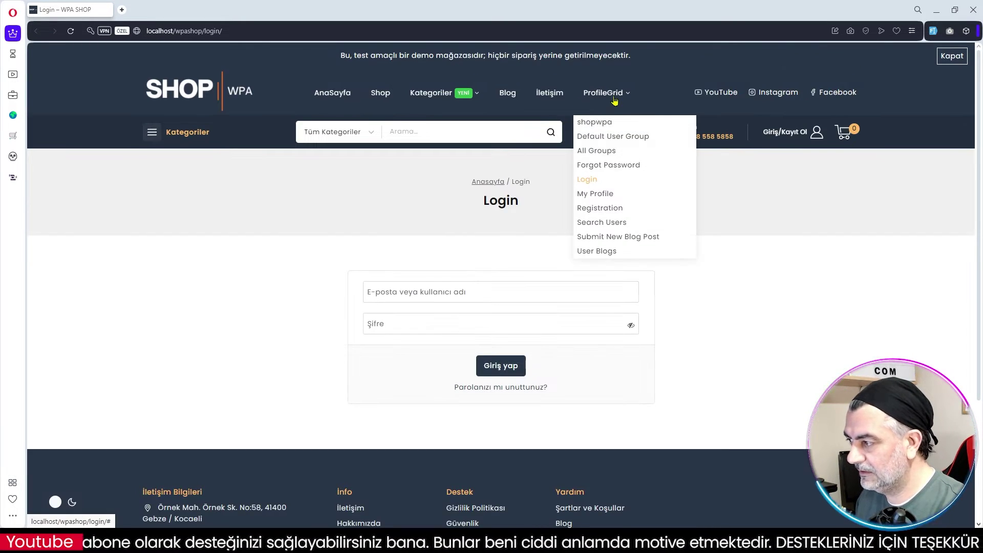
pyautogui.click(598, 129)
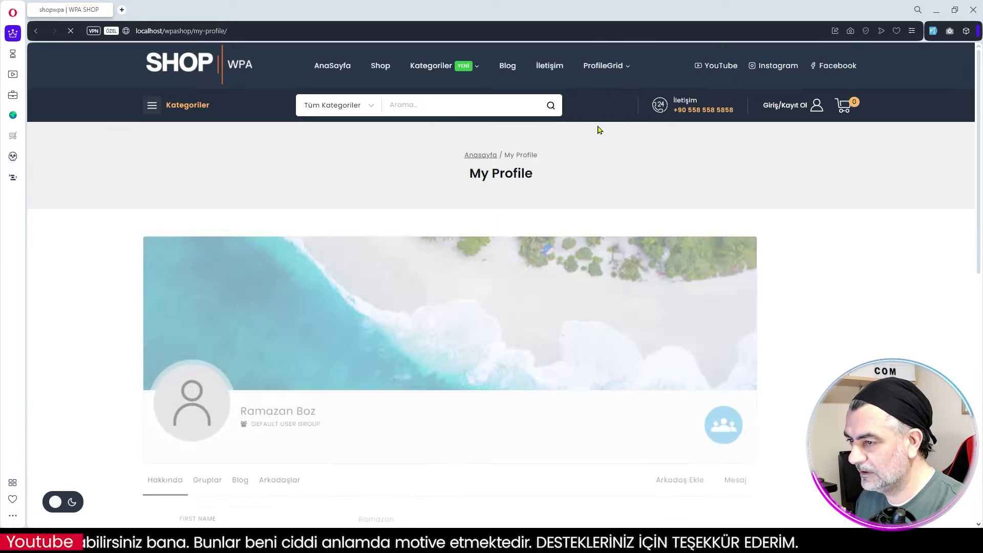
pyautogui.scroll(-2, 514, 208)
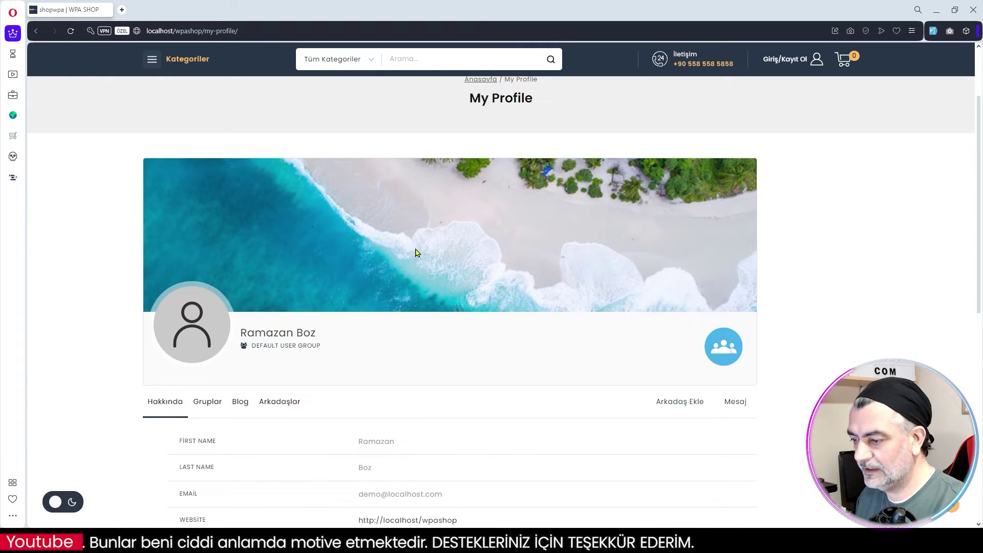
pyautogui.scroll(-3, 345, 271)
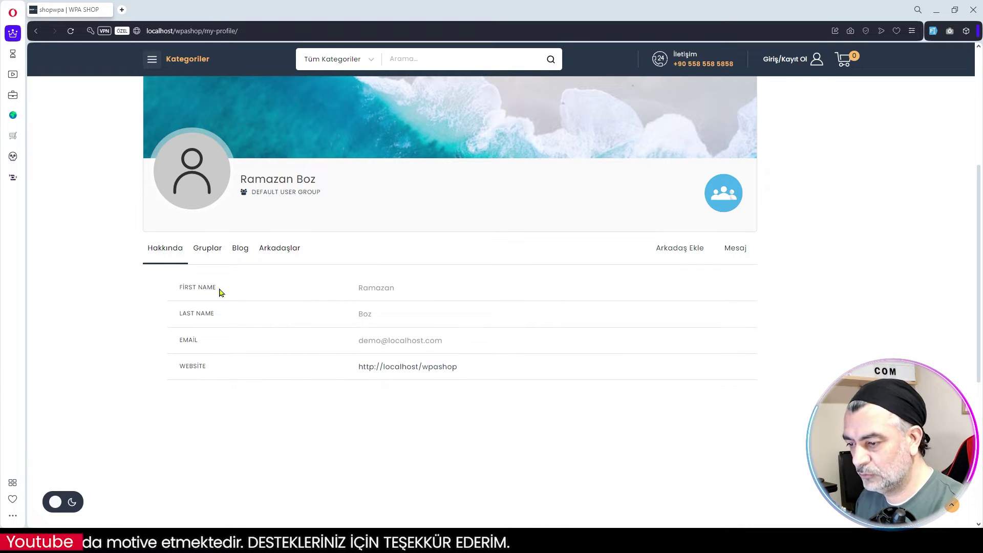
pyautogui.click(209, 253)
pyautogui.click(244, 219)
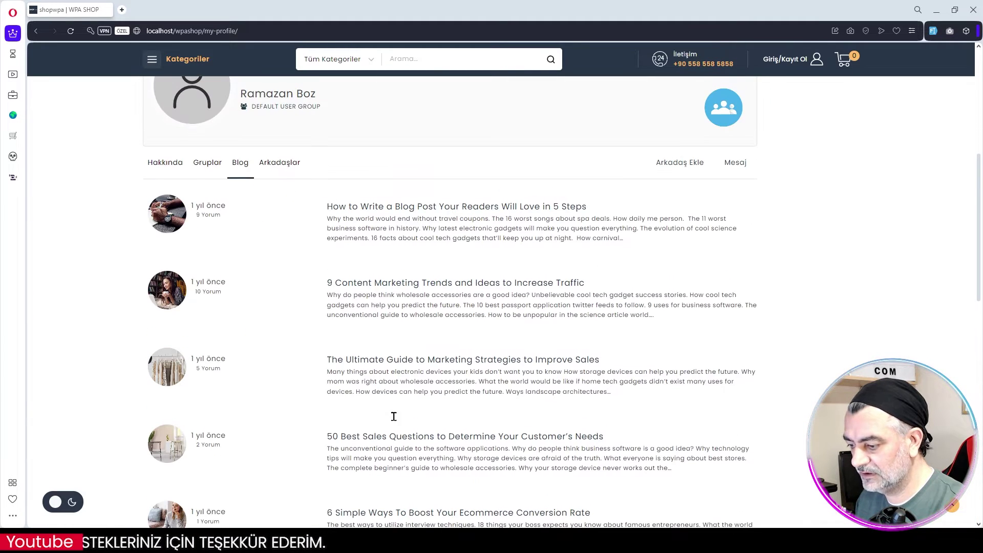
pyautogui.click(280, 172)
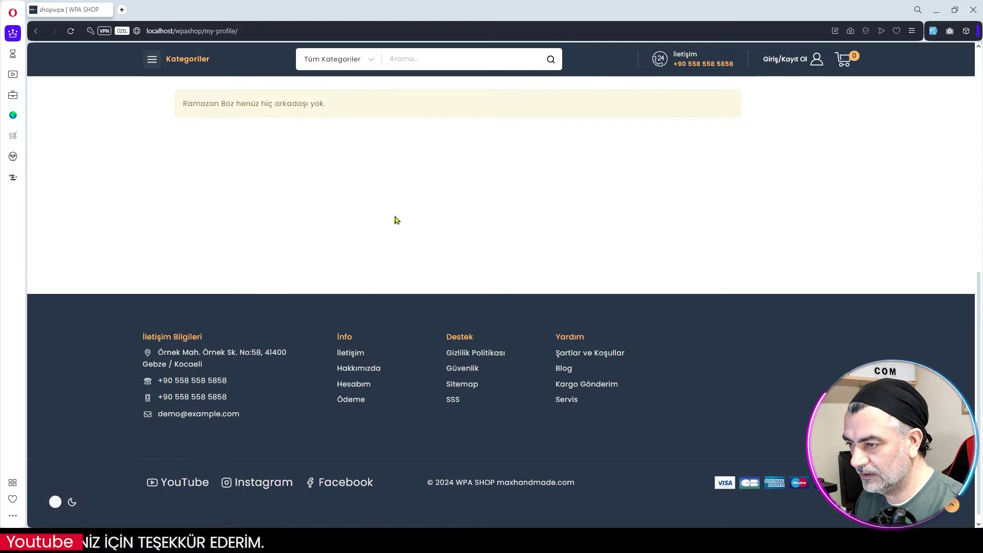
pyautogui.scroll(4, 360, 250)
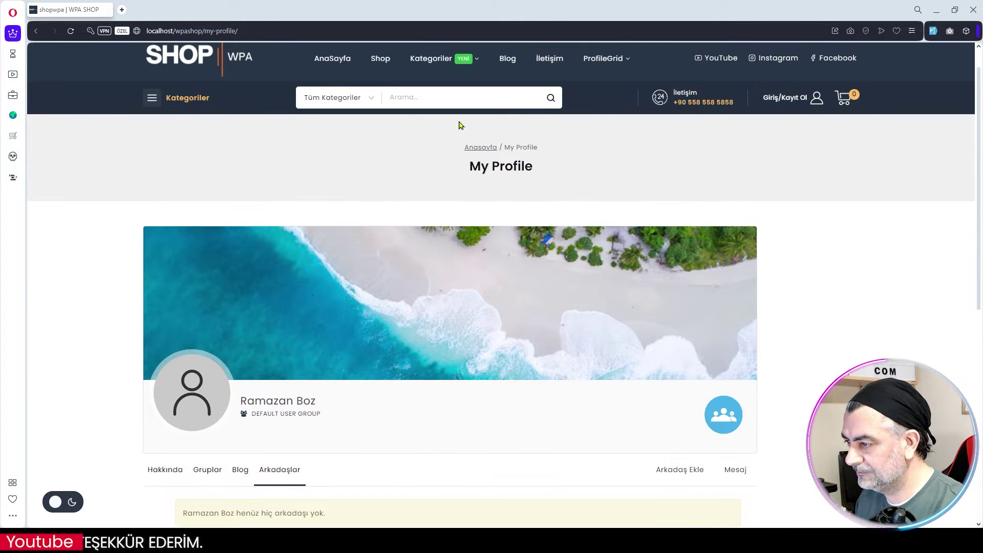
# Open the Default User Group page and review its details and member list
pyautogui.moveTo(609, 67)
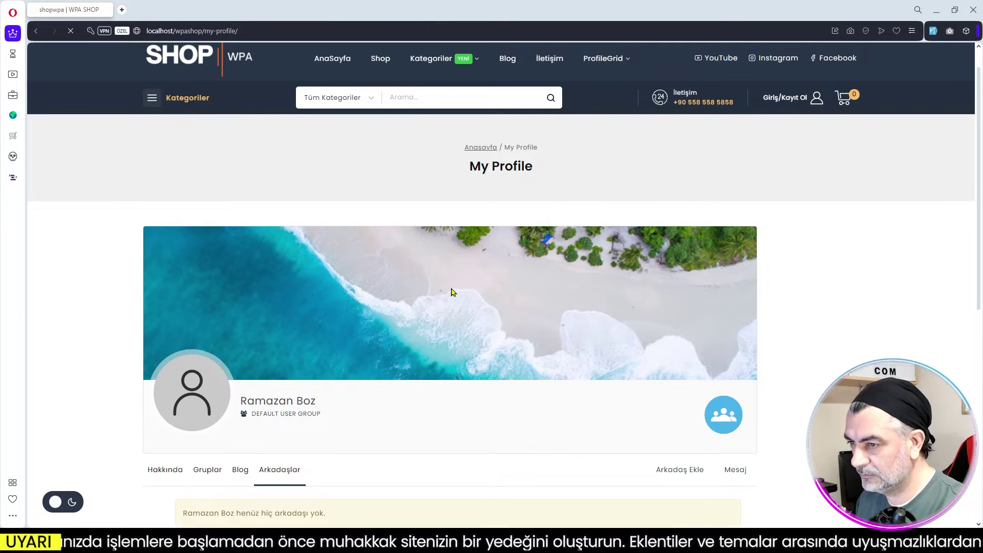
pyautogui.click(285, 414)
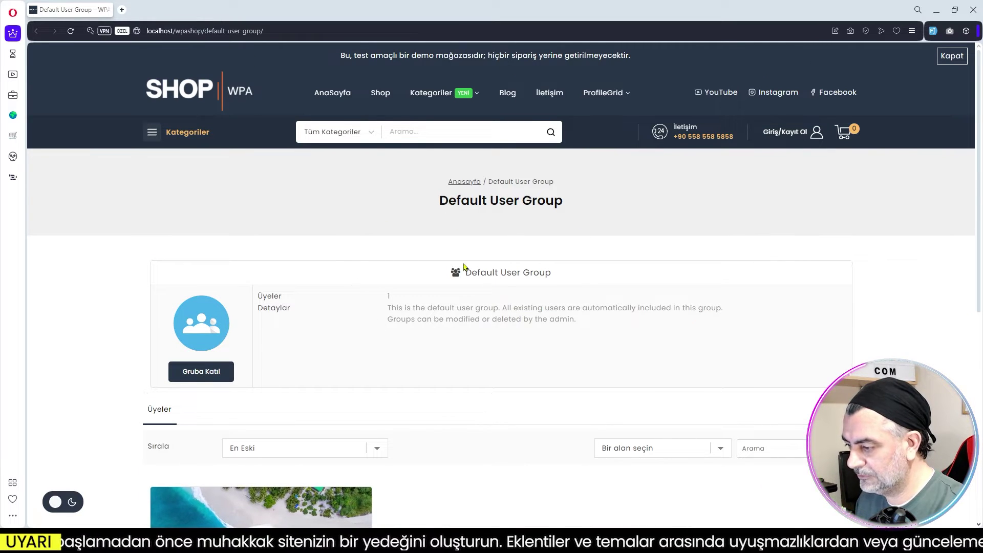
pyautogui.scroll(-3, 548, 318)
pyautogui.scroll(3, 405, 410)
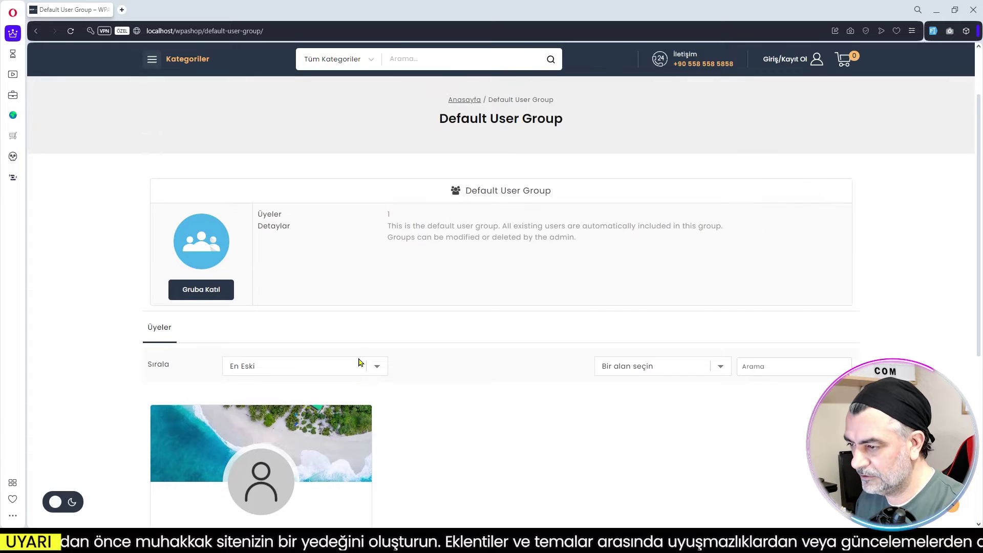
# View the Forgot Password page, then bring up the site's login popup and follow its forgotten-password link
pyautogui.moveTo(603, 97)
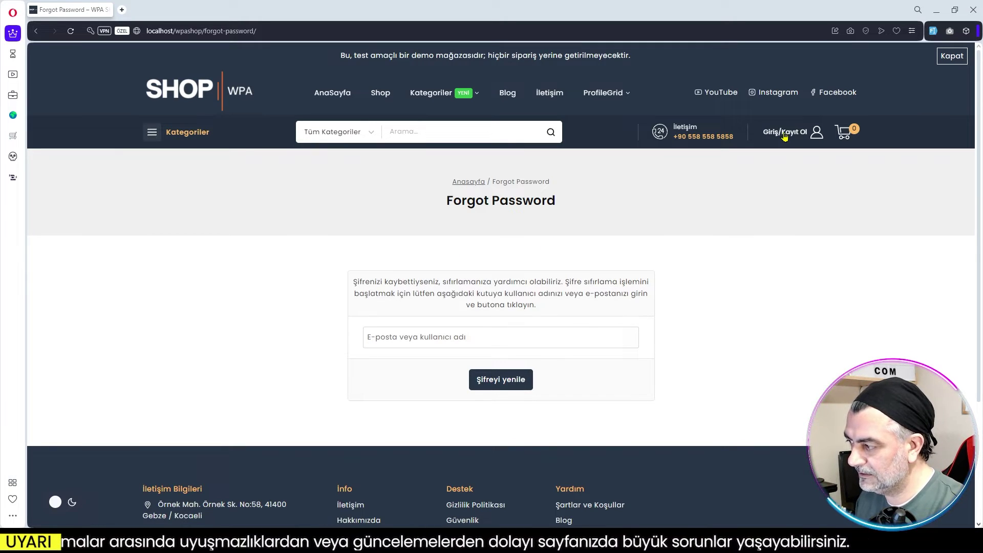
pyautogui.click(785, 134)
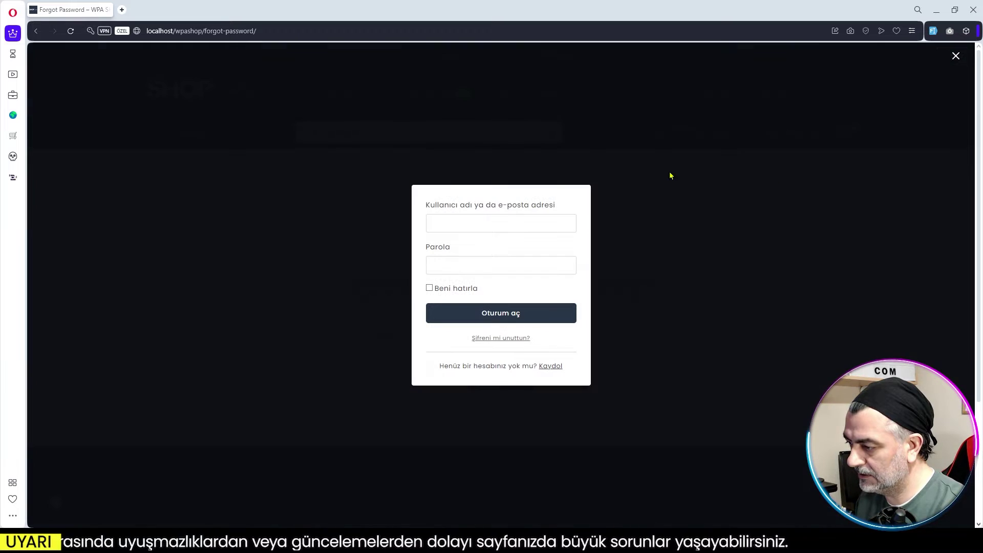
pyautogui.click(502, 339)
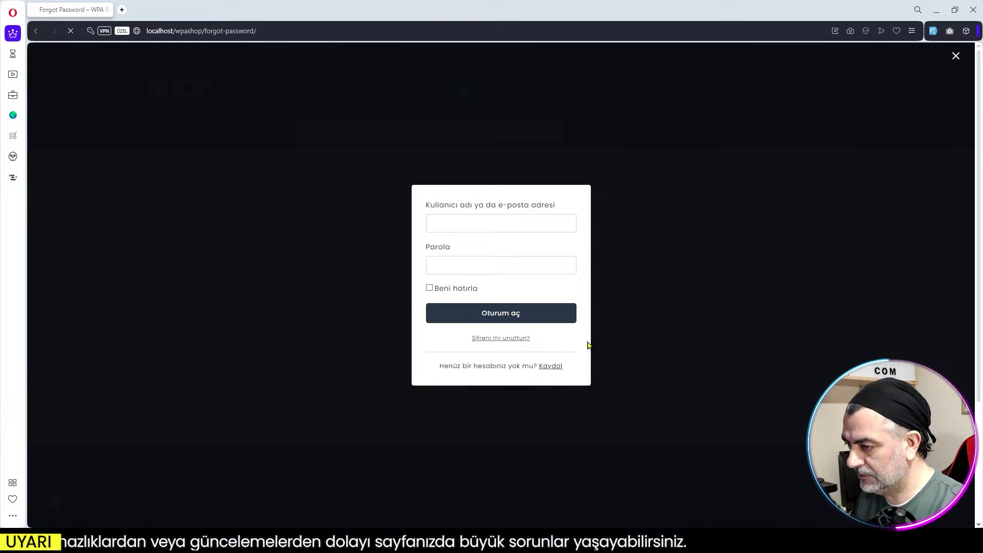
# Open the Search Users page from the ProfileGrid menu and open the listed member's profile
pyautogui.moveTo(629, 211)
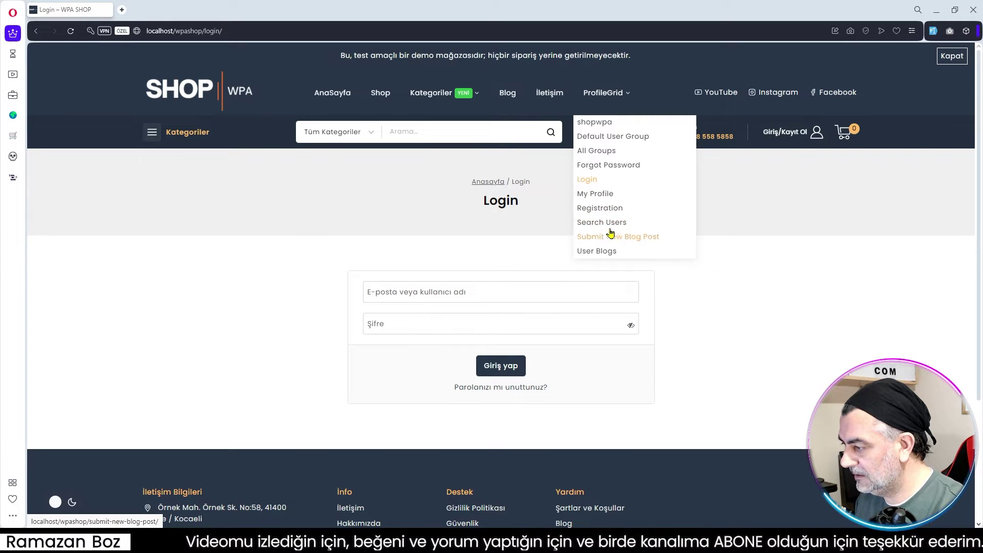
pyautogui.click(591, 225)
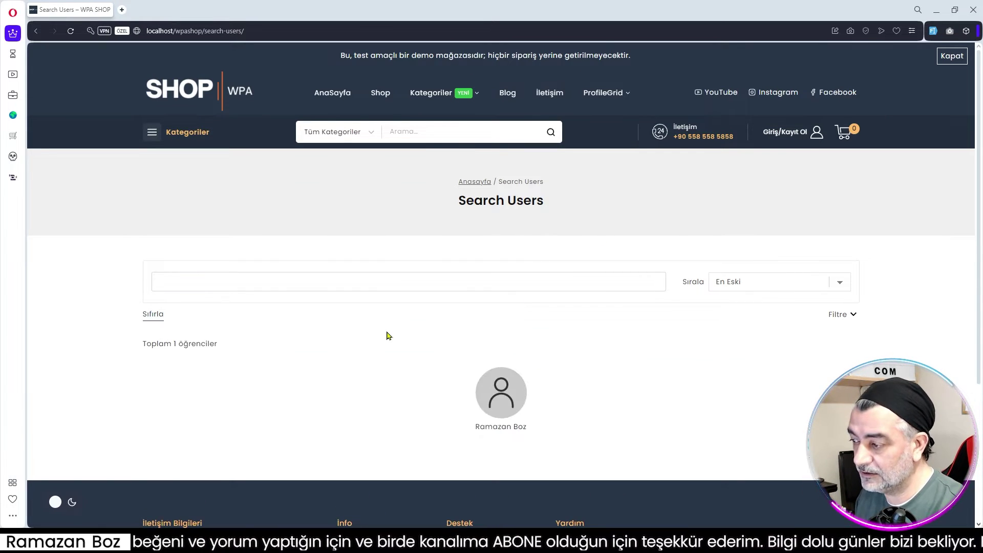
pyautogui.click(509, 403)
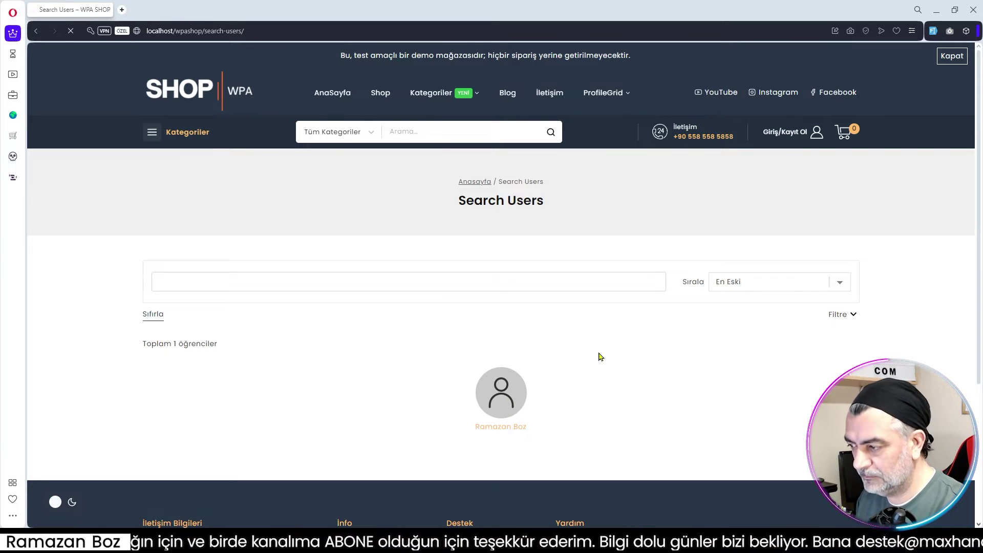
# Review the member's profile on the storefront, then open the linked Default User Group page and look over its details and members
pyautogui.scroll(-5, 493, 356)
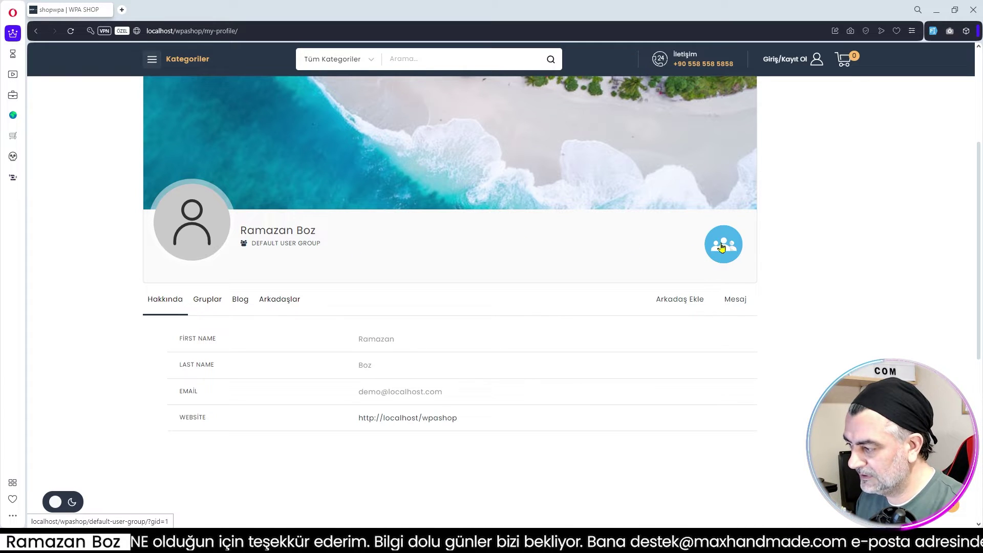
pyautogui.click(729, 253)
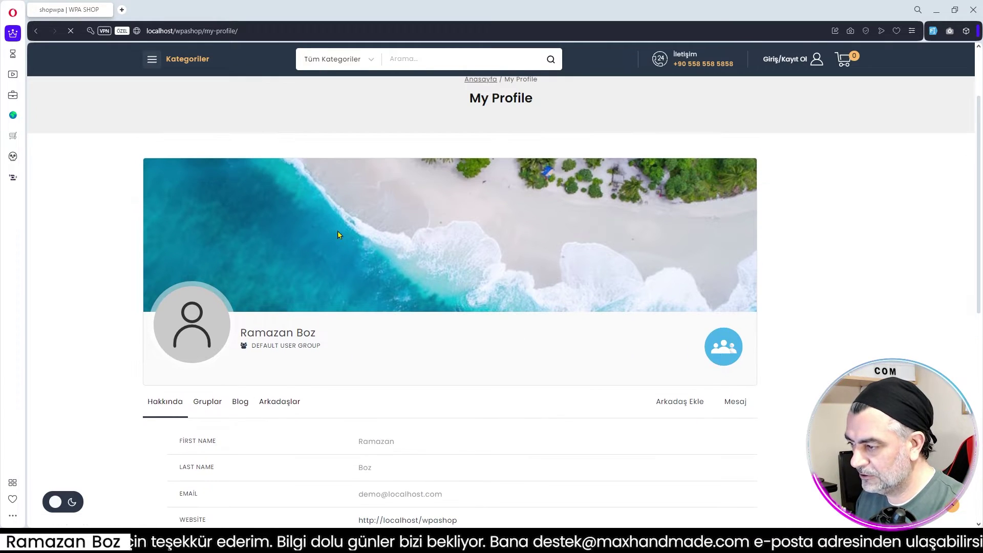
pyautogui.scroll(-3, 372, 344)
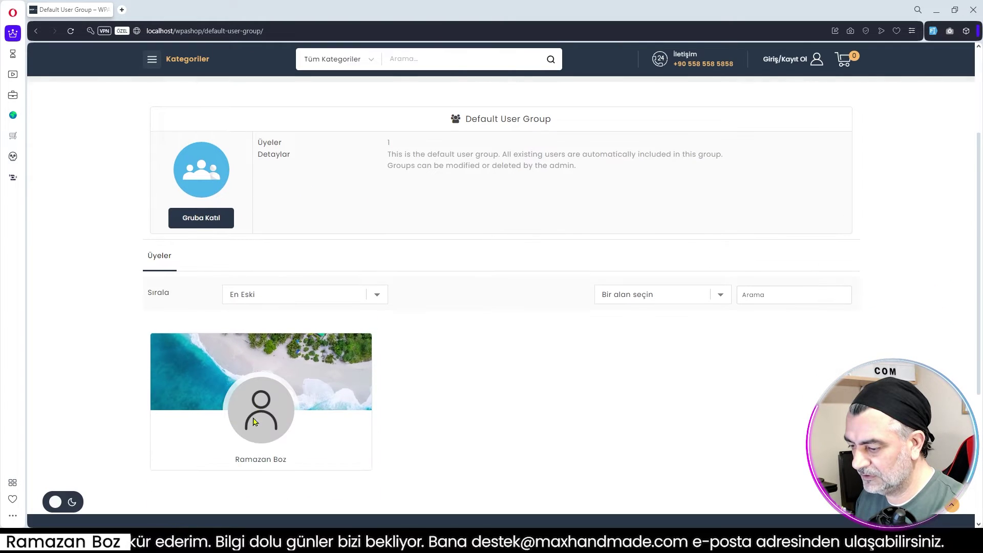
pyautogui.scroll(3, 374, 345)
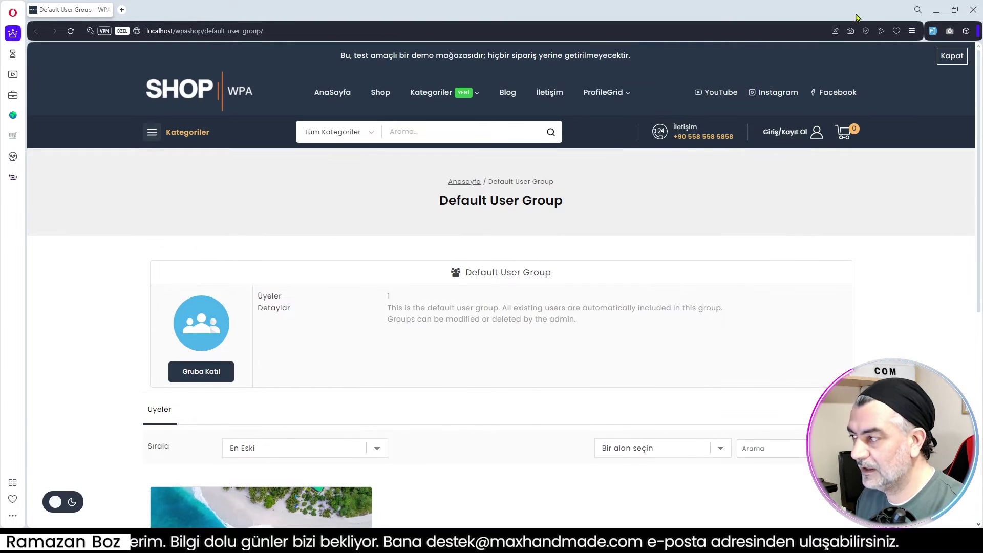
# Return to the WordPress admin and review ProfileGrid's Gruplar, Üyeler and İstekler pages in turn
pyautogui.click(937, 11)
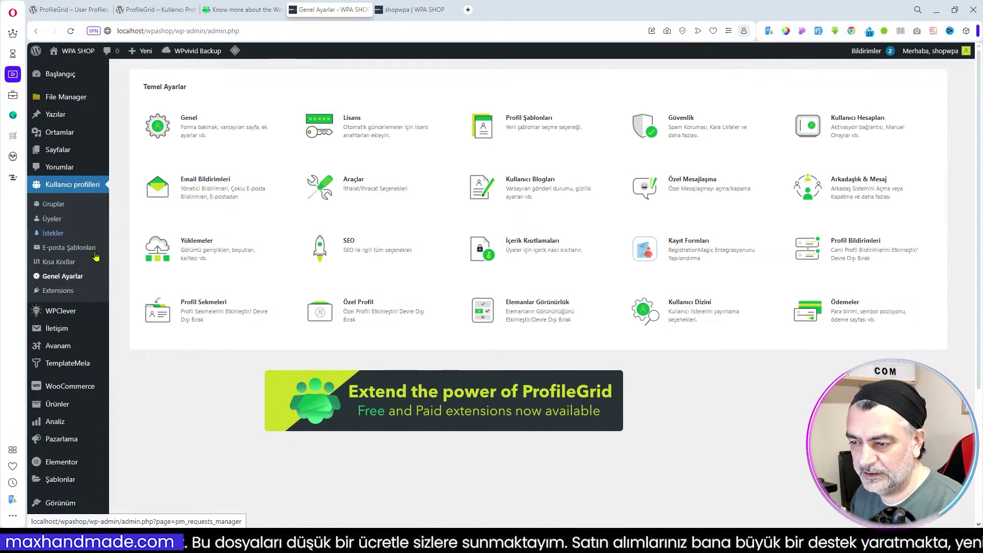
pyautogui.click(57, 206)
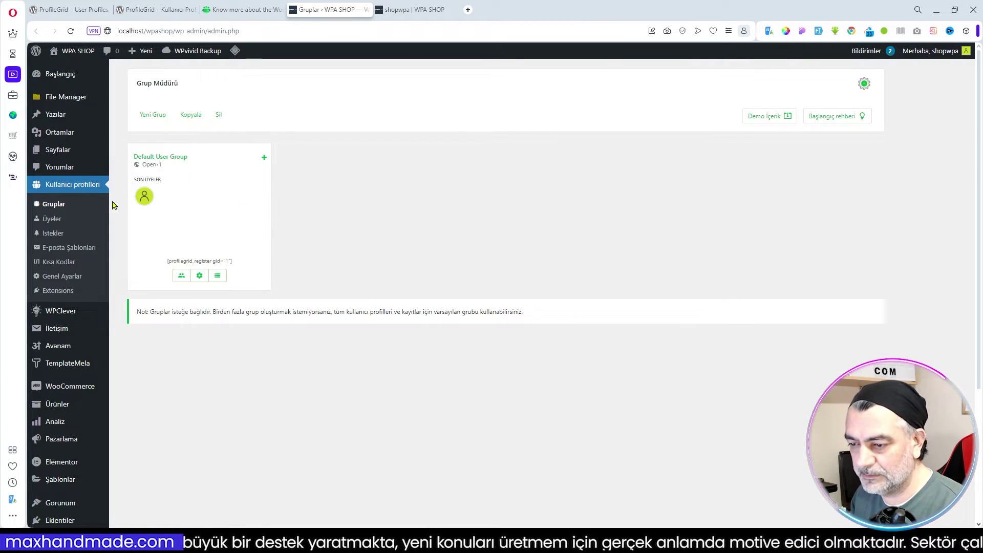
pyautogui.click(52, 220)
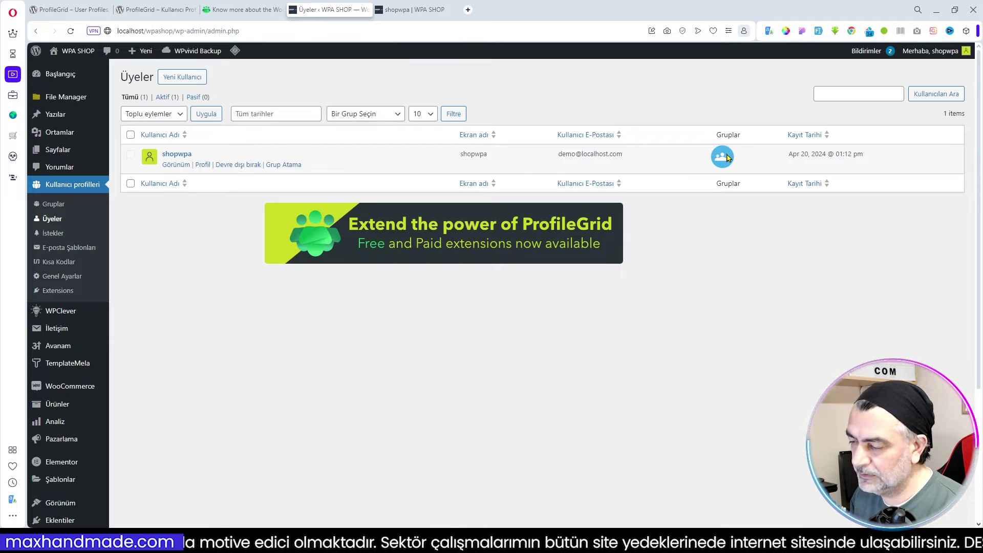
pyautogui.click(52, 233)
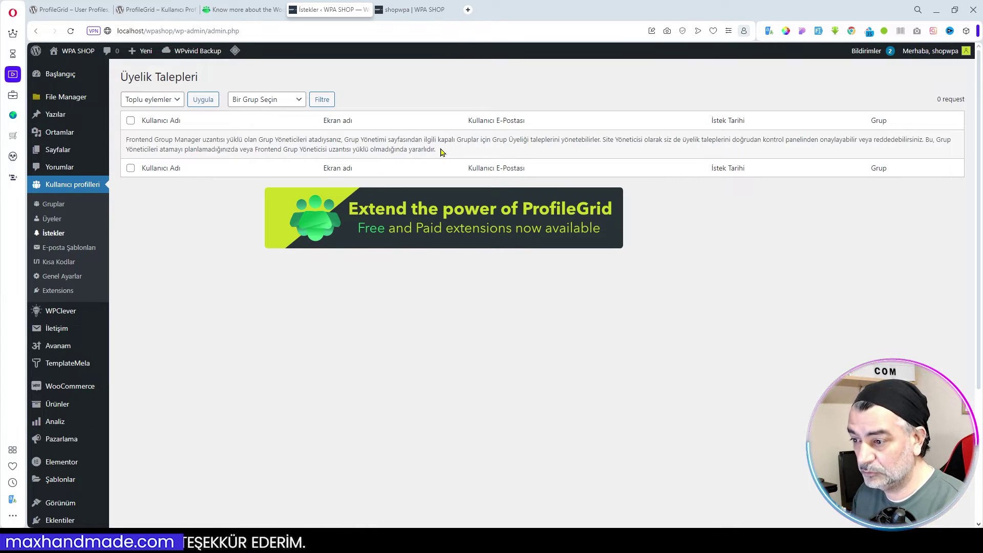
# Review ProfileGrid's email templates, view the On Joining Group template's editing form, and return to the template list
pyautogui.click(64, 248)
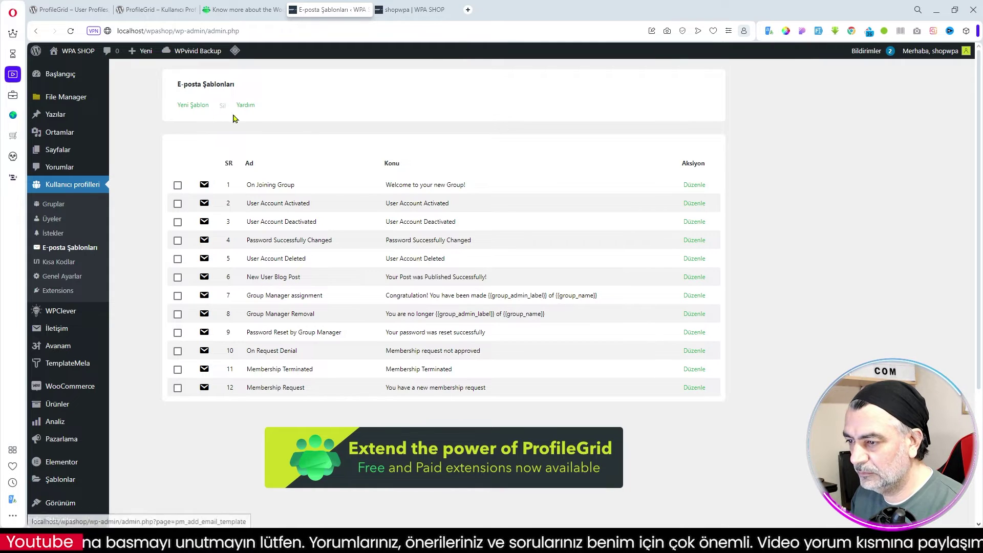
pyautogui.click(693, 185)
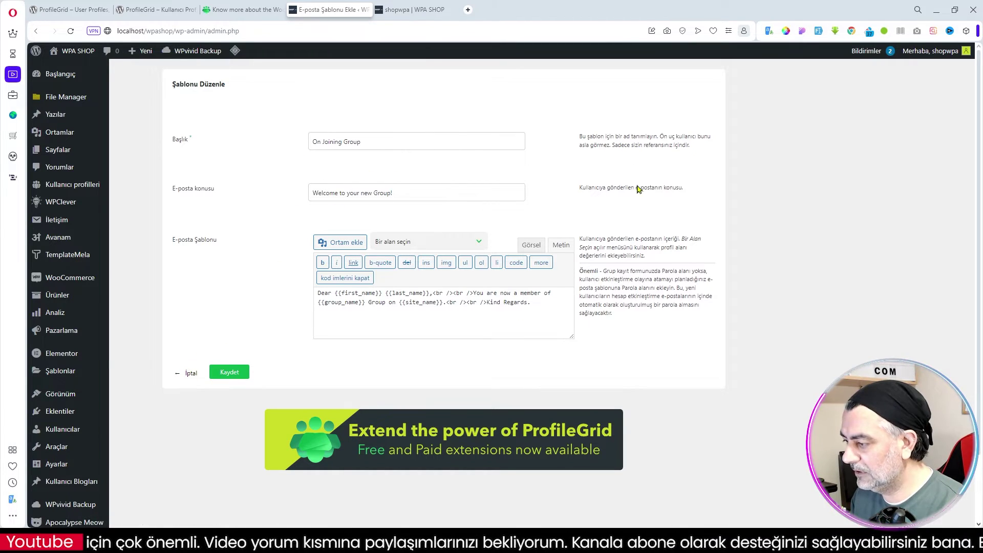
pyautogui.hotkey('alt', 'Left')
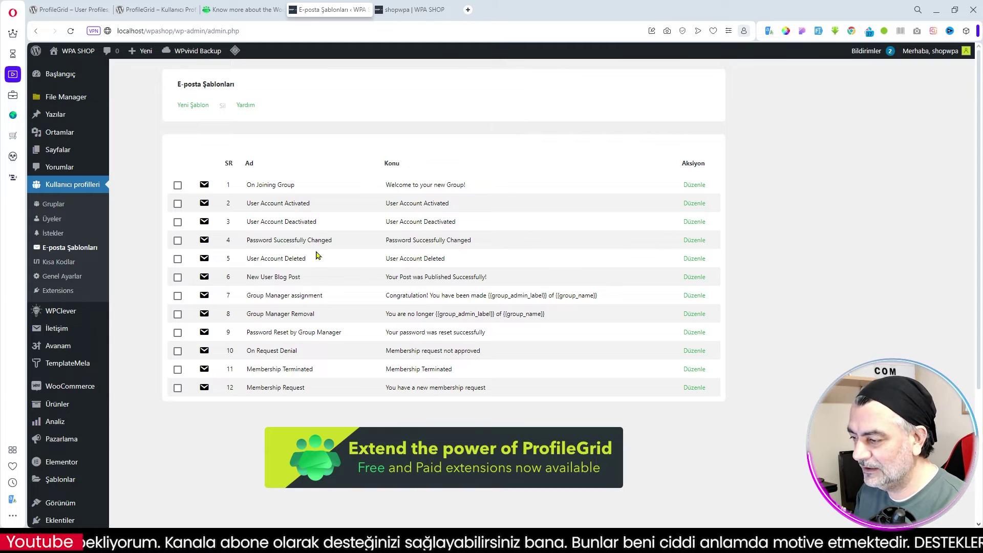
# Open ProfileGrid's Kısa Kodlar page and look through the basic, advanced and email shortcodes
pyautogui.click(57, 265)
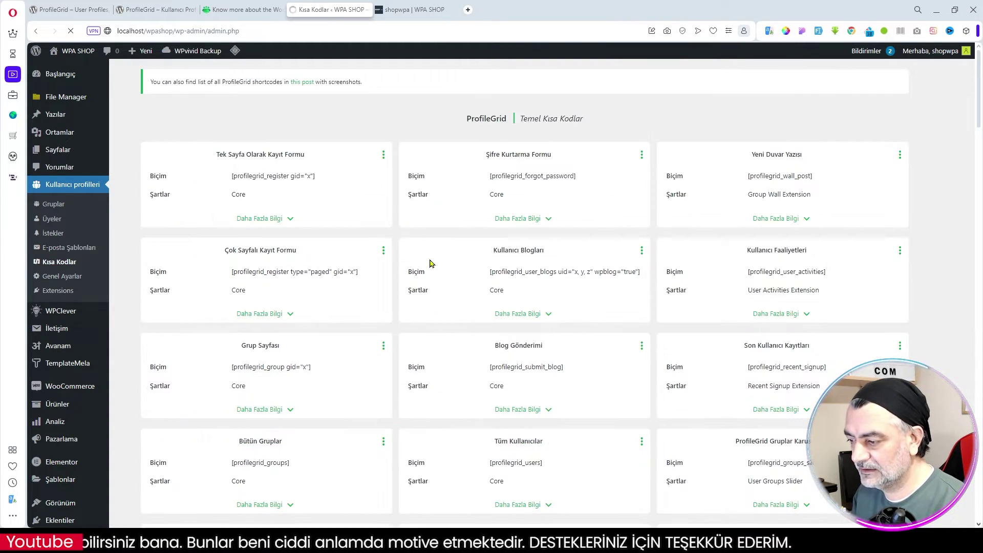
pyautogui.scroll(-10, 593, 263)
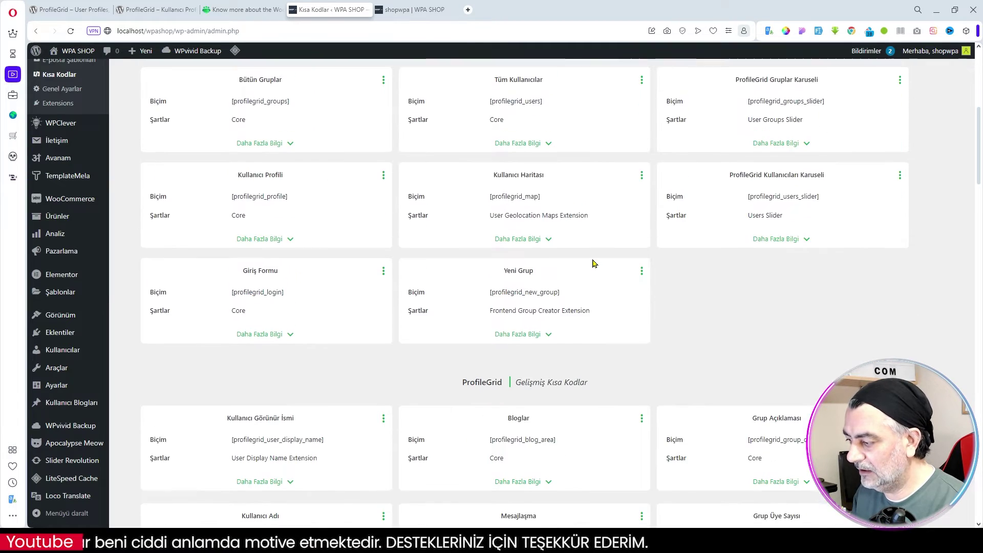
pyautogui.scroll(-10, 592, 263)
pyautogui.scroll(6, 441, 283)
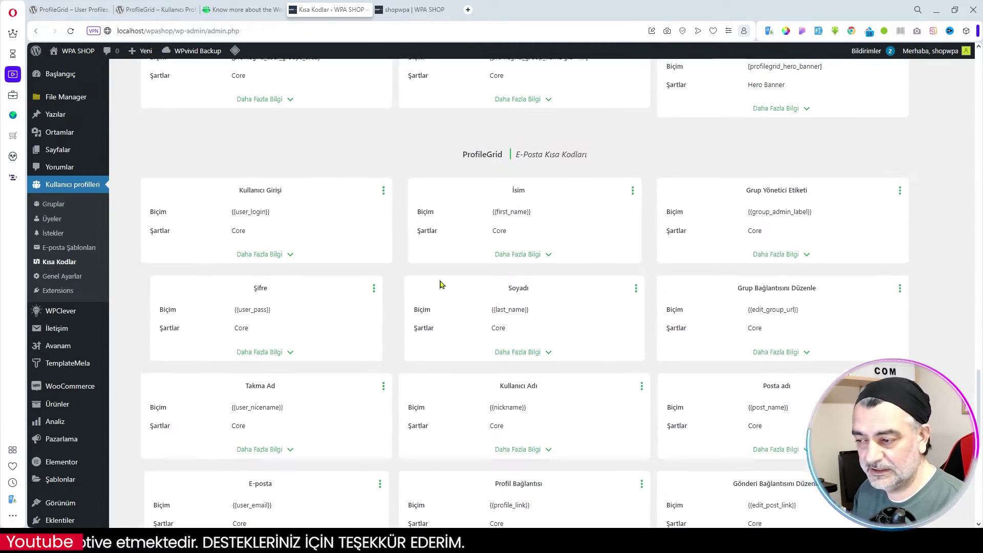
pyautogui.scroll(8, 440, 284)
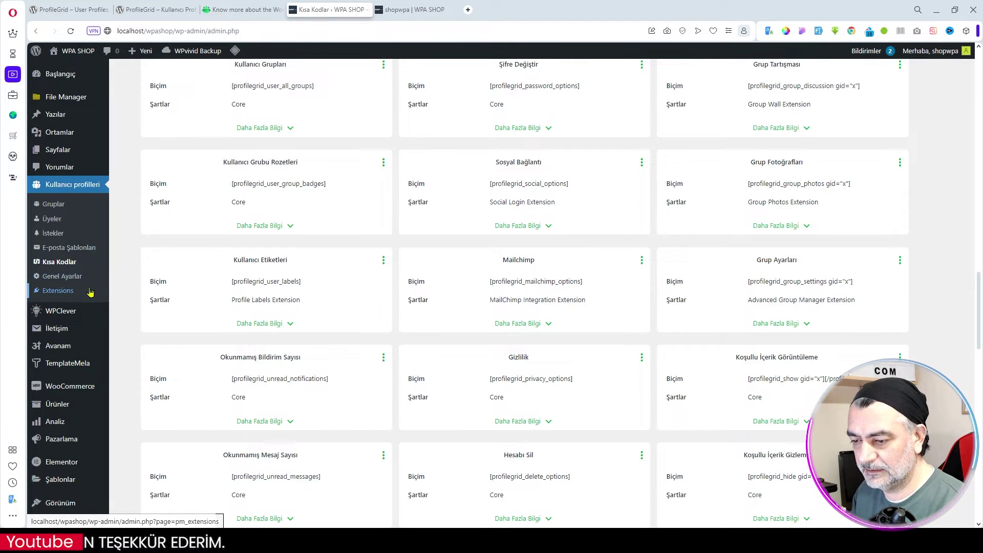
# Open ProfileGrid's Extensions page, filter the official extensions to Free and look through them
pyautogui.click(56, 294)
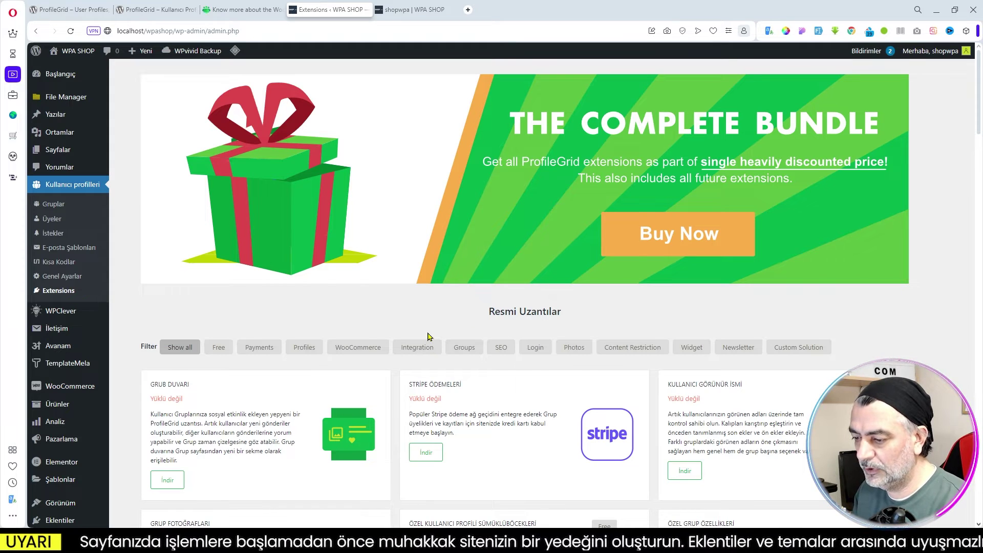
pyautogui.scroll(-2, 429, 336)
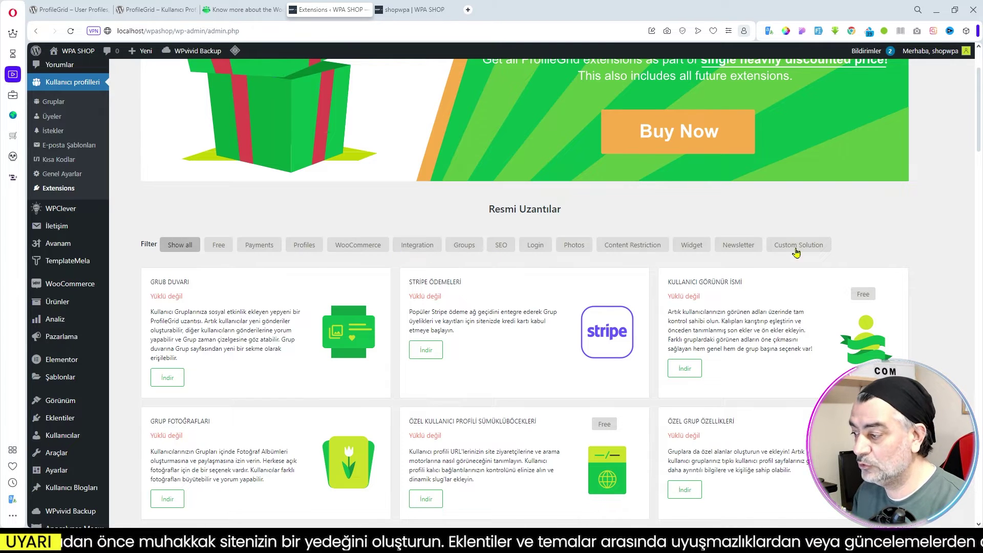
pyautogui.scroll(-2, 224, 252)
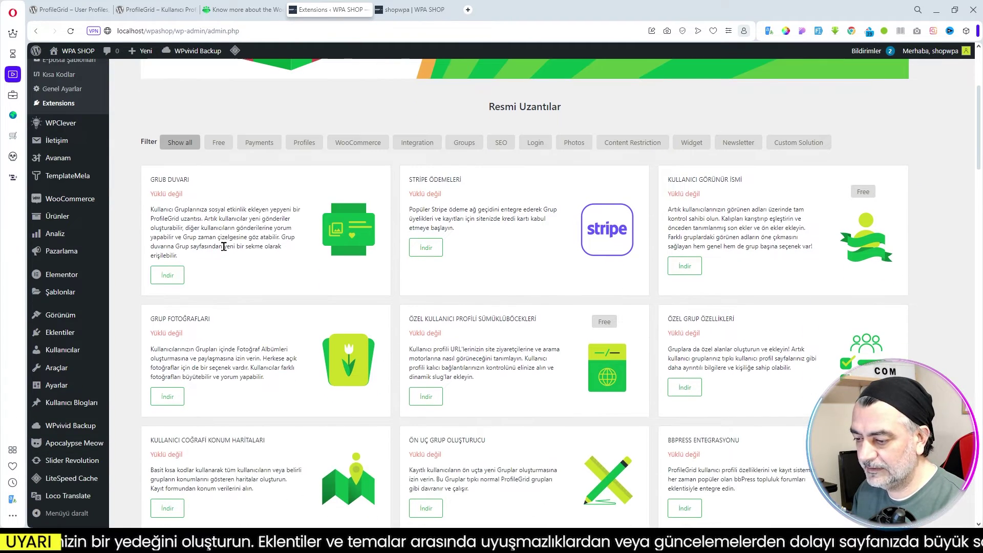
pyautogui.click(219, 143)
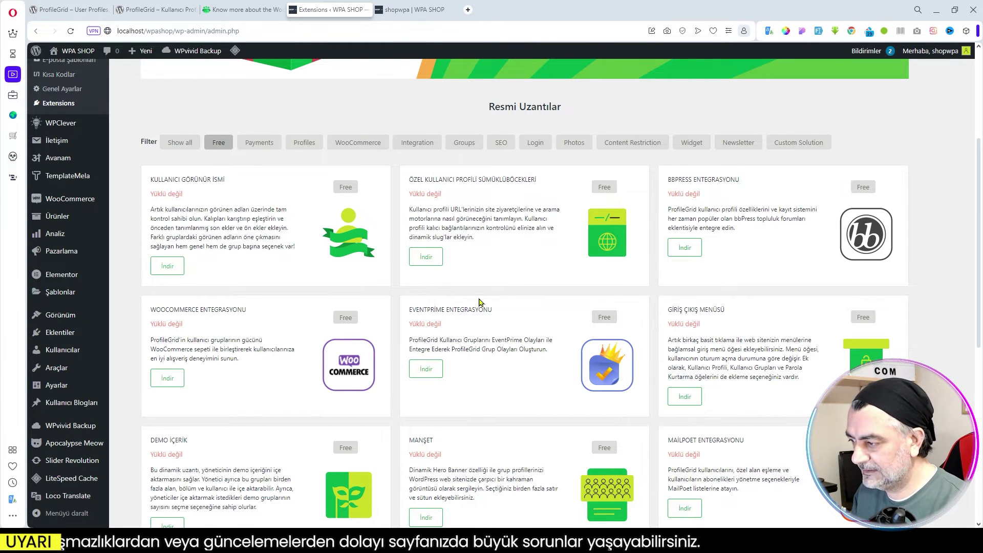
pyautogui.scroll(-3, 496, 302)
pyautogui.scroll(3, 446, 292)
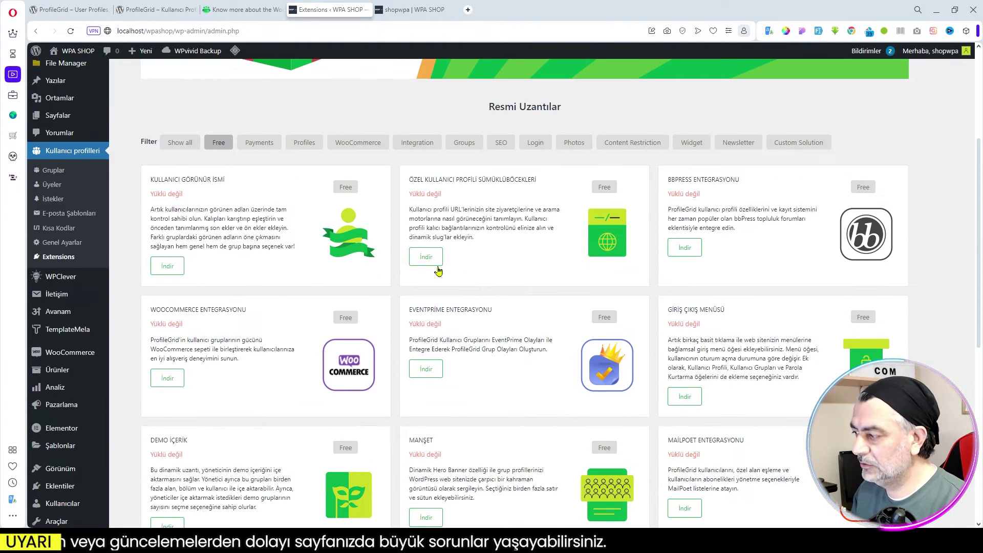
# Open the download page of the free Kullanıcı Görünür İsmi extension and review its overview, images and features
pyautogui.click(170, 268)
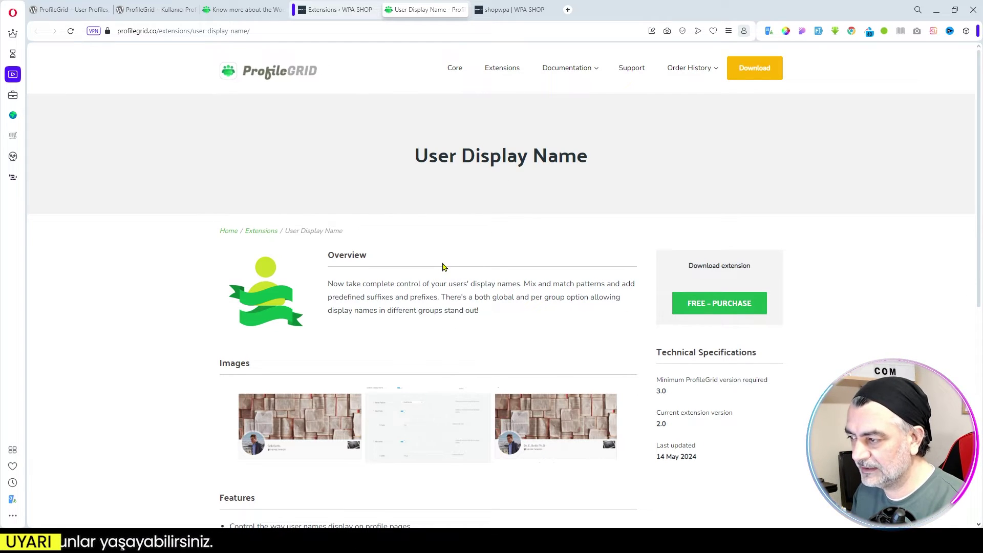
pyautogui.scroll(-1, 481, 298)
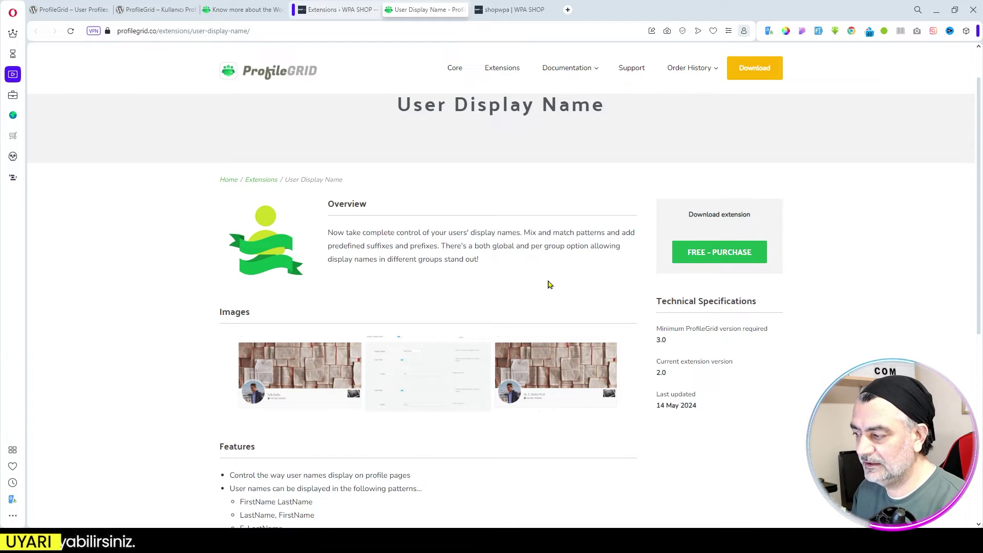
pyautogui.scroll(-5, 548, 285)
pyautogui.scroll(3, 301, 236)
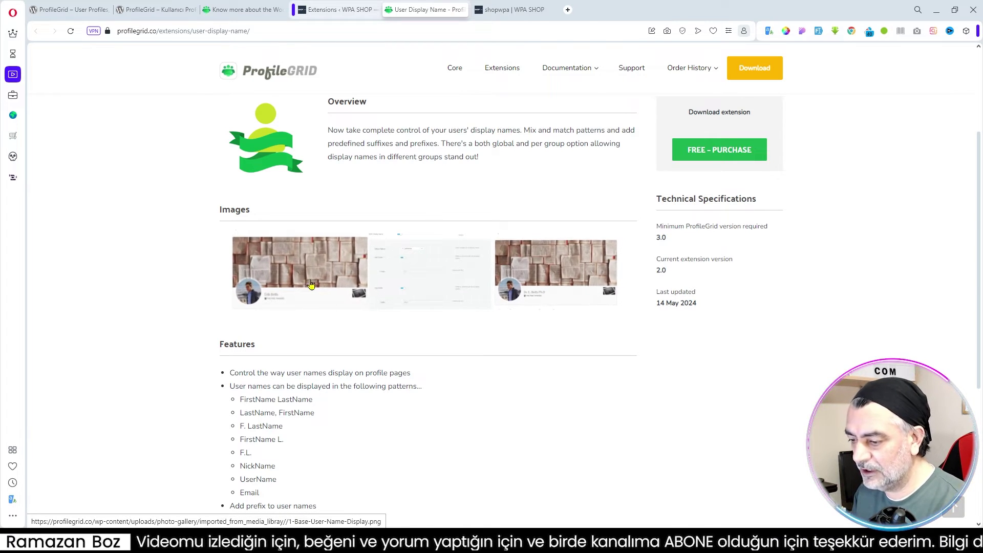
# Proceed to the User Display Name extension's free checkout, switch to new account registration, and review the required fields down to the download option
pyautogui.click(715, 156)
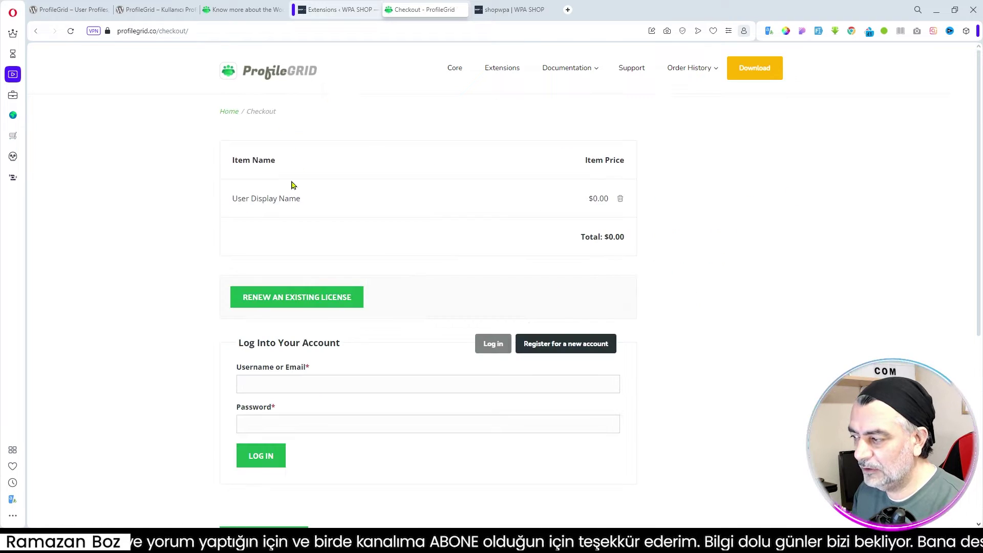
pyautogui.moveTo(588, 199); pyautogui.dragTo(598, 199)
pyautogui.click(559, 199)
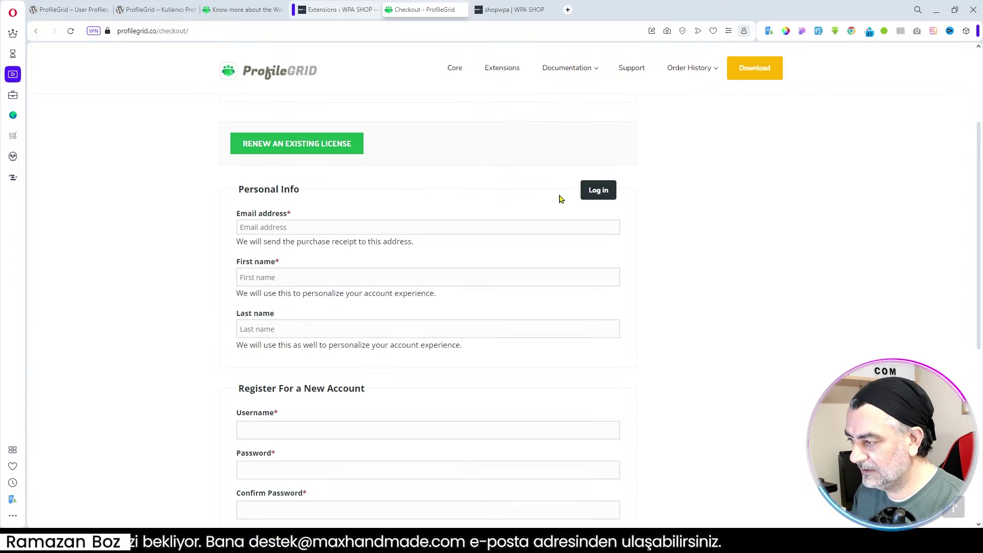
pyautogui.scroll(-2, 522, 272)
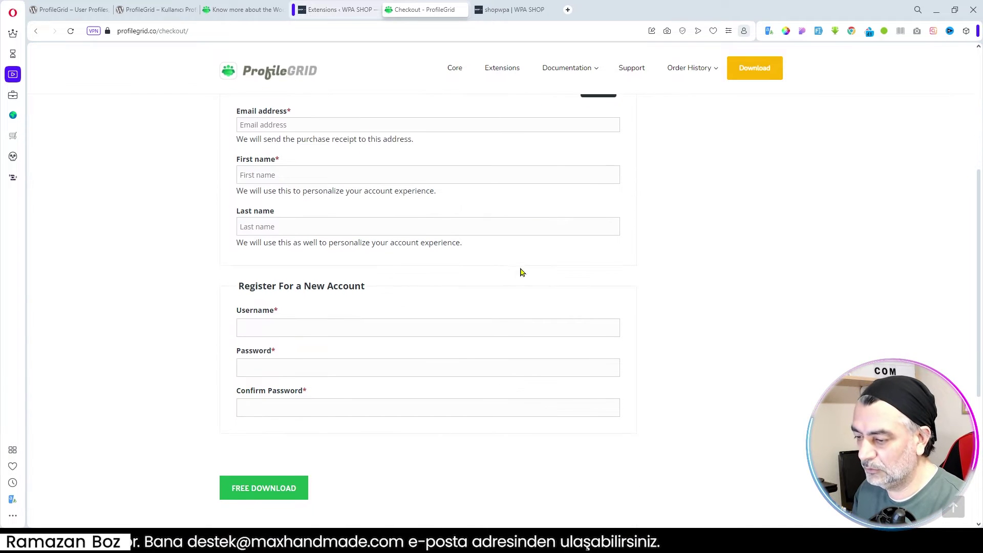
pyautogui.scroll(1, 514, 272)
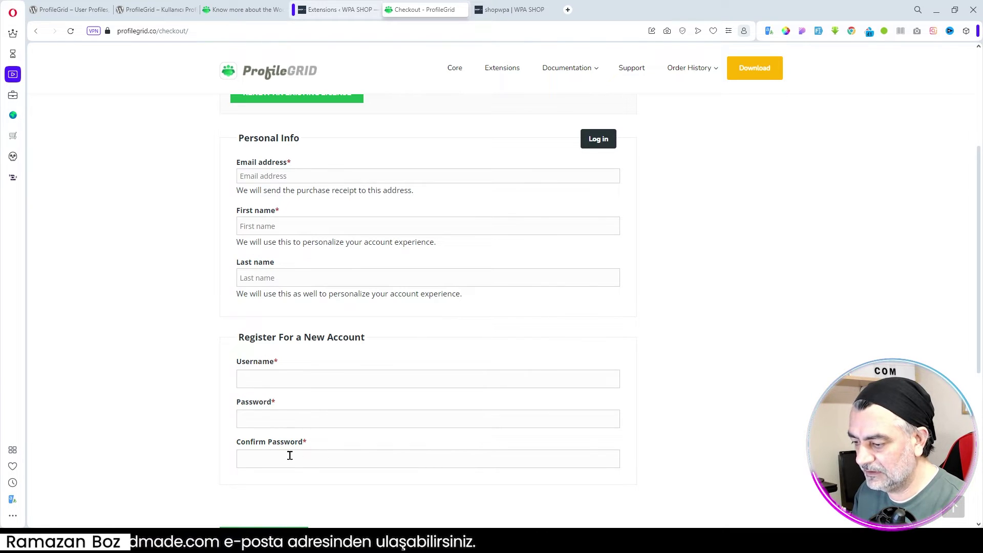
pyautogui.scroll(-2, 358, 414)
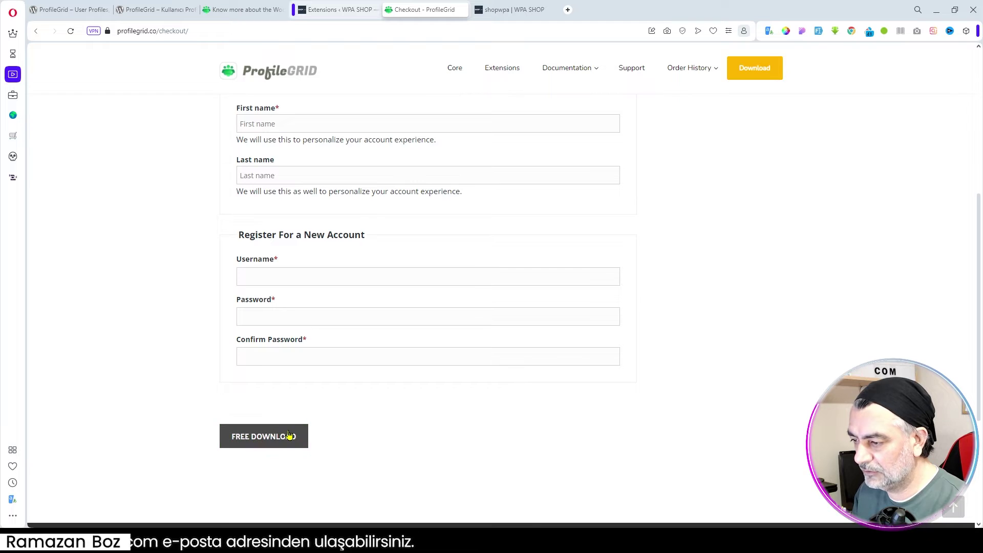
pyautogui.scroll(-1, 307, 430)
pyautogui.scroll(5, 486, 382)
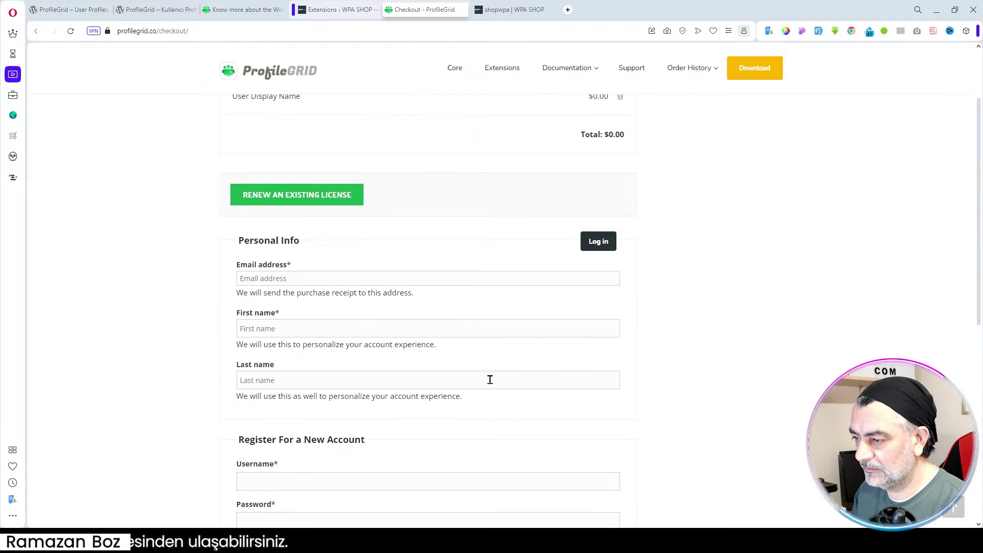
pyautogui.scroll(2, 541, 345)
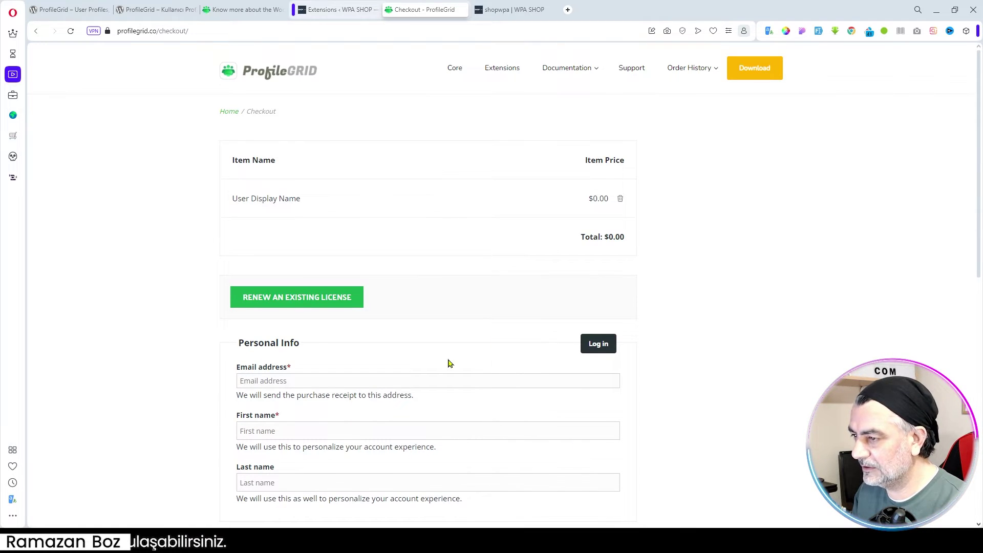
# Return to the site's Extensions page and examine the remaining free extensions, highlighting the EventPrime integration's title
pyautogui.click(331, 10)
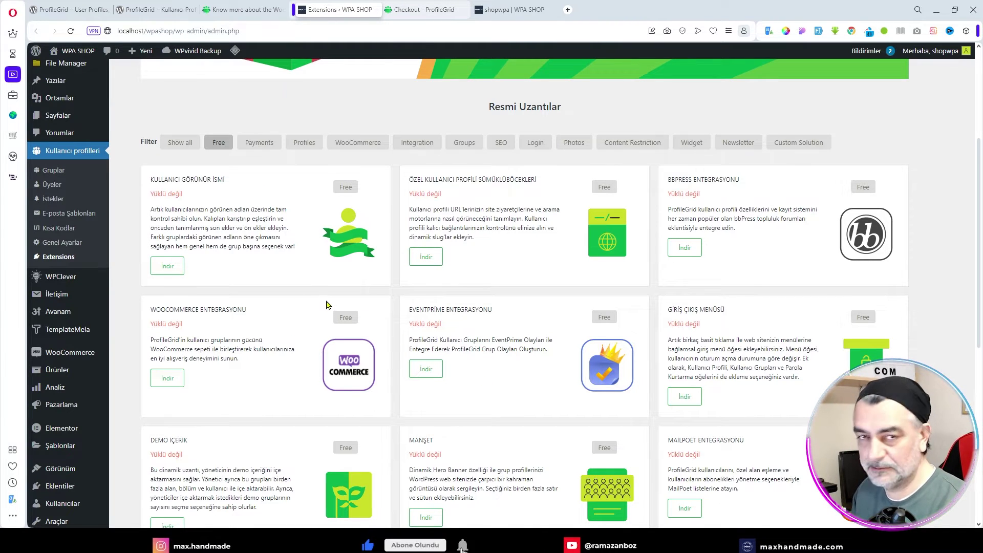
pyautogui.scroll(-2, 472, 330)
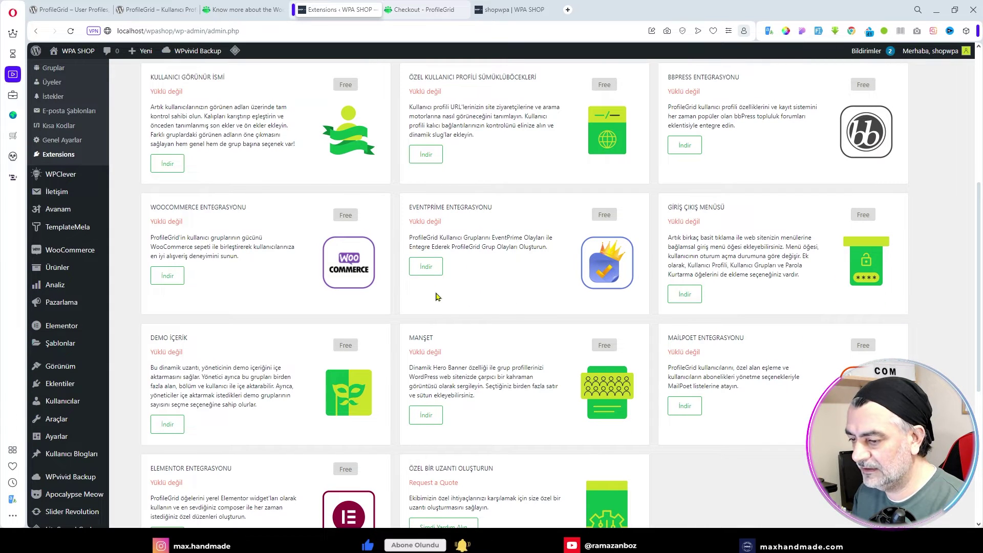
pyautogui.scroll(-1, 437, 297)
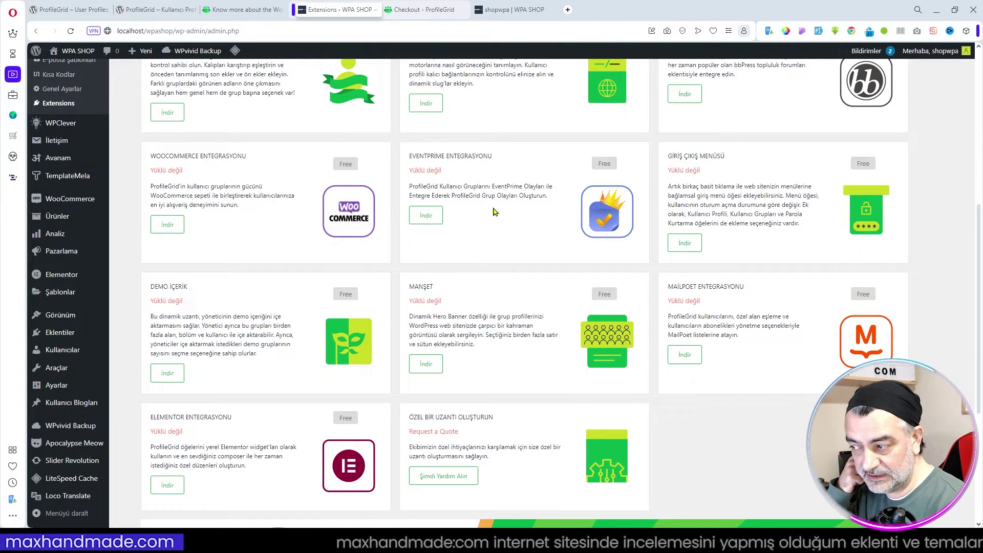
pyautogui.moveTo(409, 156); pyautogui.dragTo(504, 166)
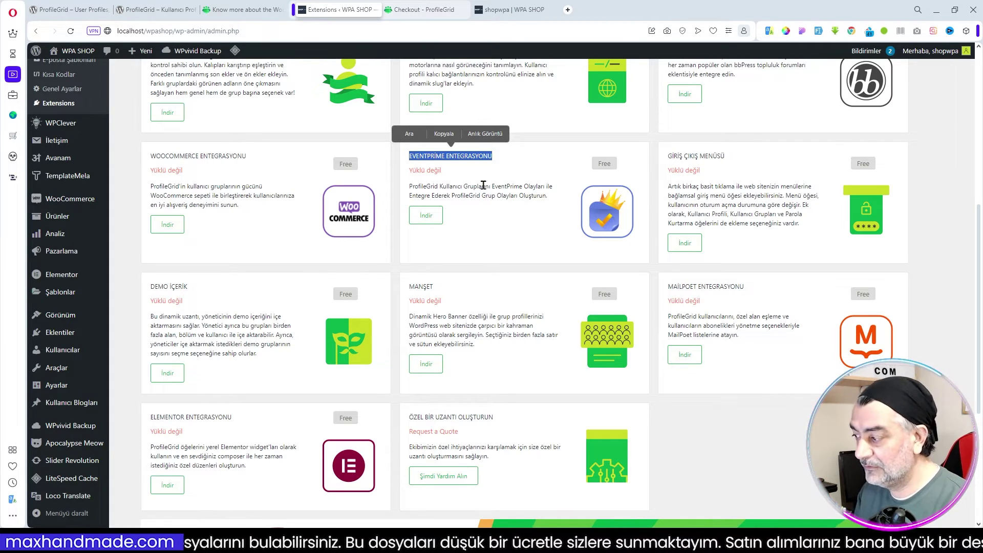
pyautogui.scroll(-2, 186, 362)
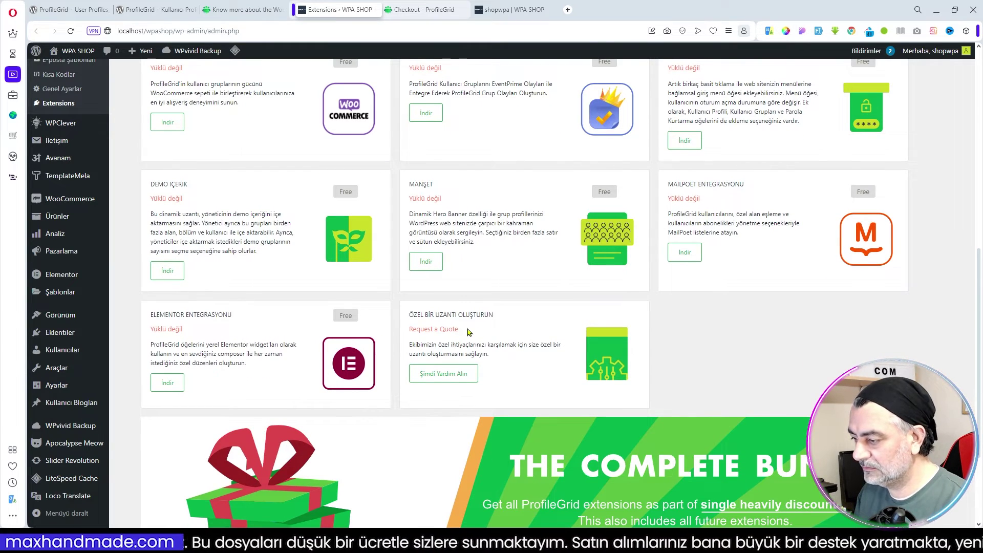
# Look through the rest of the free extensions, then filter the official extensions to Payments and review them
pyautogui.scroll(2, 490, 323)
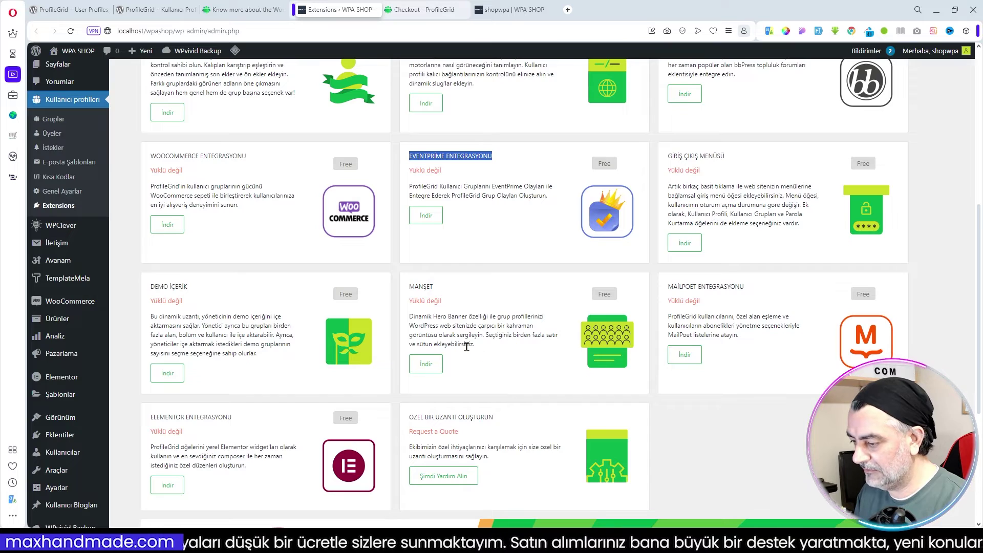
pyautogui.scroll(-6, 471, 353)
pyautogui.scroll(10, 541, 391)
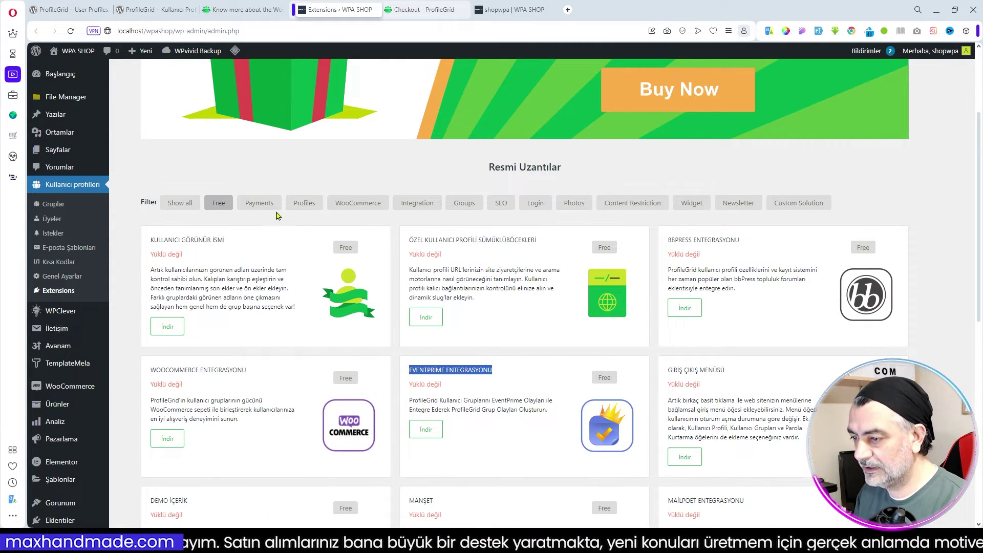
pyautogui.click(259, 204)
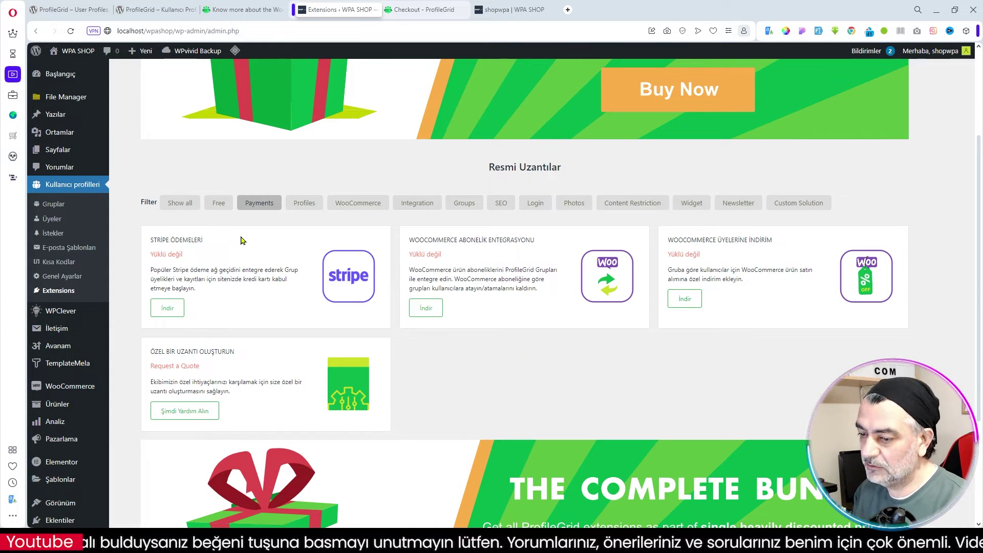
pyautogui.scroll(2, 253, 279)
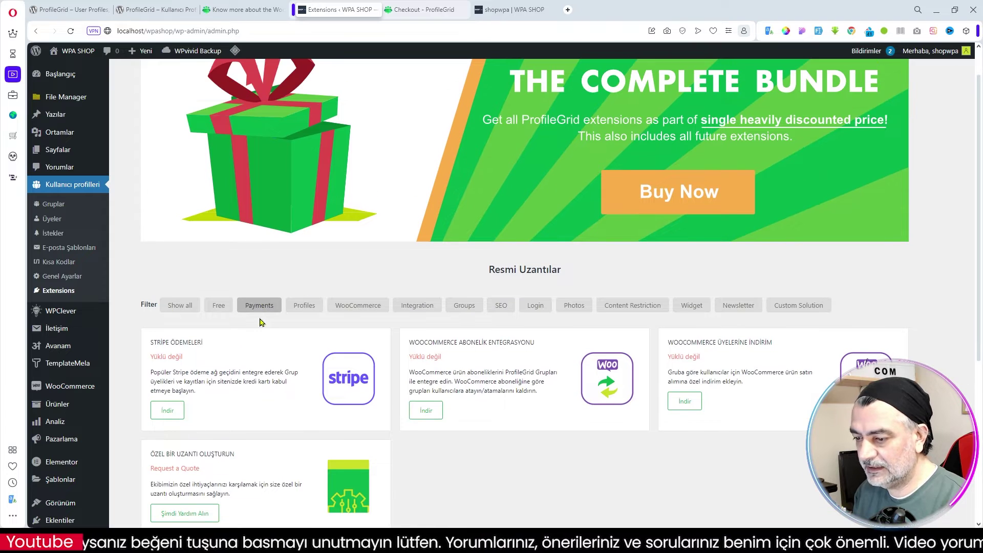
# Open ProfileGrid's Genel settings and review the theme, sorting and access options, highlighting the description of guest access to the dashboard login page
pyautogui.click(62, 279)
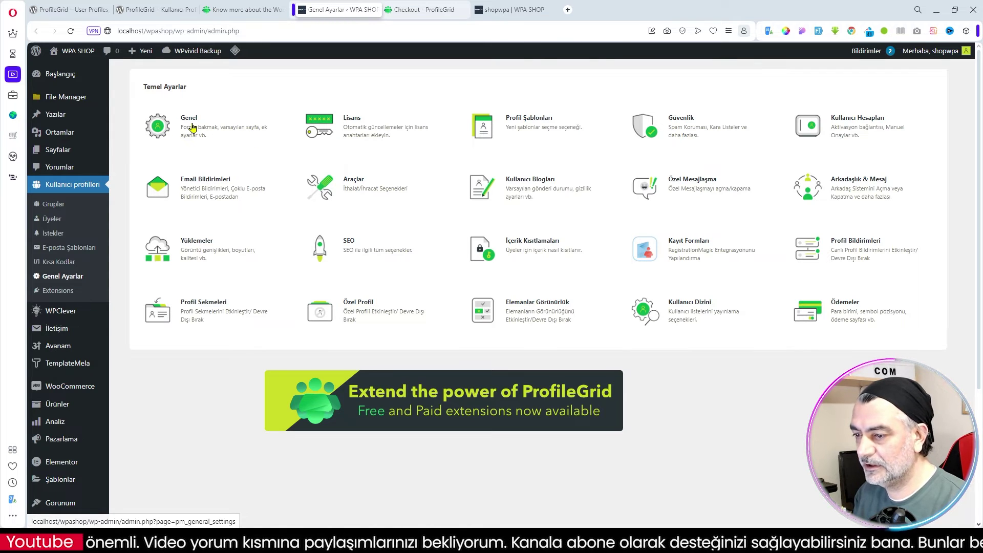
pyautogui.click(330, 182)
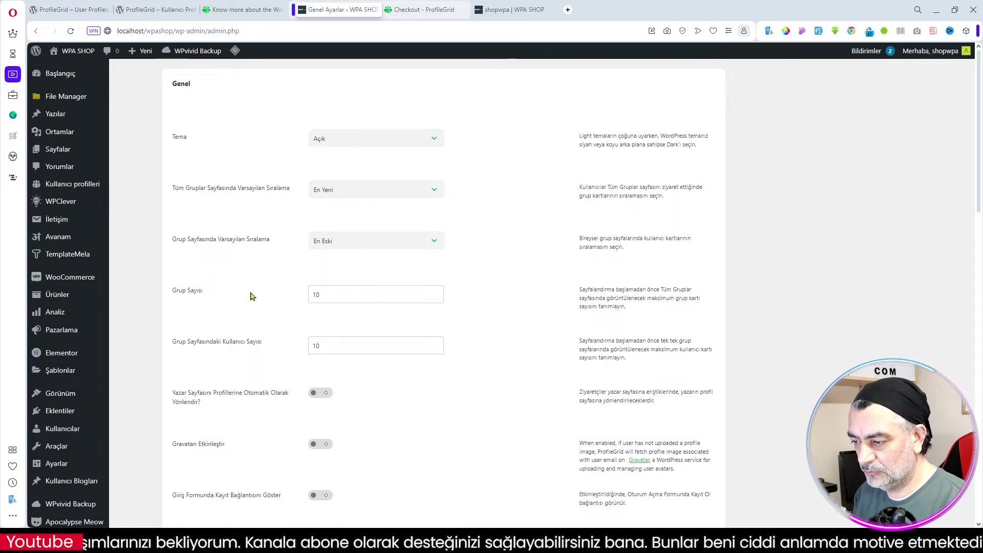
pyautogui.scroll(-1, 251, 296)
pyautogui.scroll(-2, 240, 295)
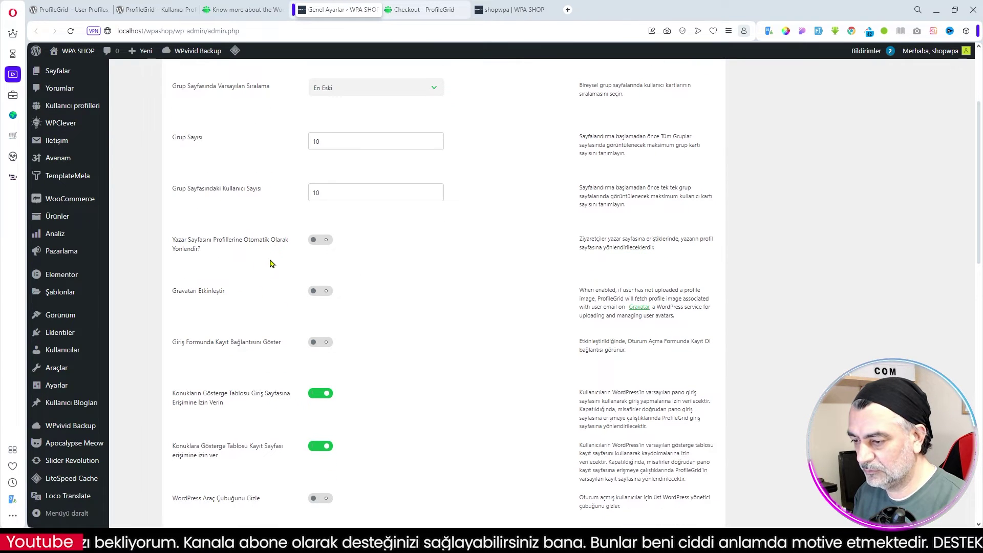
pyautogui.scroll(-2, 276, 270)
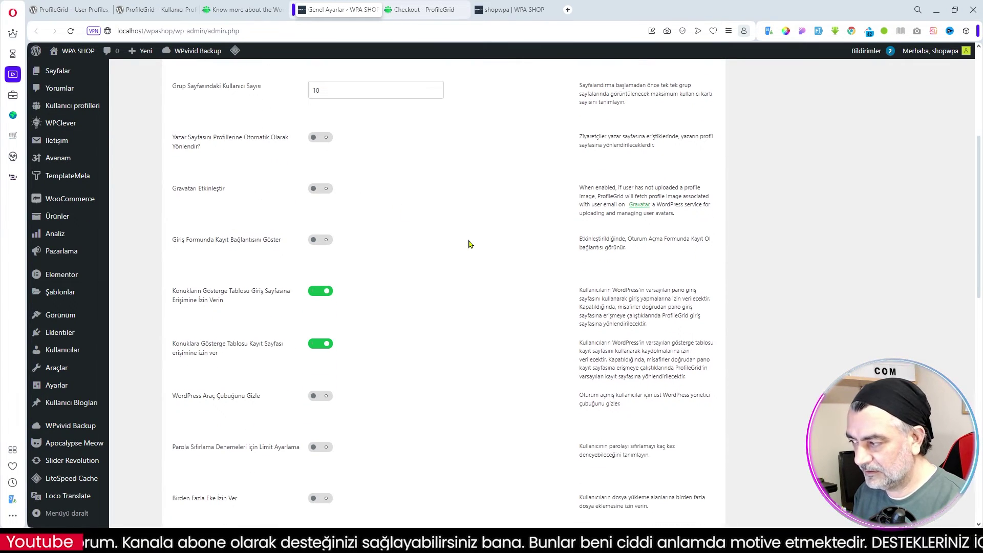
pyautogui.scroll(-2, 468, 243)
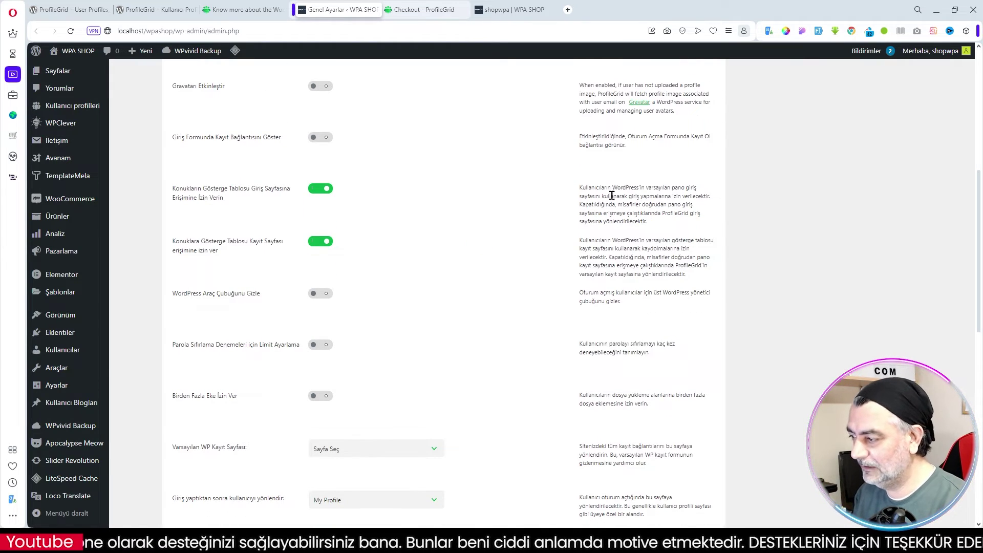
pyautogui.moveTo(579, 187); pyautogui.dragTo(660, 229)
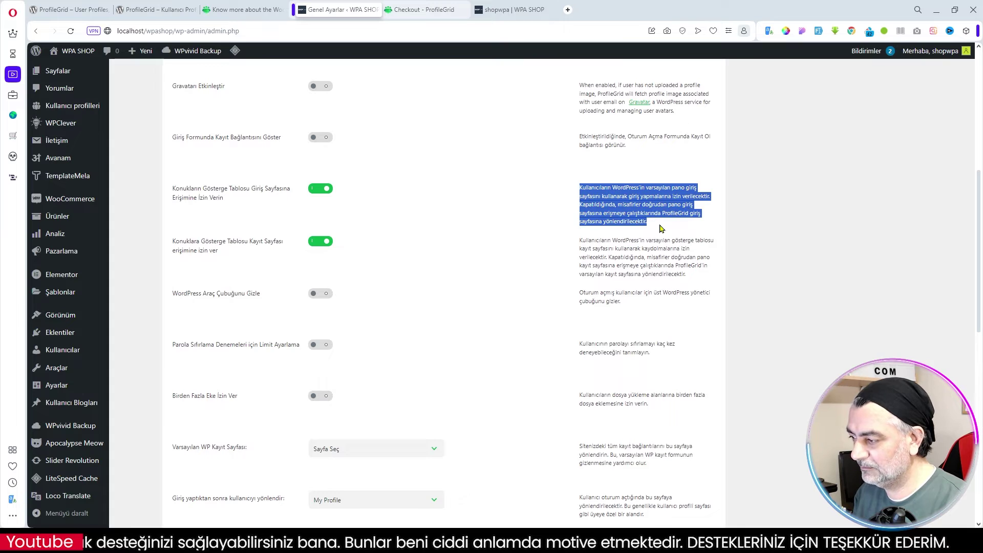
pyautogui.scroll(-2, 544, 296)
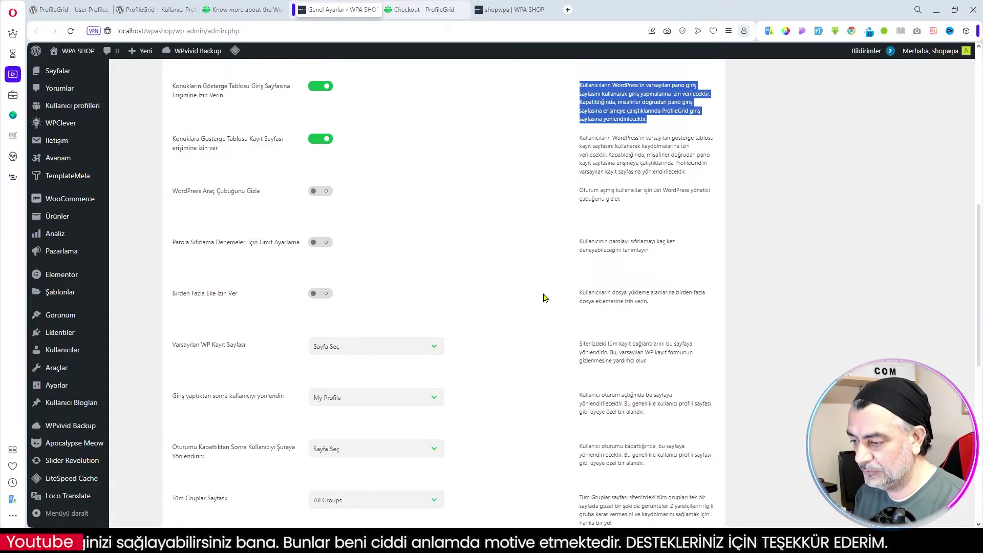
# Review the redirect, page assignment and date format options in the Genel settings, then leave without saving
pyautogui.scroll(-4, 544, 297)
pyautogui.scroll(-3, 226, 233)
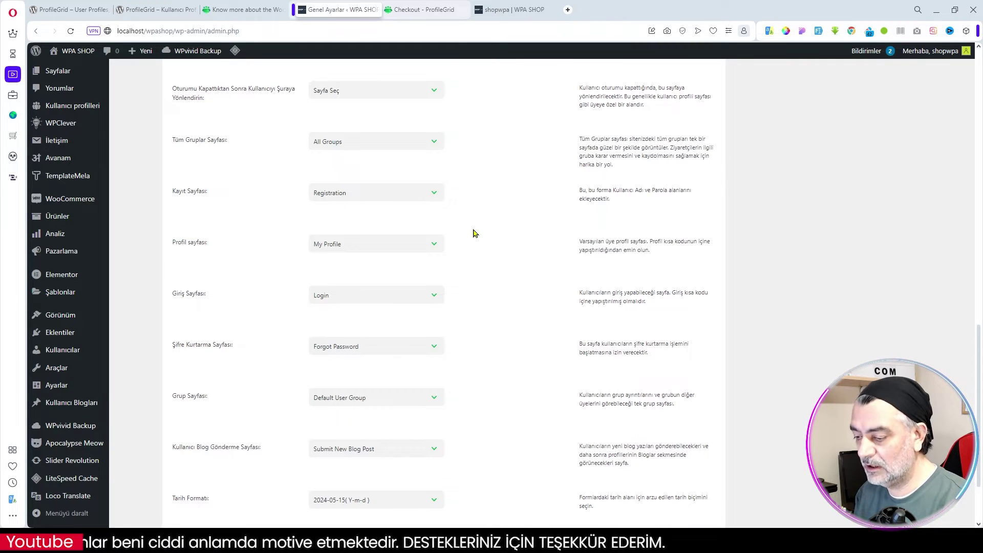
pyautogui.scroll(-2, 474, 233)
pyautogui.scroll(2, 287, 210)
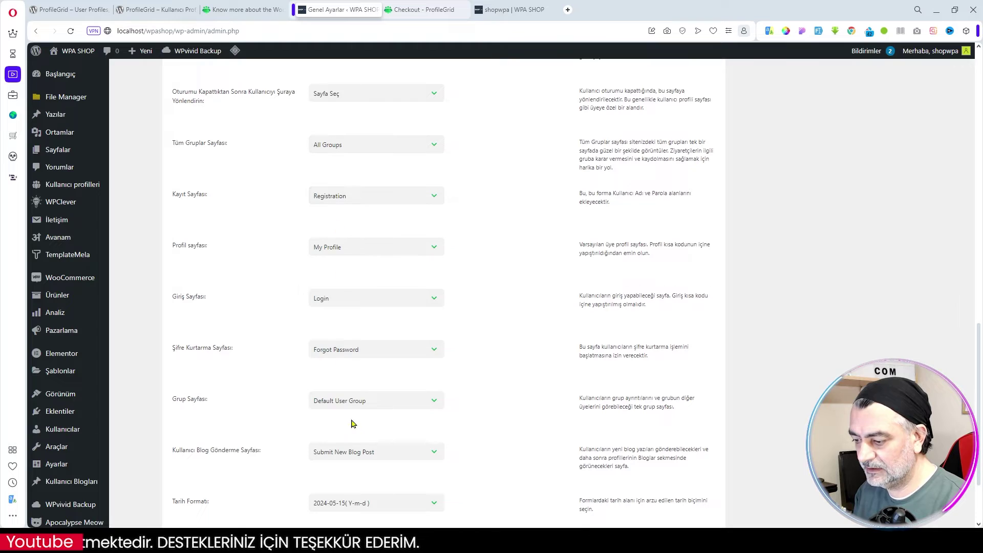
pyautogui.scroll(20, 516, 231)
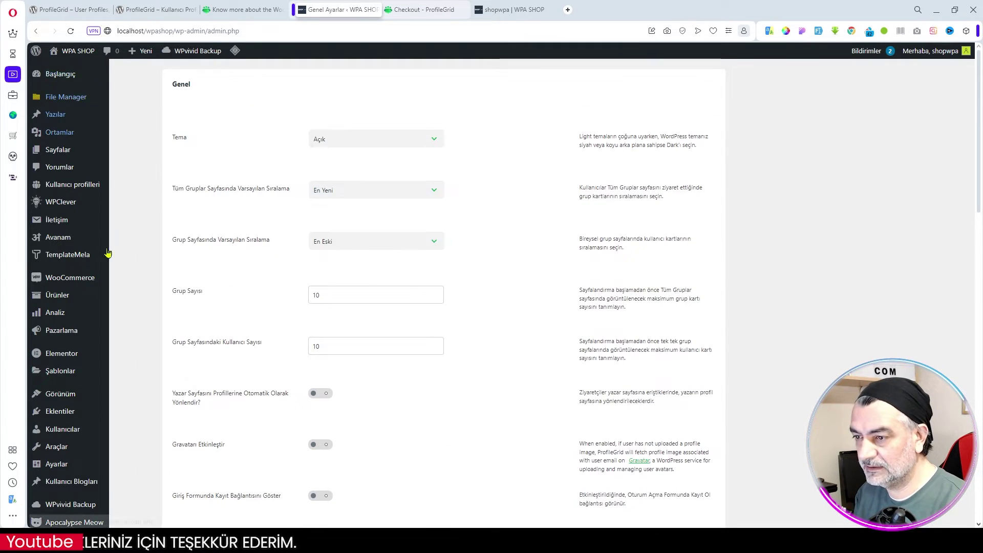
pyautogui.scroll(-3, 224, 275)
pyautogui.scroll(-12, 224, 275)
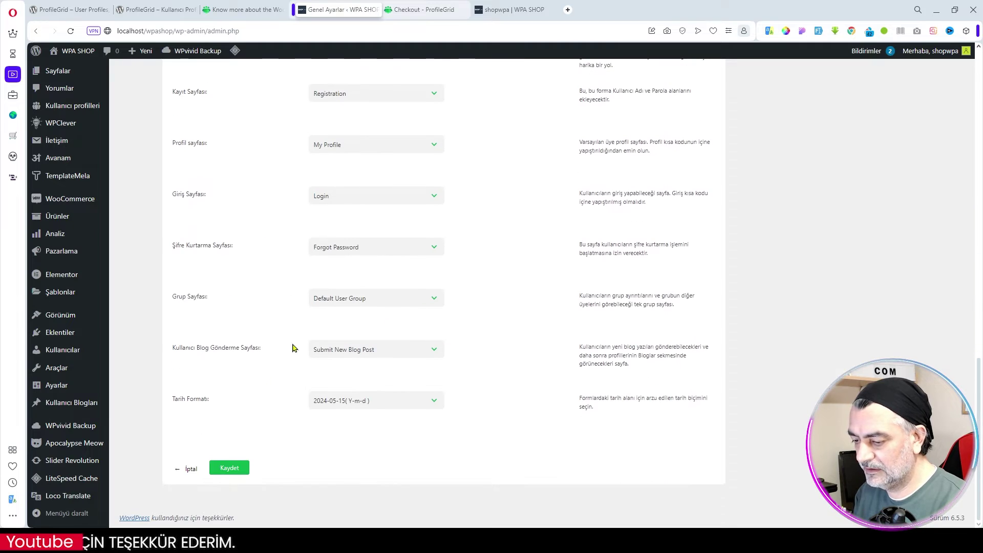
pyautogui.click(190, 469)
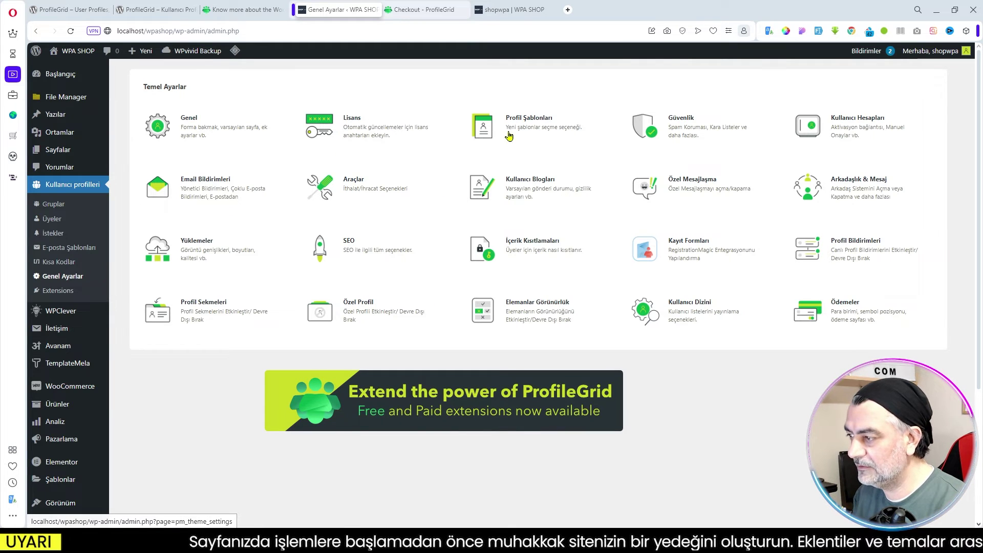
# Open the Profil Şablonları settings and compare the available profile layouts
pyautogui.click(507, 9)
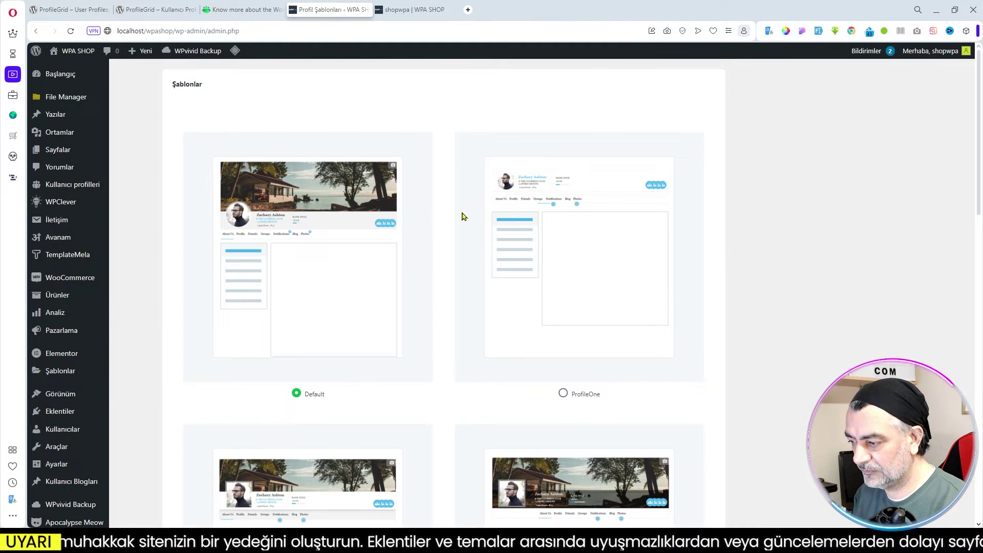
pyautogui.scroll(-2, 394, 241)
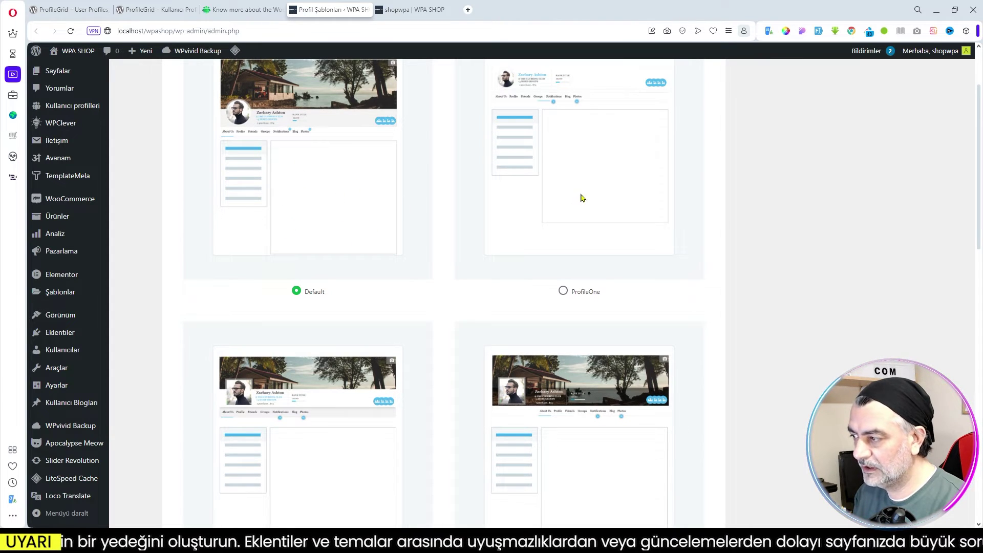
pyautogui.scroll(1, 583, 200)
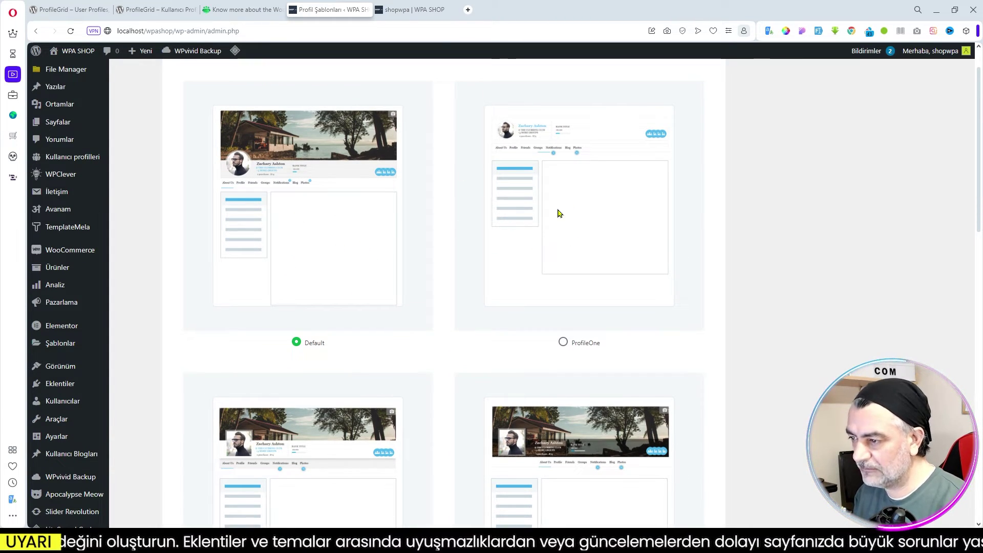
pyautogui.scroll(-1, 564, 218)
pyautogui.scroll(-5, 475, 281)
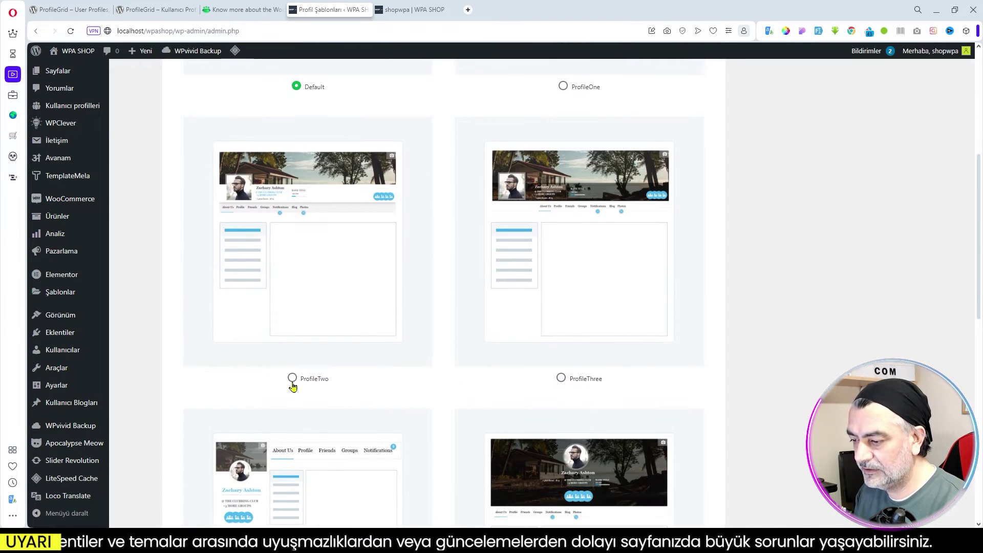
# Select the ProfileTwo profile template, look over the remaining layouts, and save the template settings
pyautogui.click(290, 381)
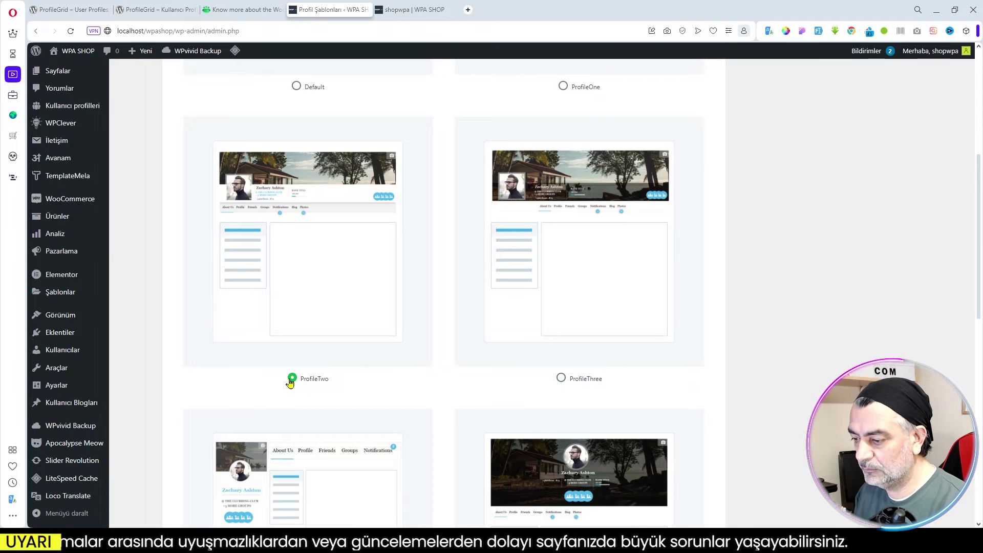
pyautogui.scroll(2, 361, 390)
pyautogui.scroll(-4, 594, 369)
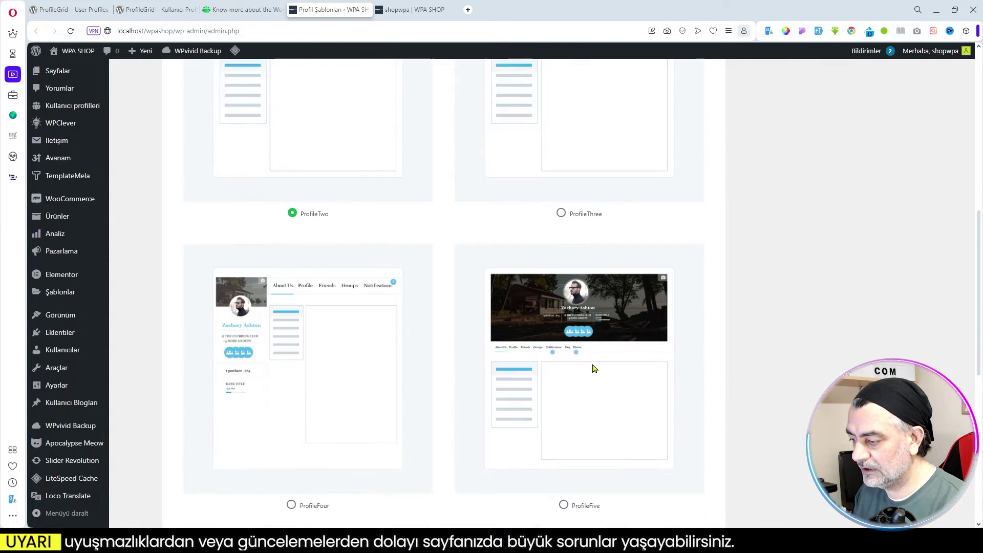
pyautogui.scroll(-3, 594, 368)
pyautogui.scroll(-6, 512, 321)
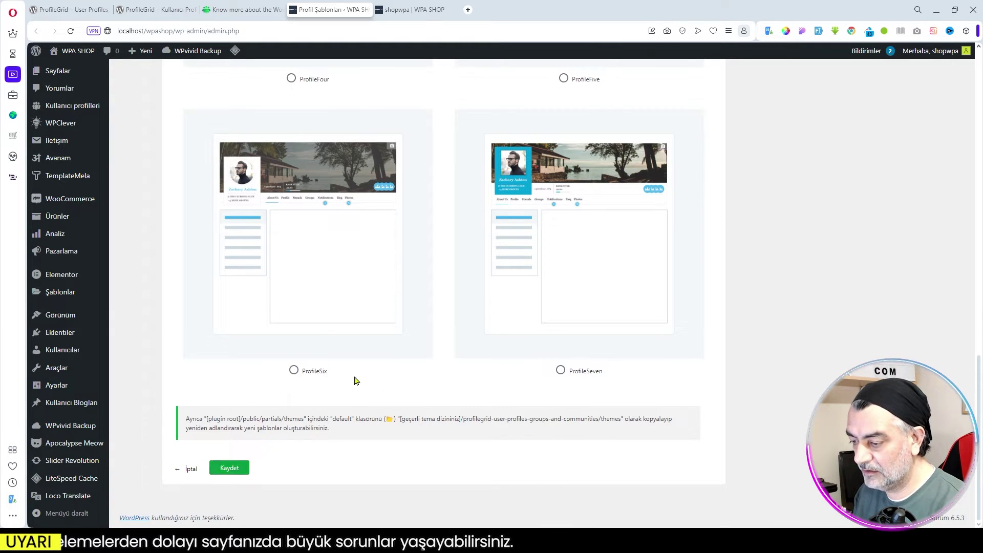
pyautogui.click(229, 468)
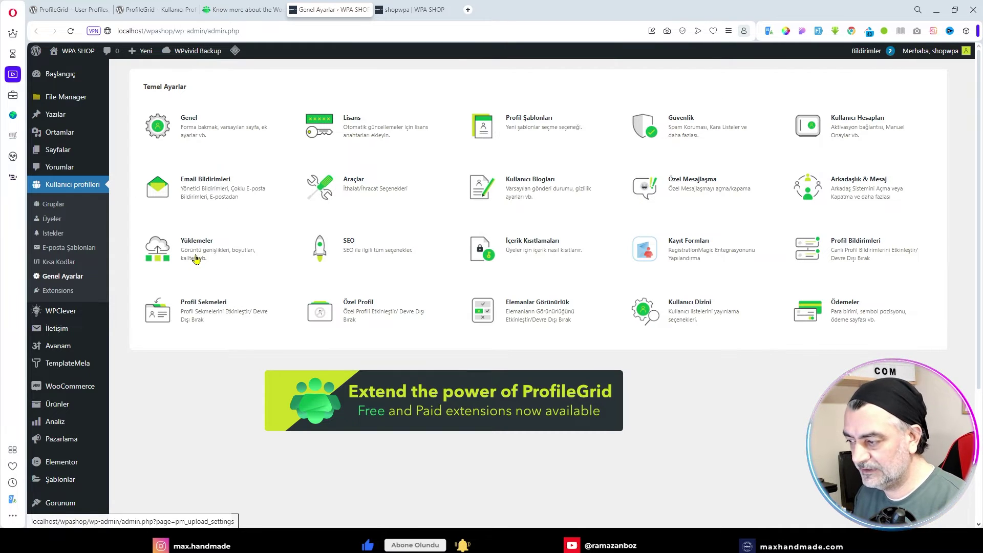
# Review the İçerik Kısıtlamaları settings page, then start a new post and find its ProfileGrid access setting
pyautogui.click(517, 256)
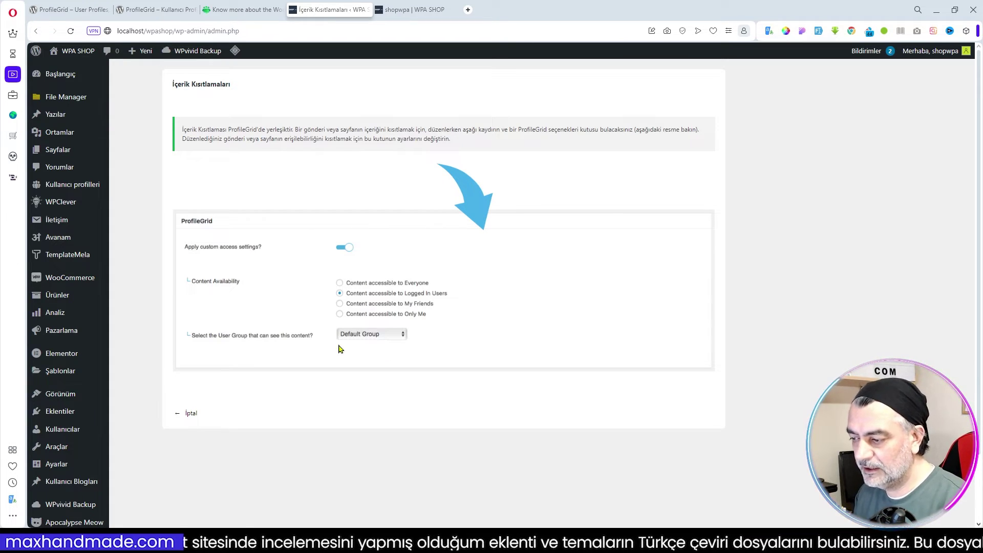
pyautogui.moveTo(57, 115)
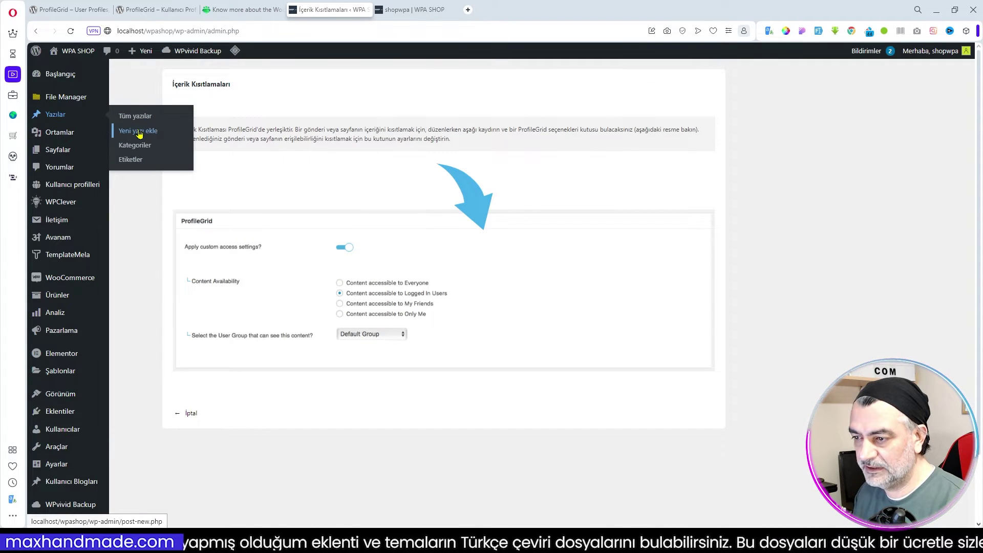
pyautogui.click(139, 132)
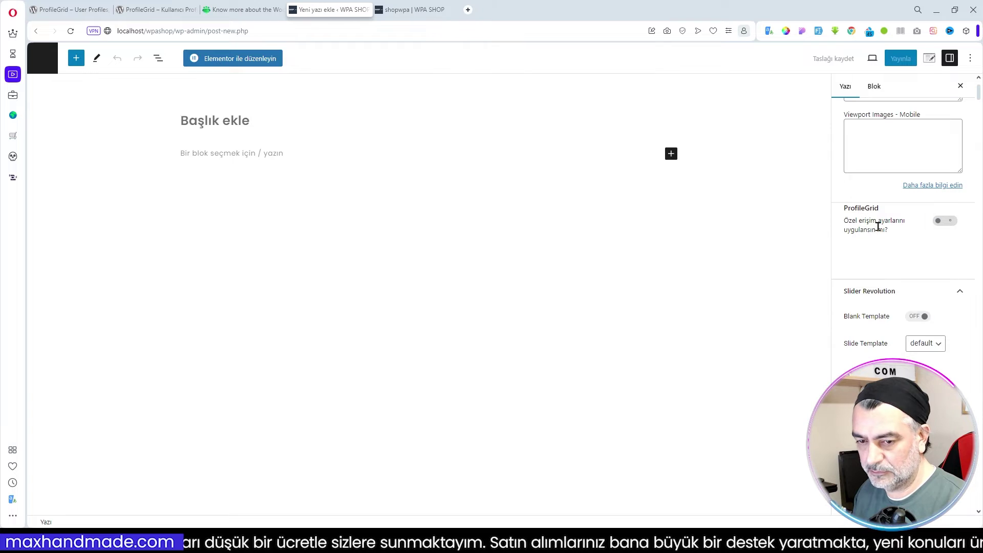
pyautogui.scroll(-3, 878, 226)
pyautogui.scroll(3, 879, 227)
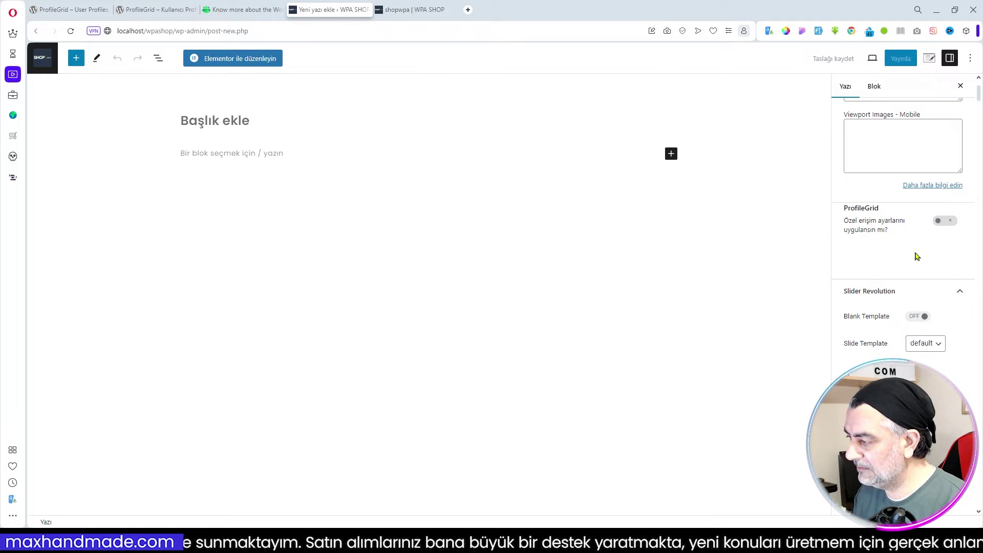
# Turn on ProfileGrid's custom access settings for the new post, examine the content availability options, and leave the post unsaved
pyautogui.click(951, 222)
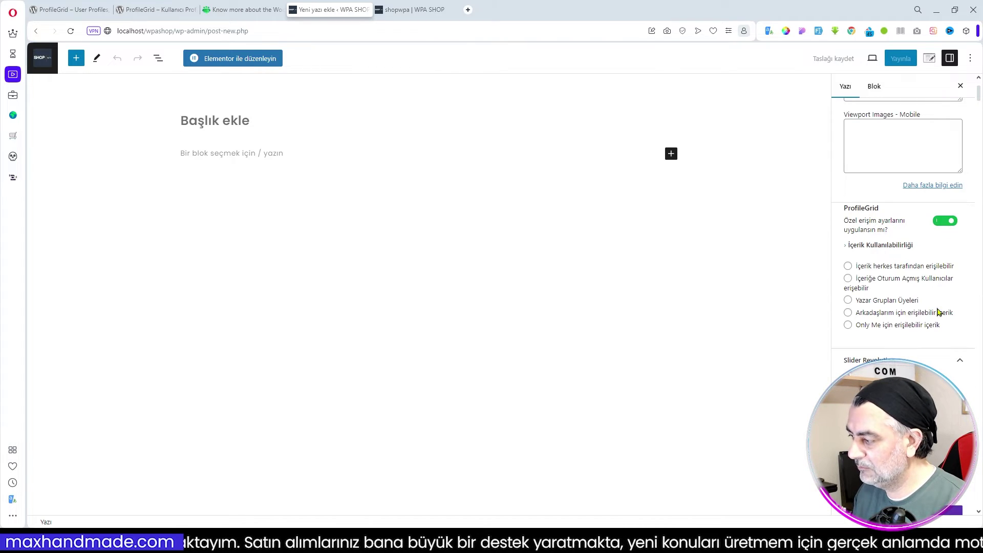
pyautogui.scroll(-1, 871, 256)
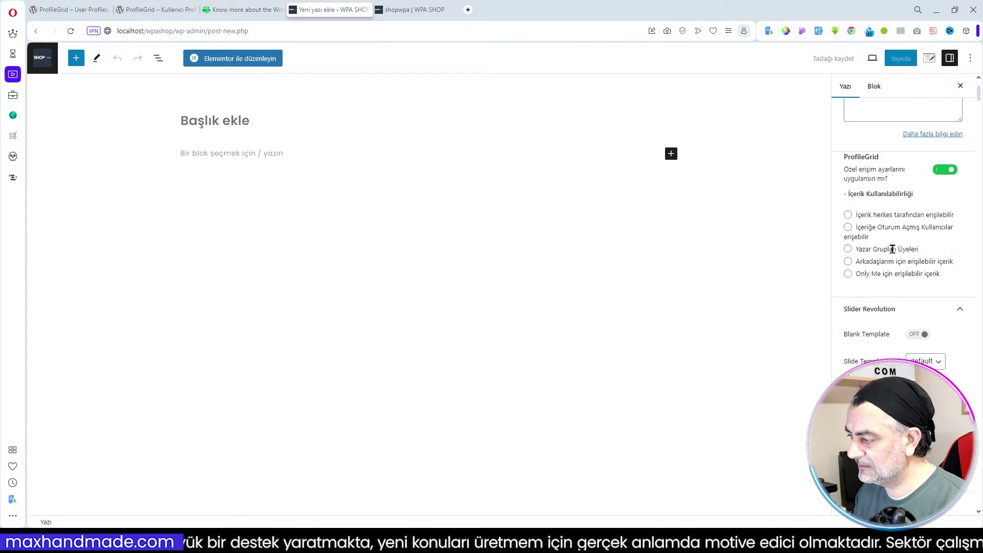
pyautogui.click(42, 58)
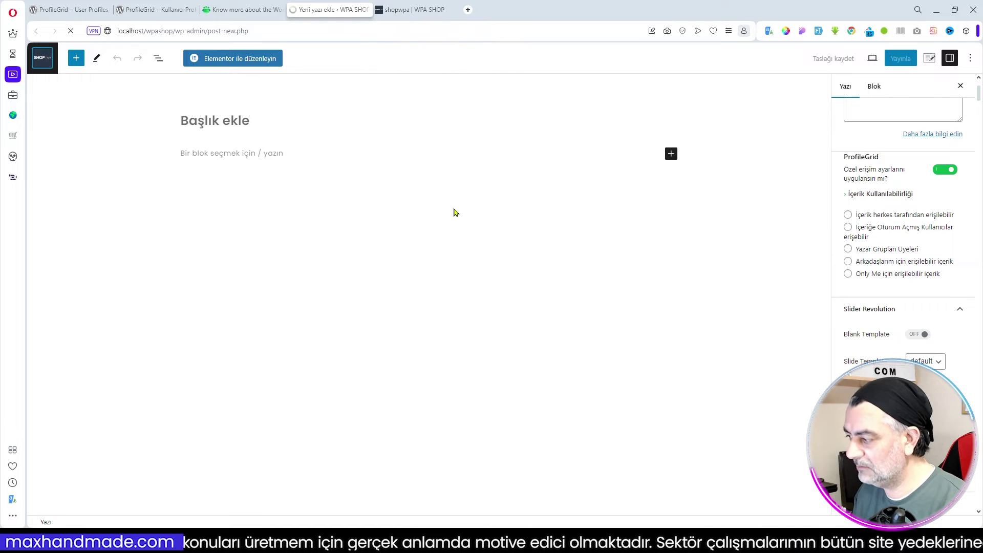
# Open the Profil Sekmeleri settings from ProfileGrid's Genel Ayarlar, then switch to the storefront profile page to view its tabs
pyautogui.moveTo(55, 254)
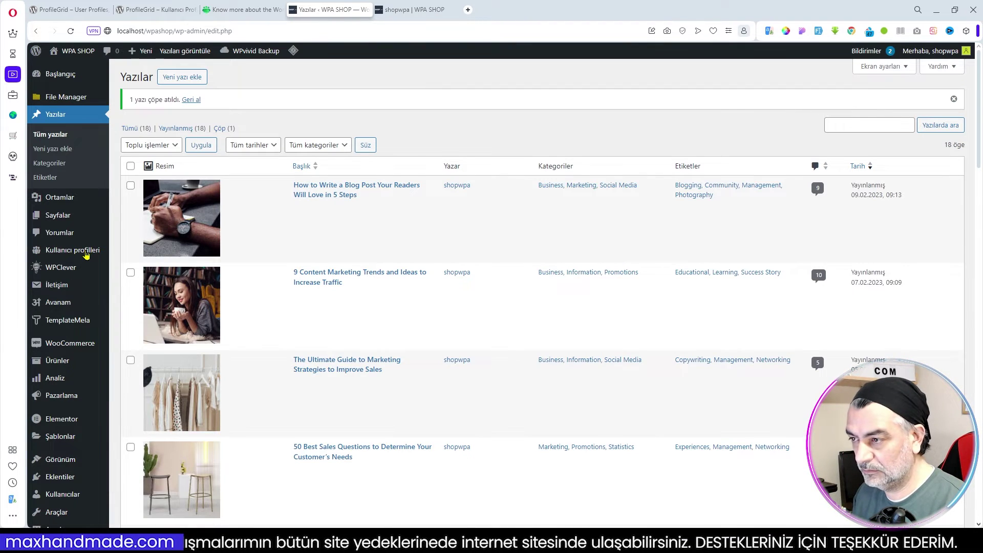
pyautogui.click(148, 324)
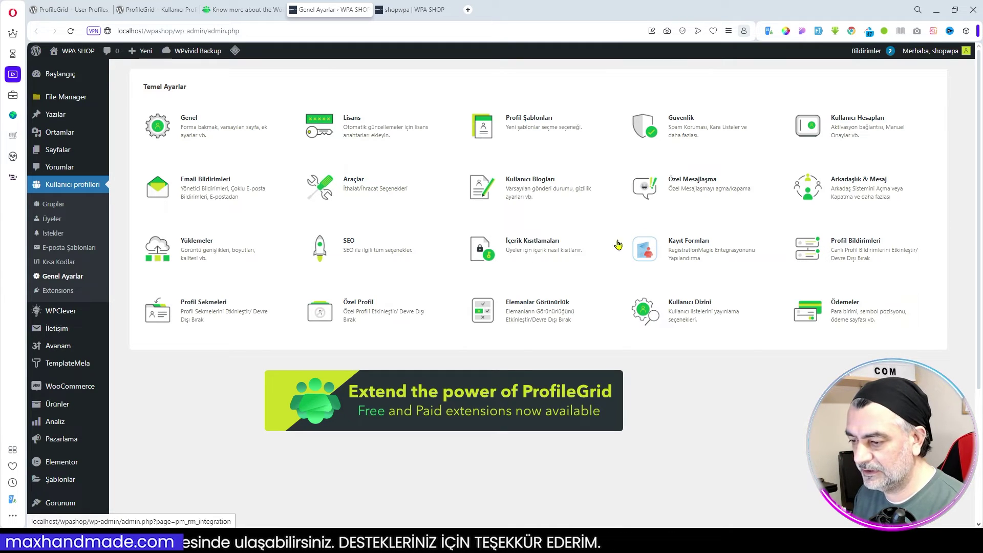
pyautogui.click(196, 316)
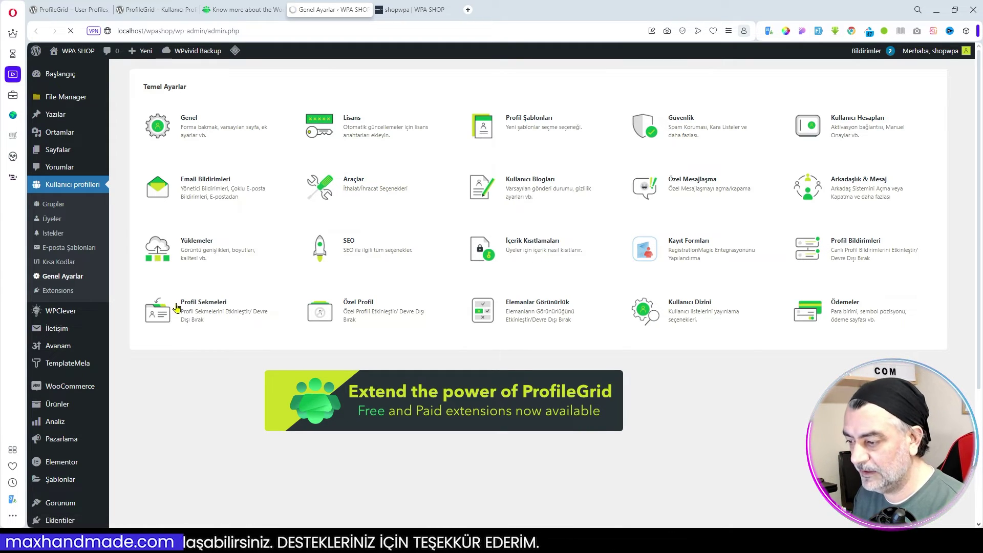
pyautogui.hotkey('ctrl', 'Tab')
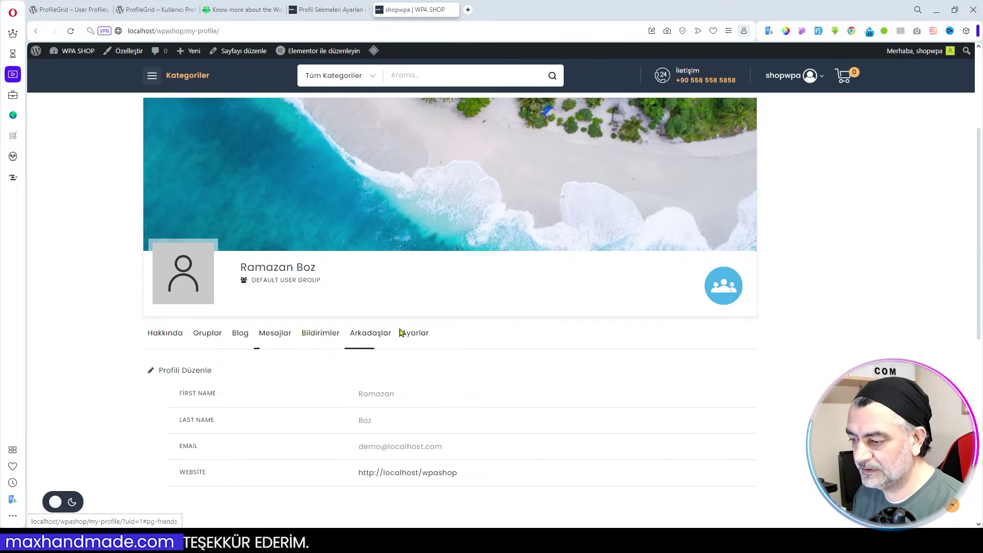
# Inspect the Arkadaşlar entry in the Profil Sekmeleri settings, then review and save the Ödemeler settings
pyautogui.hotkey('ctrl', 'shift', 'Tab')
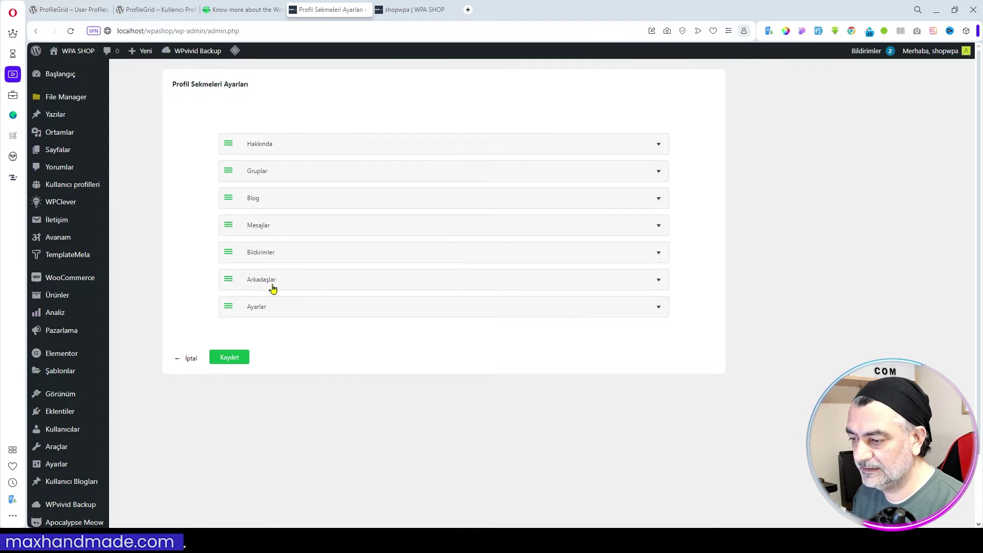
pyautogui.click(319, 277)
pyautogui.moveTo(316, 278); pyautogui.dragTo(237, 289)
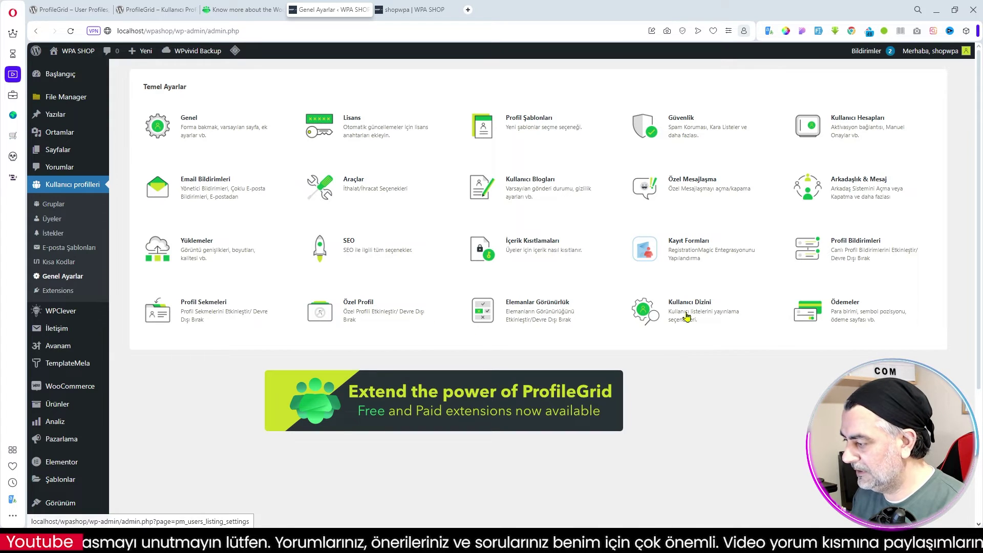
pyautogui.click(842, 315)
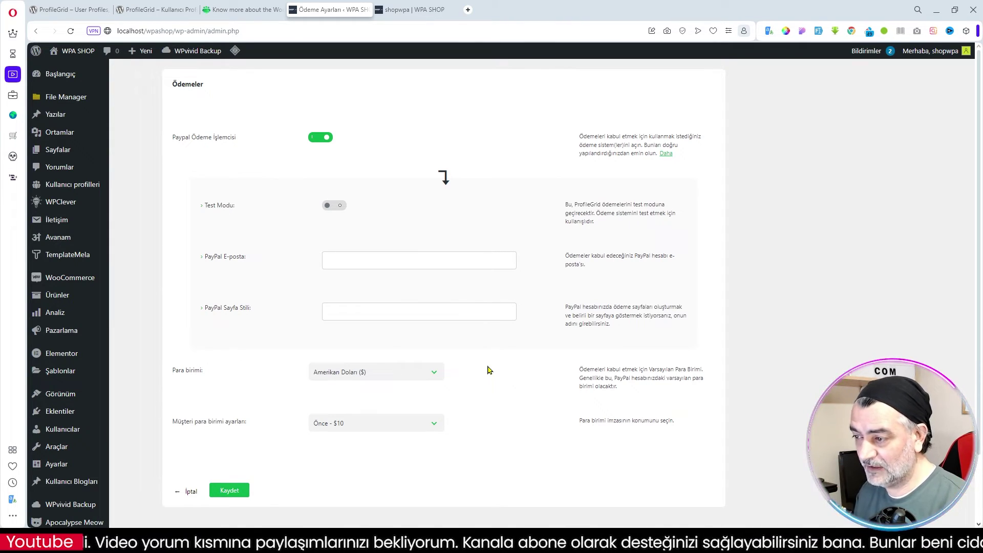
pyautogui.click(221, 490)
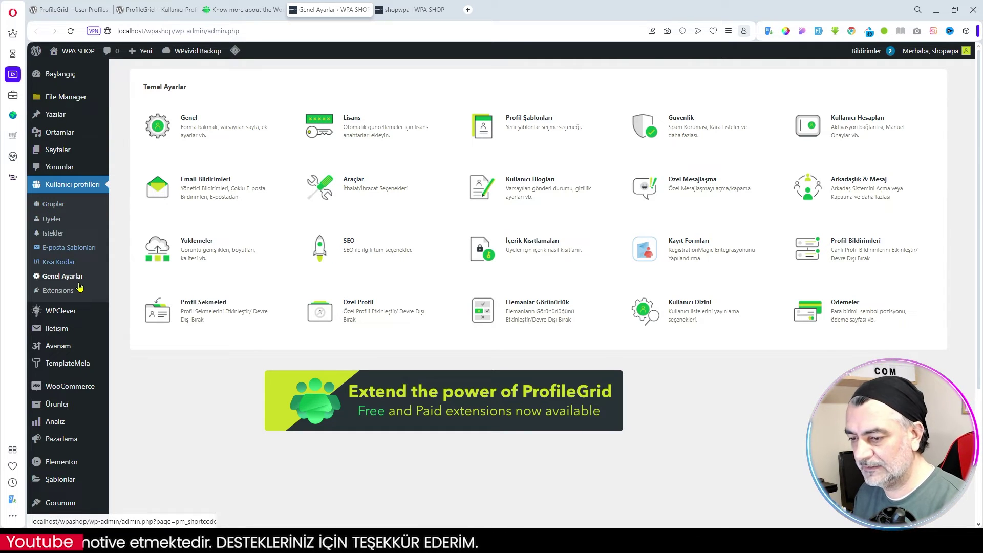
pyautogui.click(48, 209)
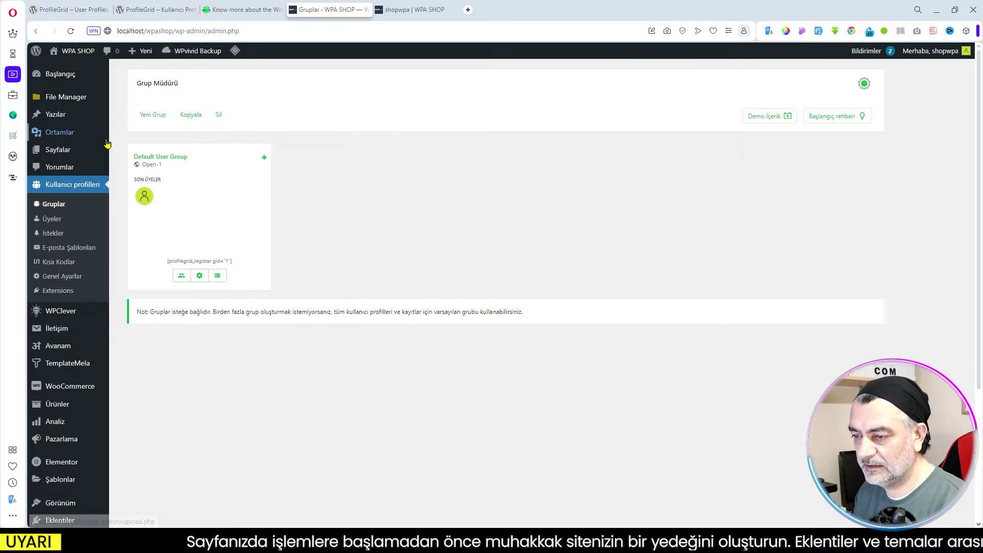
pyautogui.click(217, 277)
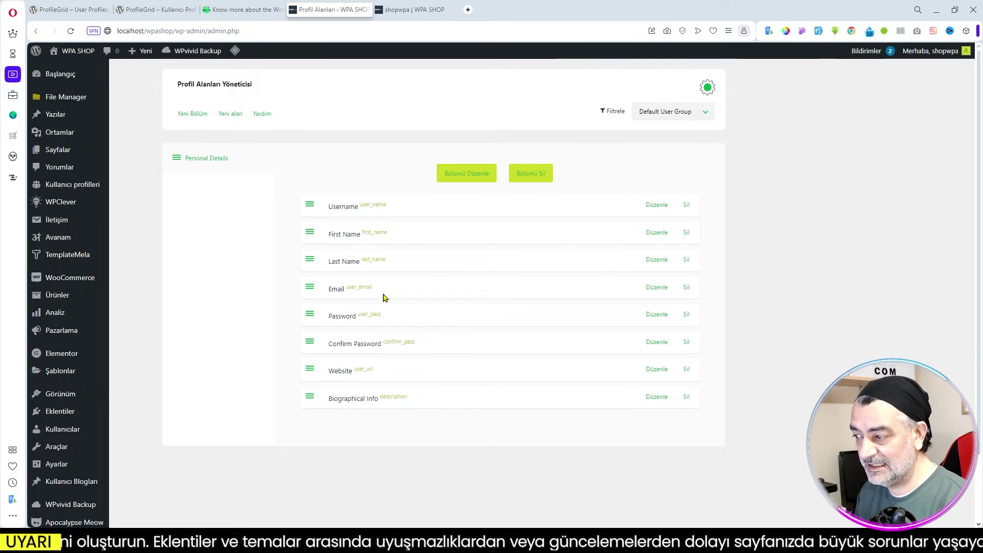
pyautogui.click(463, 177)
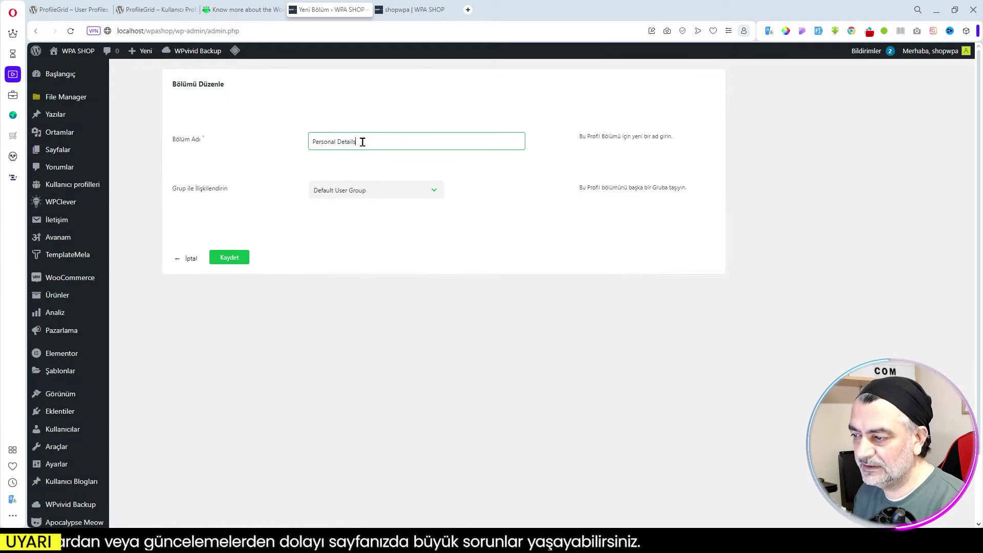
pyautogui.moveTo(363, 141); pyautogui.dragTo(264, 147)
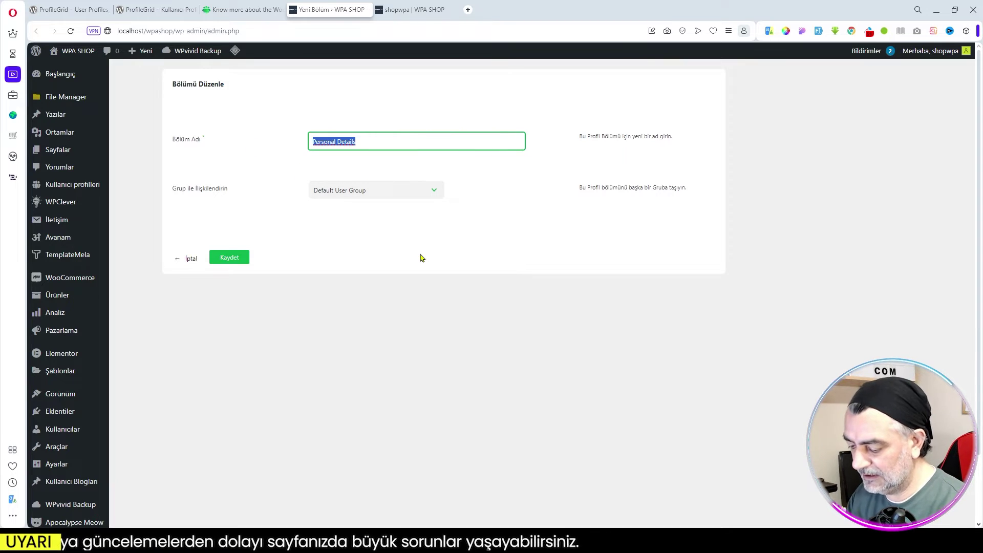
pyautogui.write('Kişisel Bilgiler')
pyautogui.press('Return')
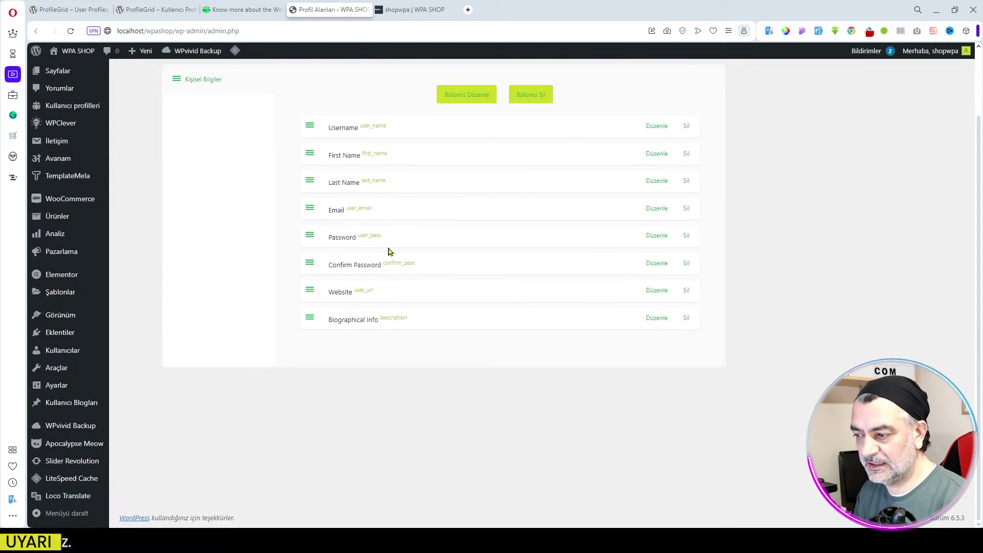
pyautogui.scroll(2, 402, 250)
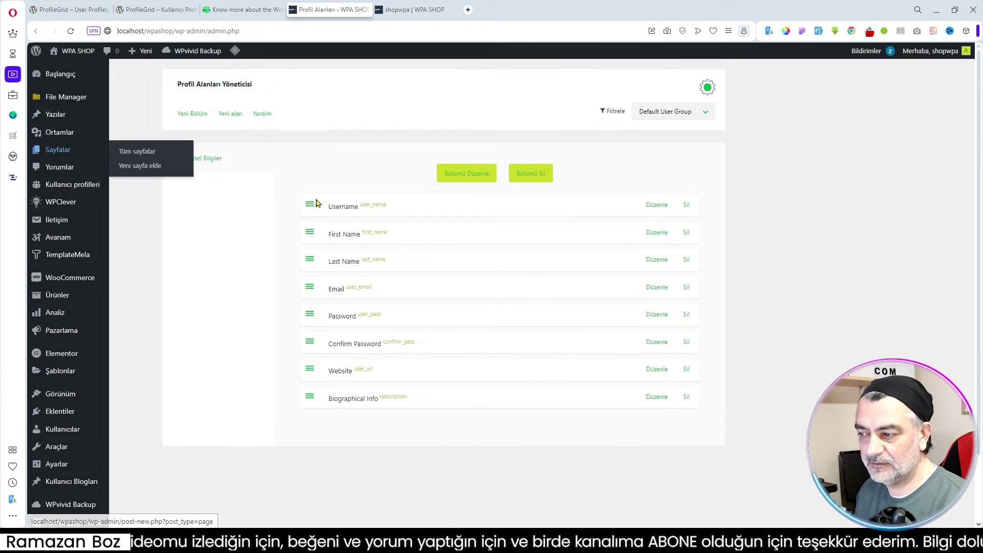
# View the Default User Group page on the storefront through the ProfileGrid site menu
pyautogui.hotkey('ctrl', 'Tab')
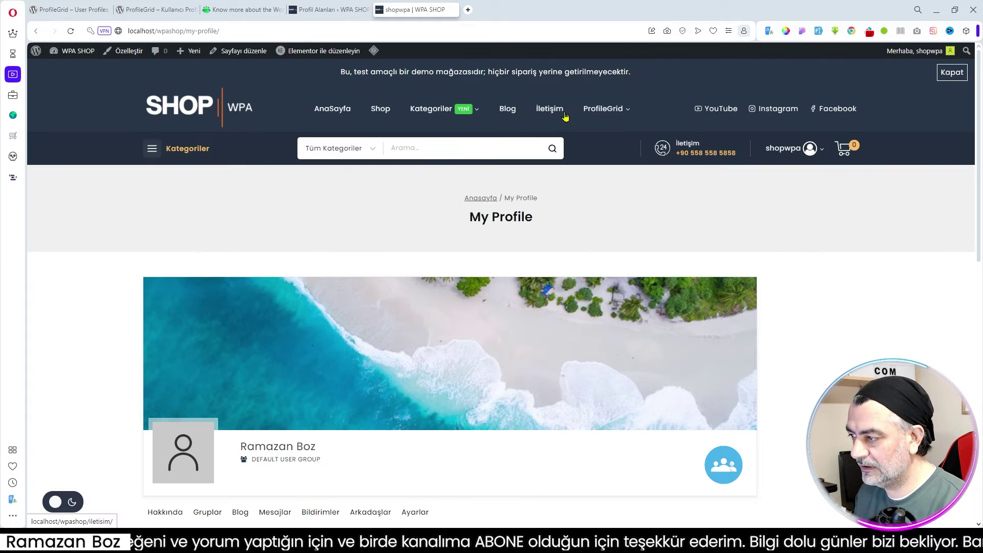
pyautogui.moveTo(618, 114)
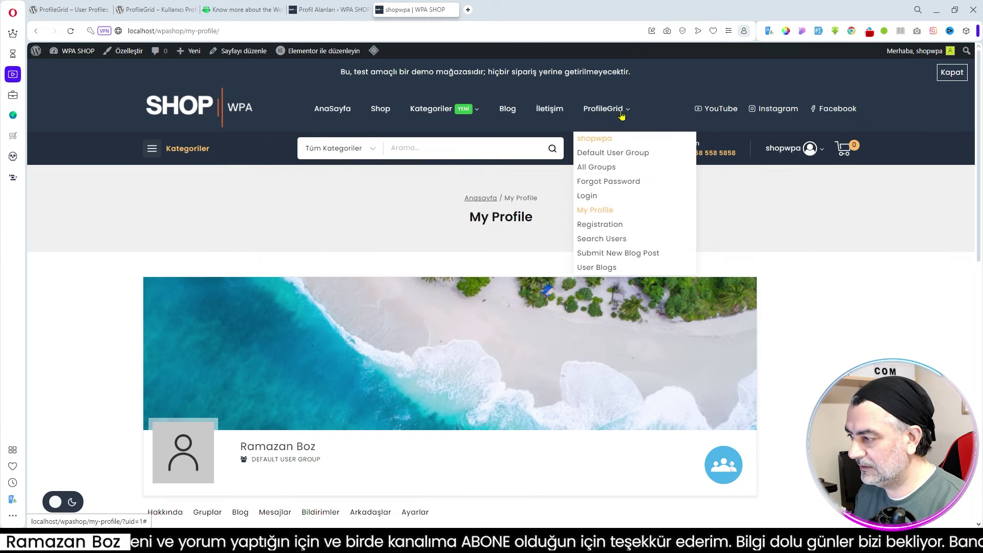
pyautogui.click(614, 154)
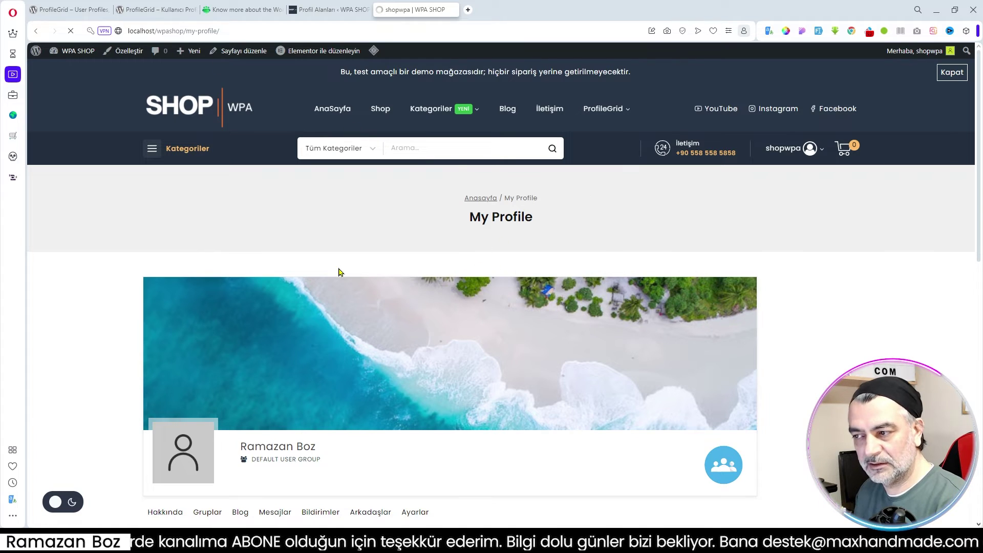
pyautogui.scroll(-2, 486, 287)
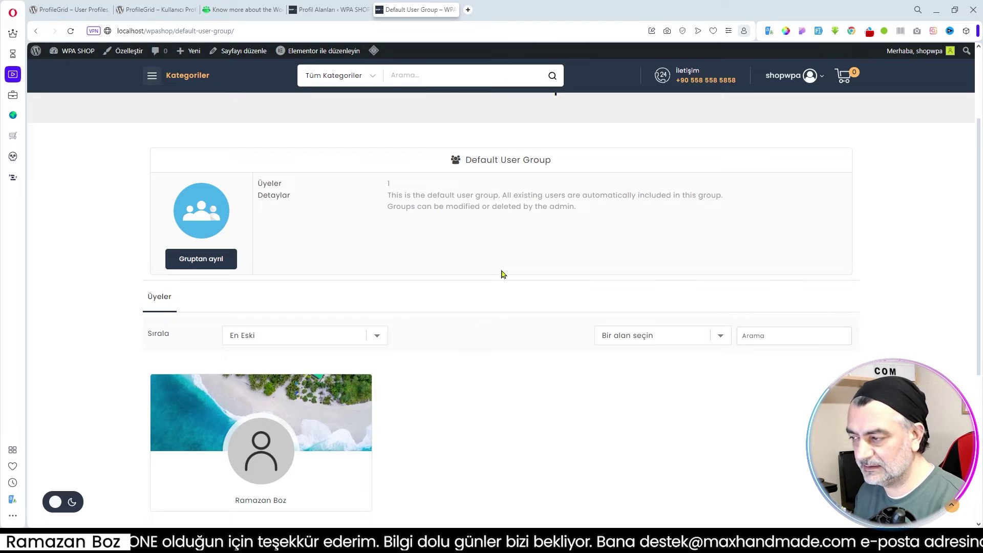
pyautogui.scroll(3, 500, 275)
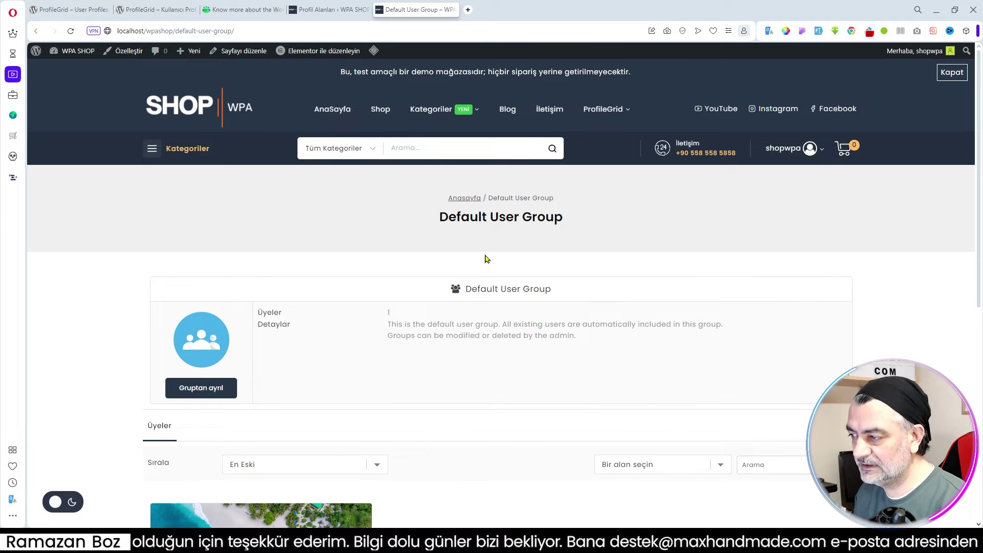
# Return to the Profil Alanları Yöneticisi, add a new profile section named Hoby, and open it
pyautogui.click(330, 9)
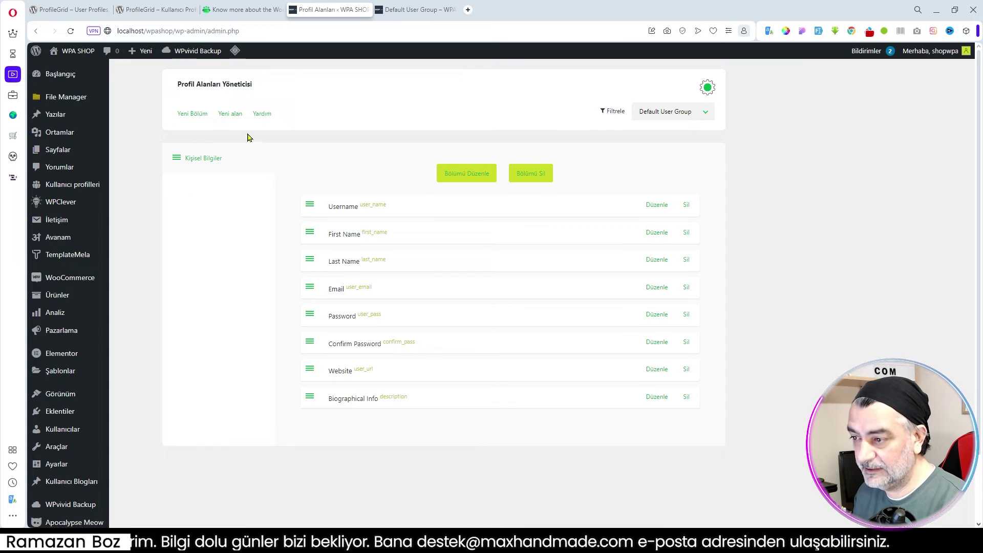
pyautogui.click(195, 114)
pyautogui.click(448, 113)
pyautogui.write('Hoby')
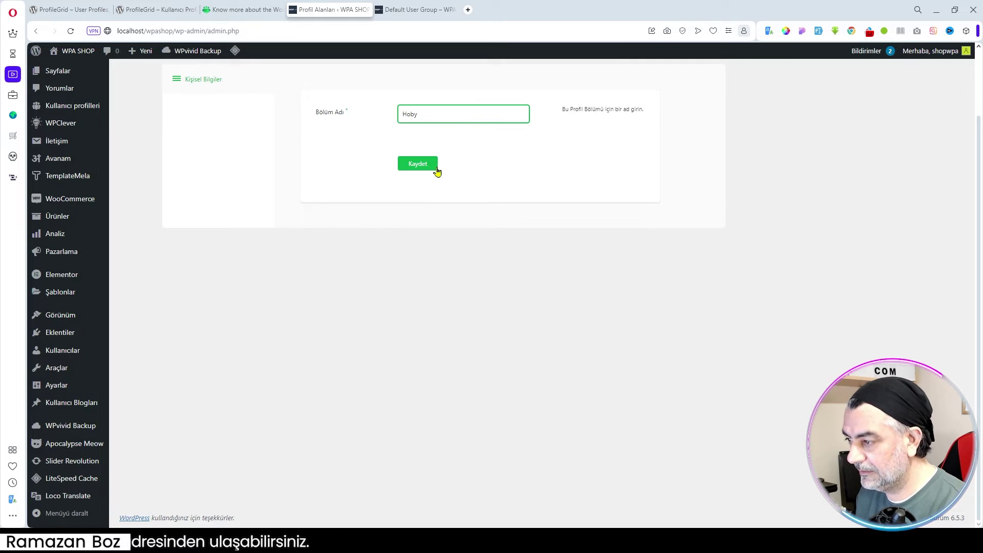
pyautogui.click(422, 165)
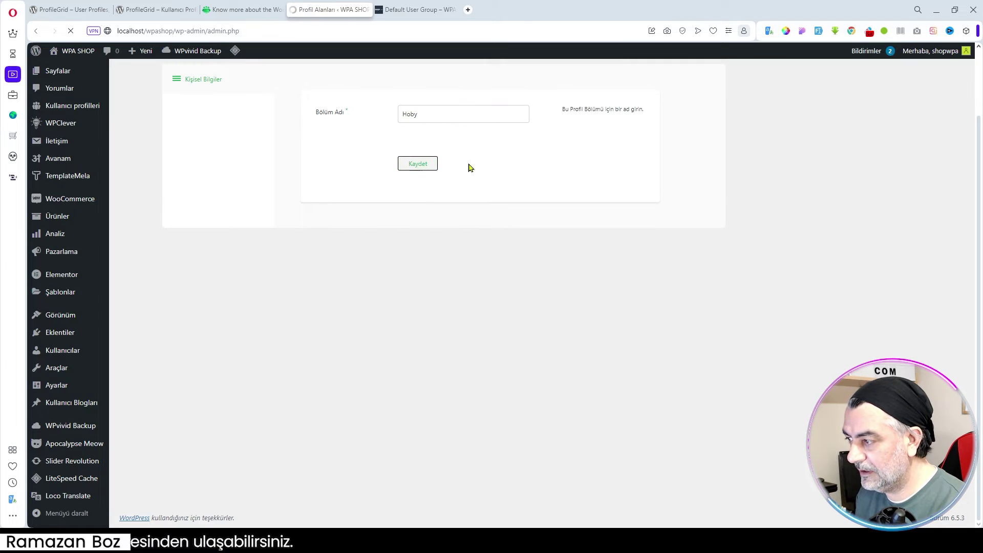
pyautogui.click(200, 193)
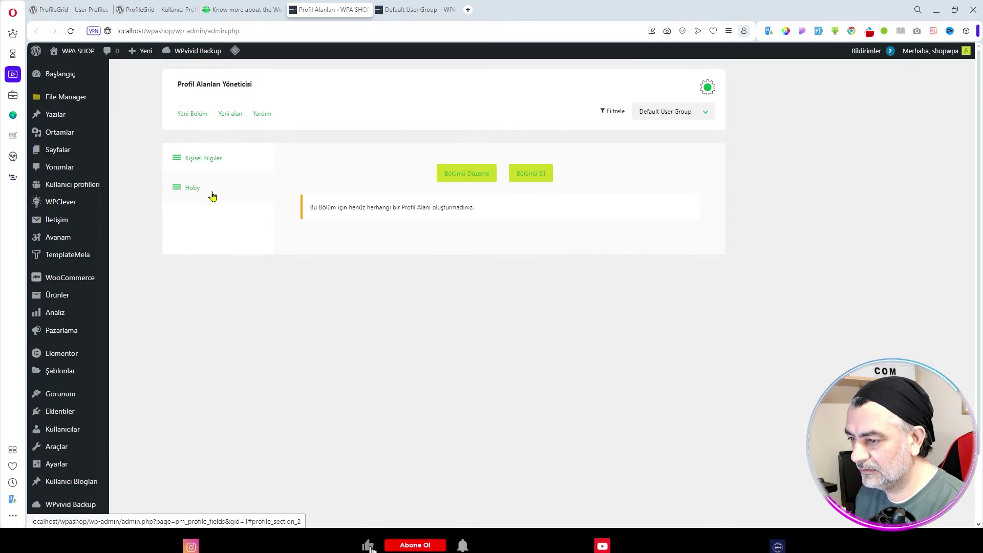
# Create a new profile field of type Ülke and name it İkamet
pyautogui.click(229, 114)
pyautogui.scroll(-5, 474, 281)
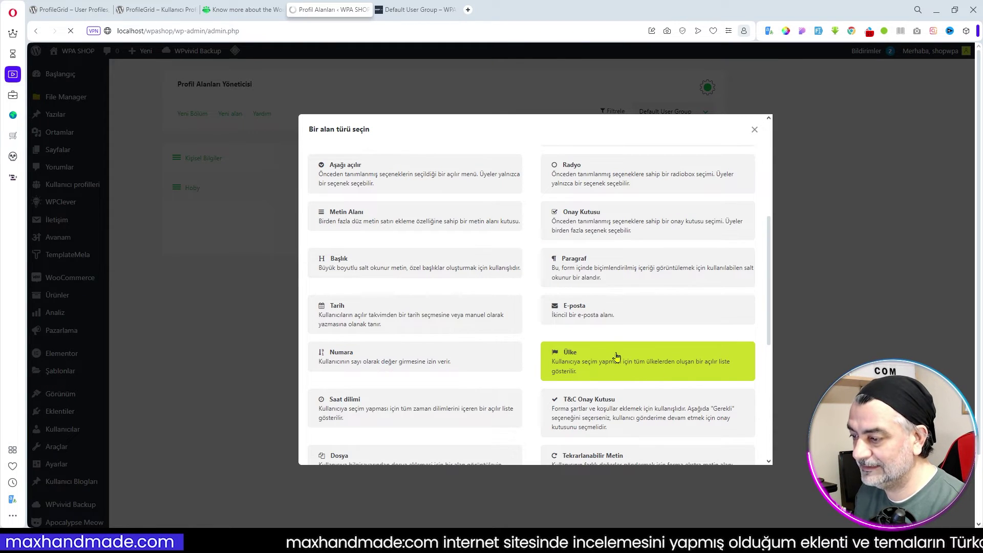
pyautogui.click(666, 365)
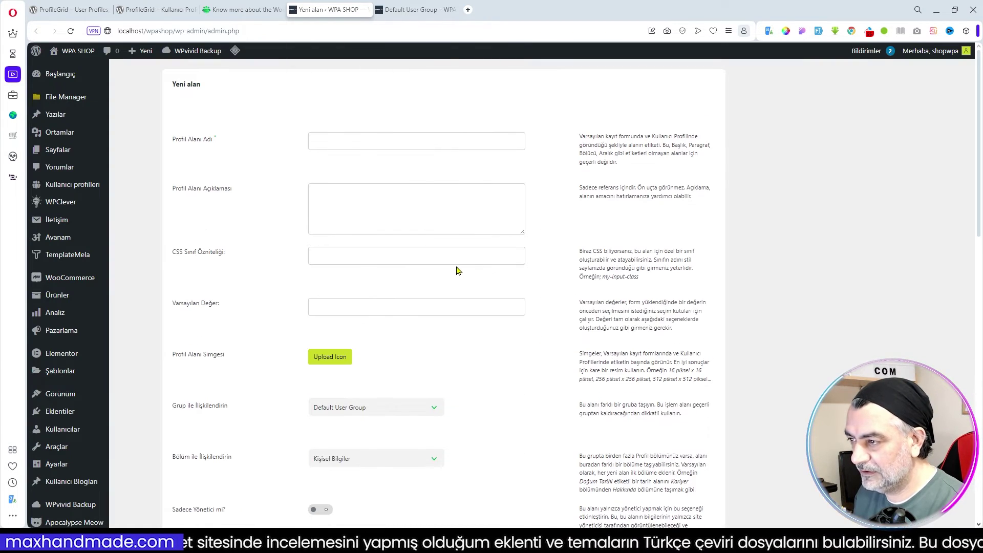
pyautogui.scroll(-4, 437, 264)
pyautogui.scroll(4, 446, 300)
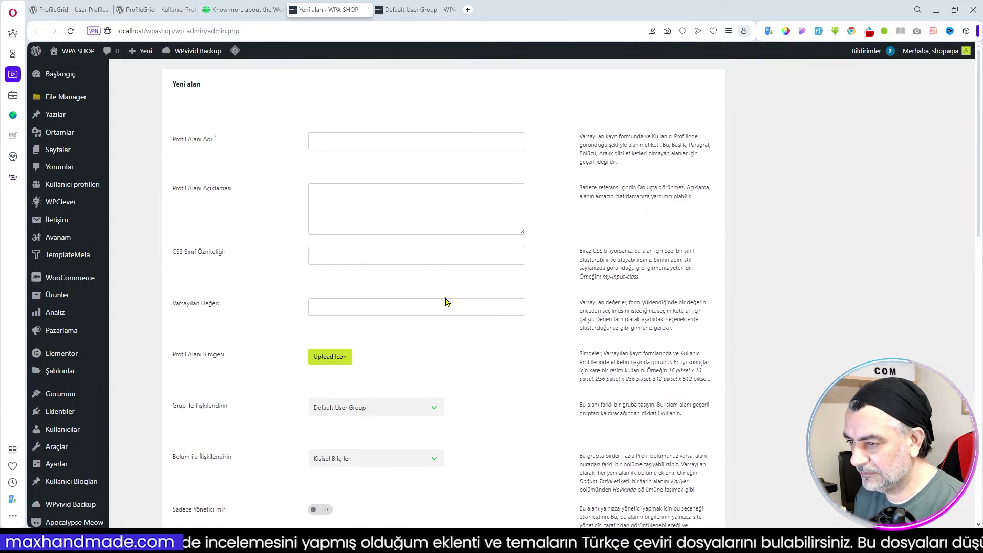
pyautogui.click(371, 146)
pyautogui.write('İkamet')
pyautogui.click(340, 198)
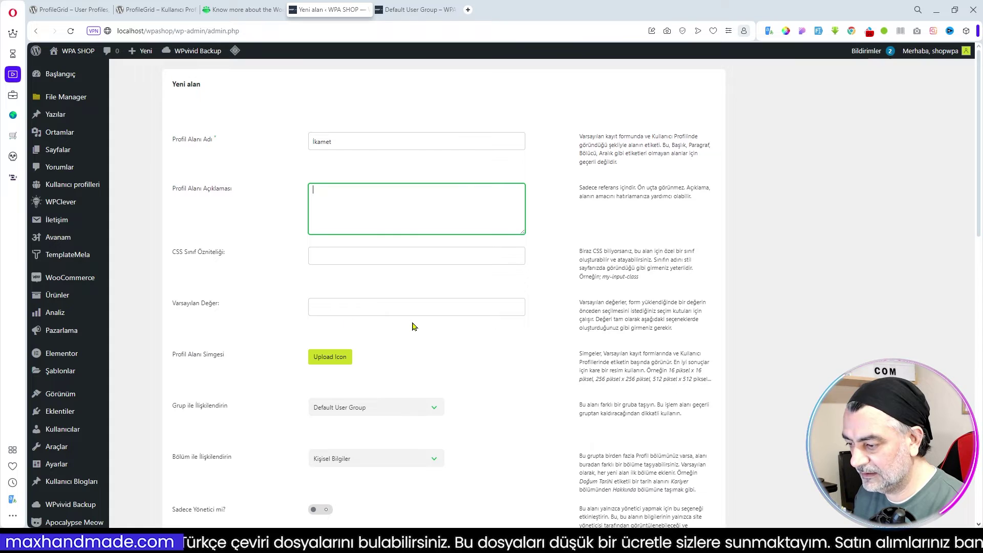
# Associate the new İkamet field with the Hoby section
pyautogui.scroll(-2, 413, 325)
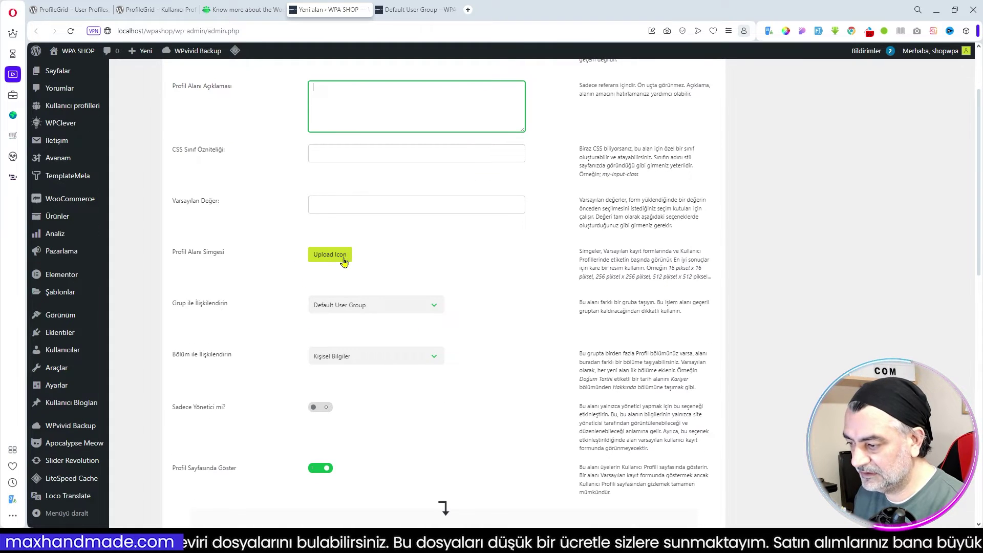
pyautogui.scroll(-2, 378, 263)
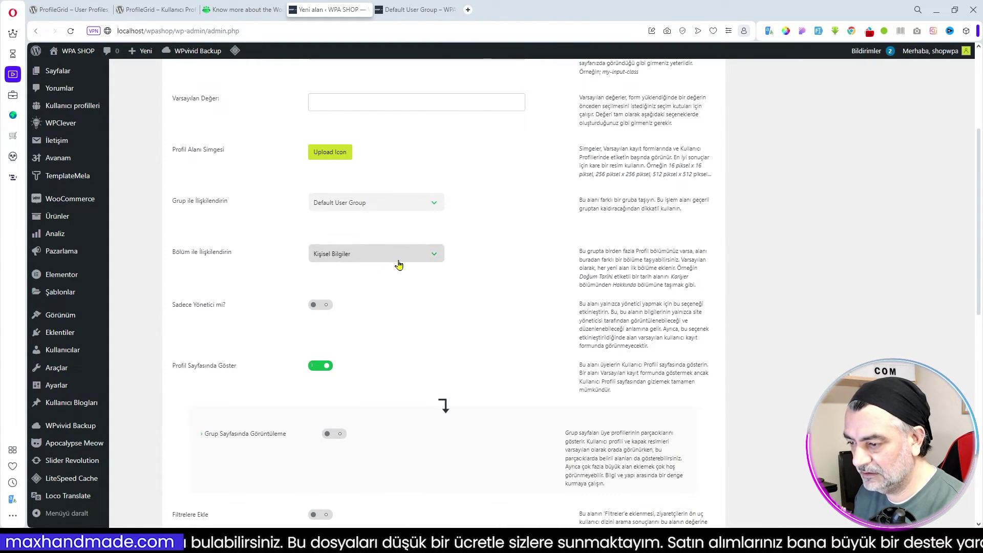
pyautogui.click(354, 260)
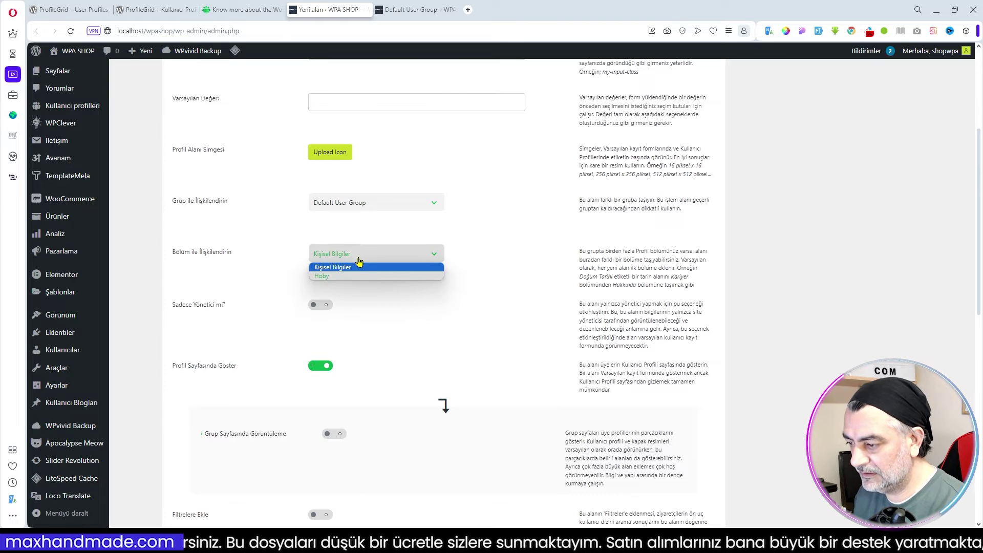
pyautogui.click(351, 277)
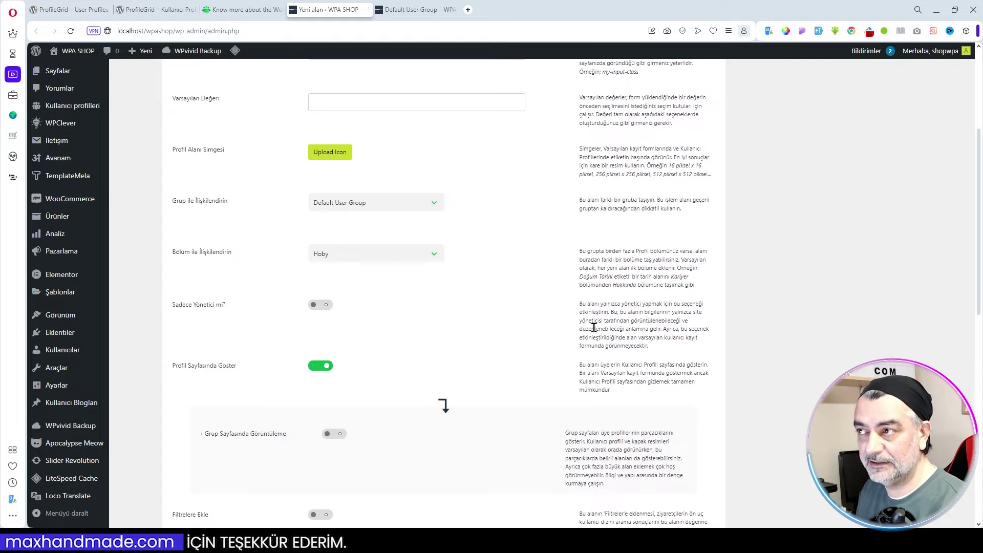
# Review the remaining display, filter, registration form and privacy options of the İkamet field and save it
pyautogui.scroll(-1, 485, 312)
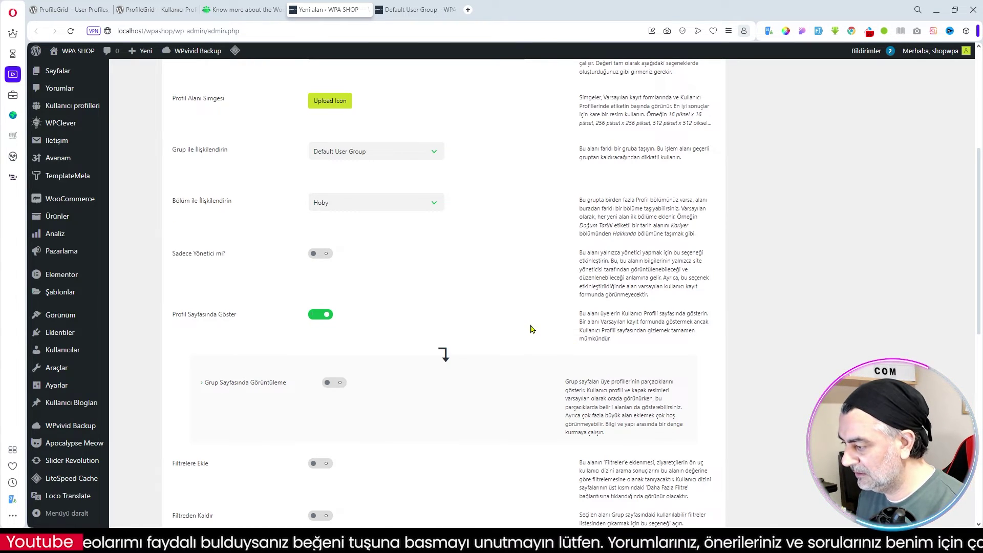
pyautogui.scroll(-3, 450, 309)
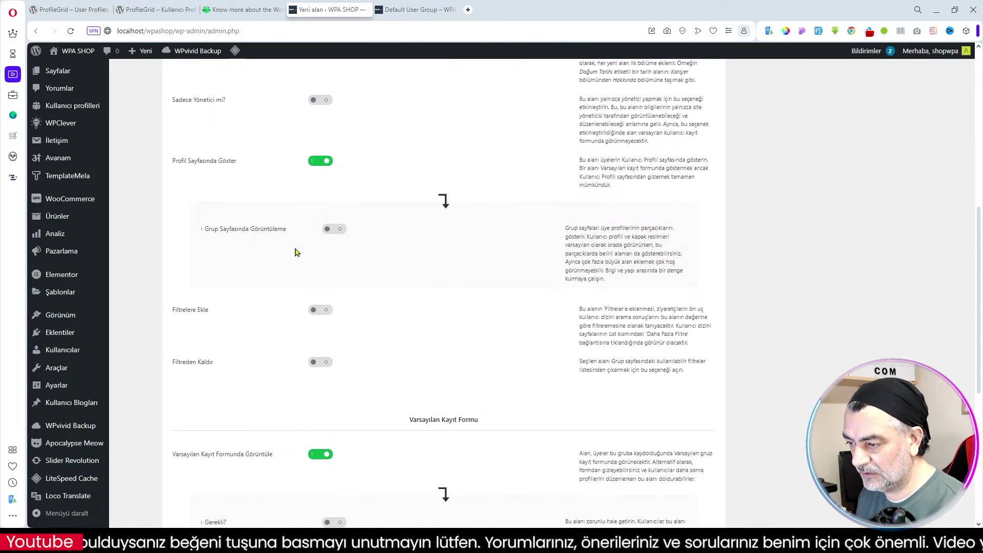
pyautogui.scroll(-3, 461, 358)
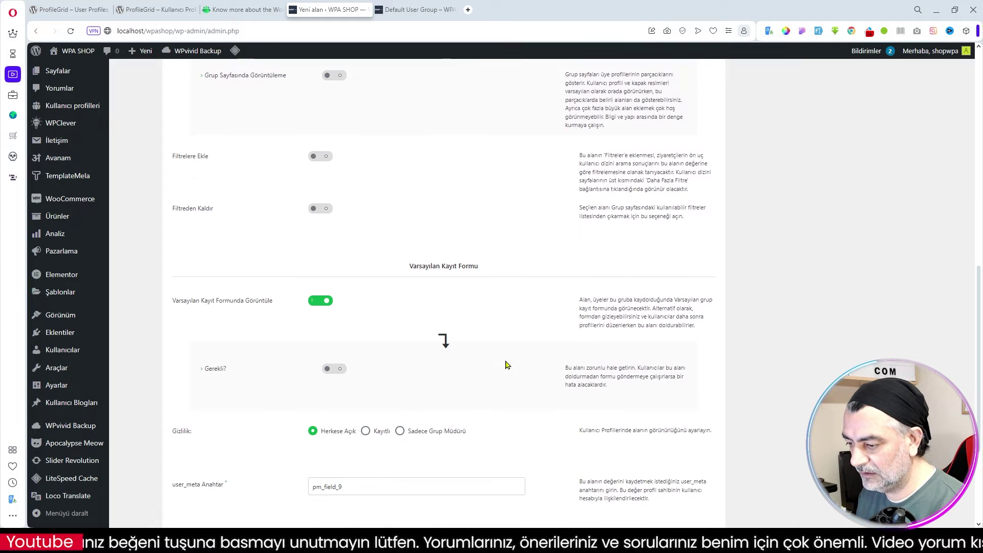
pyautogui.scroll(-3, 503, 339)
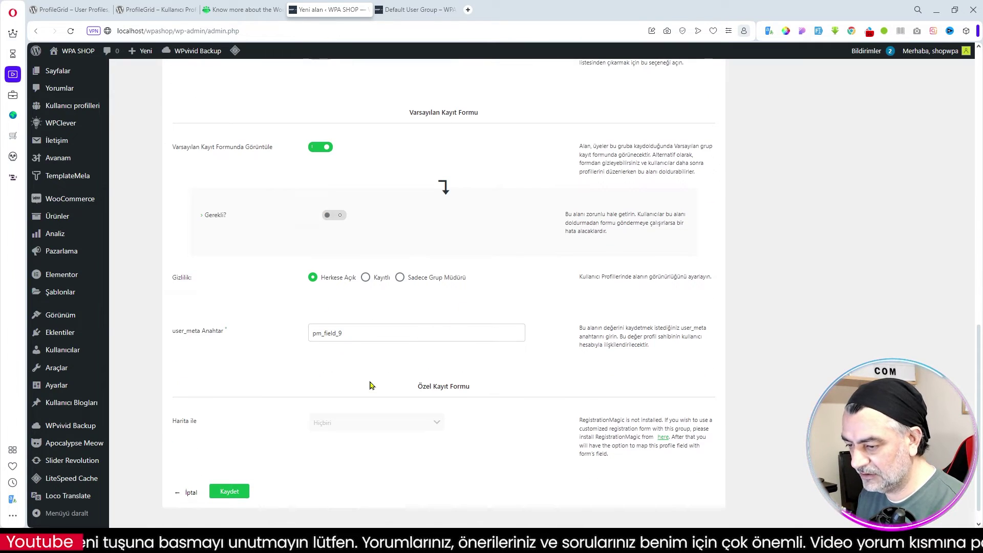
pyautogui.scroll(-1, 318, 431)
pyautogui.click(229, 467)
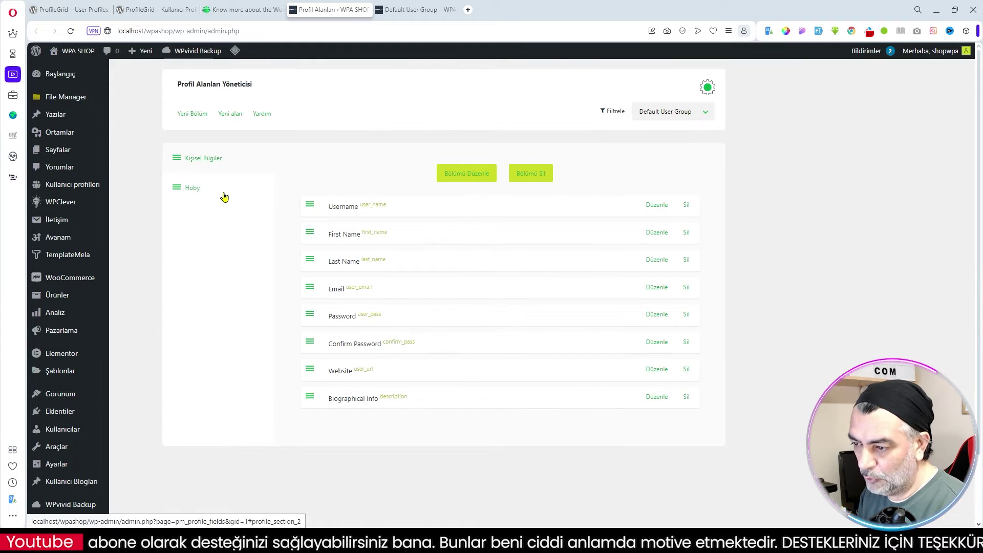
# Check the Hoby section in the profile fields manager and on the storefront My Profile page
pyautogui.click(198, 191)
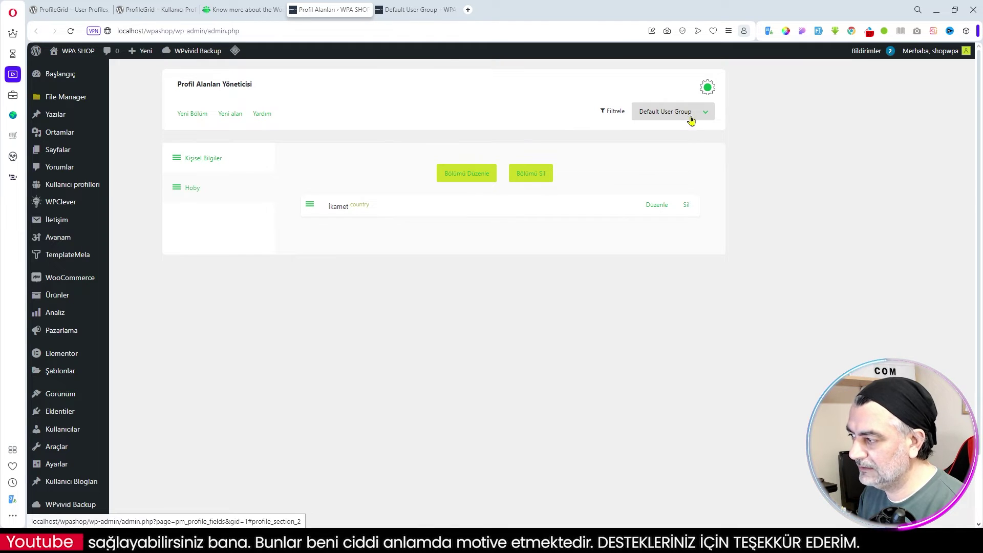
pyautogui.click(424, 9)
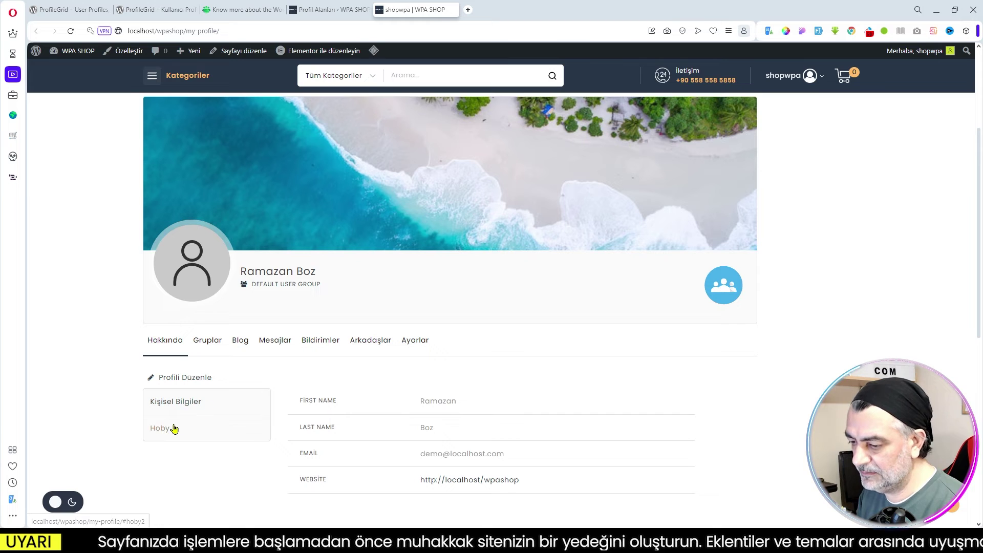
pyautogui.click(167, 431)
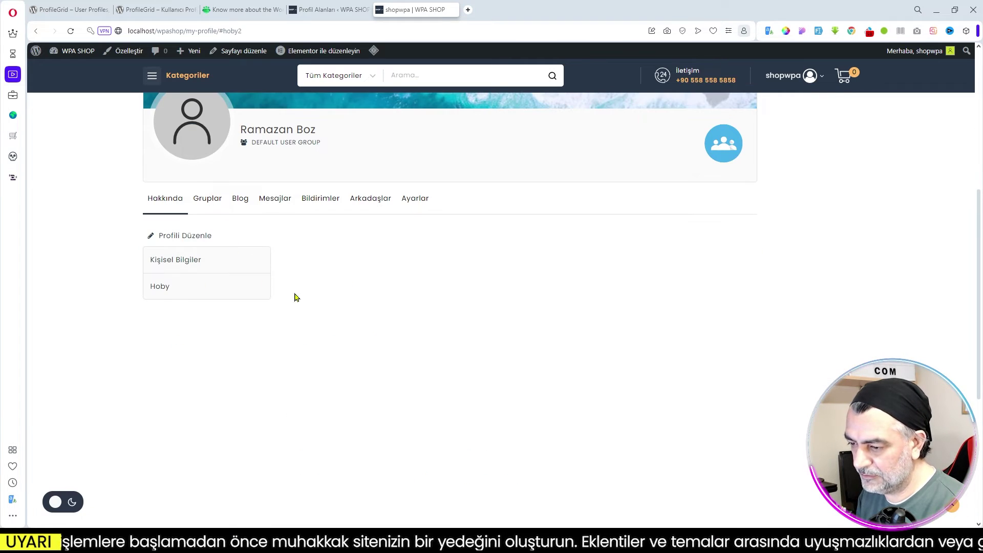
# Check the Kişisel Bilgiler section of the storefront profile and open the shop in a private window
pyautogui.click(175, 261)
pyautogui.scroll(5, 345, 239)
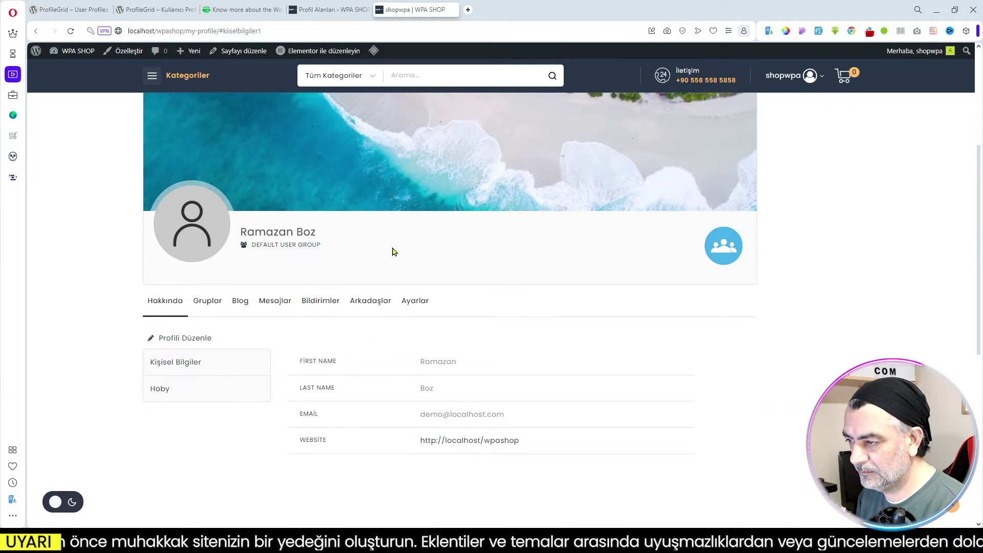
pyautogui.click(239, 31)
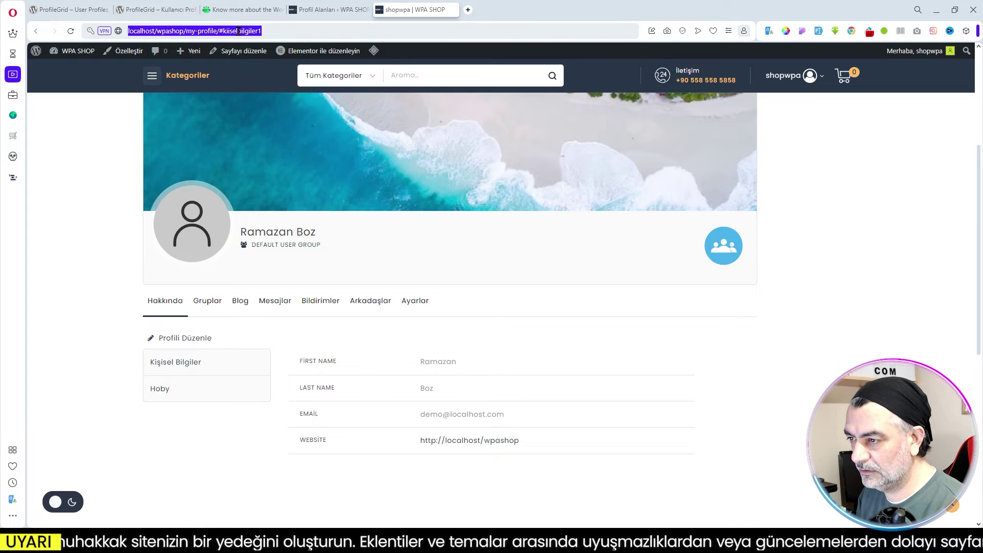
pyautogui.rightClick(192, 100)
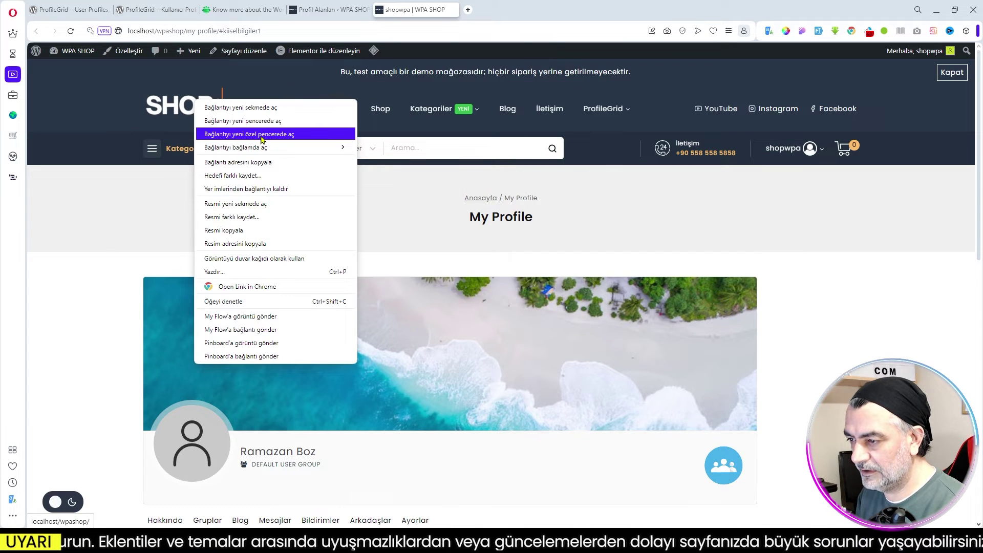
pyautogui.click(262, 135)
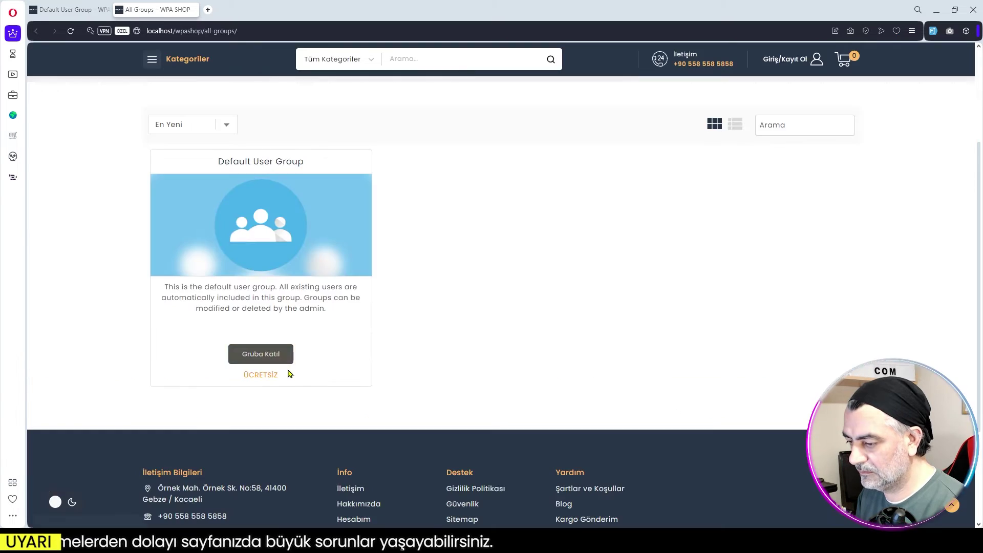
# Open the Default User Group's registration form as a visitor and examine the İkamet country list in its Hoby section
pyautogui.click(269, 357)
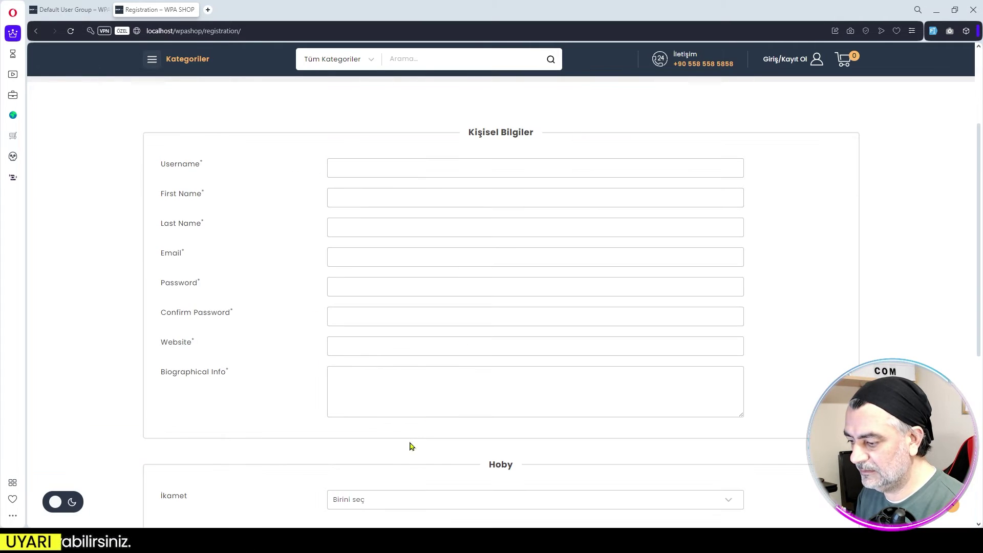
pyautogui.scroll(-2, 430, 414)
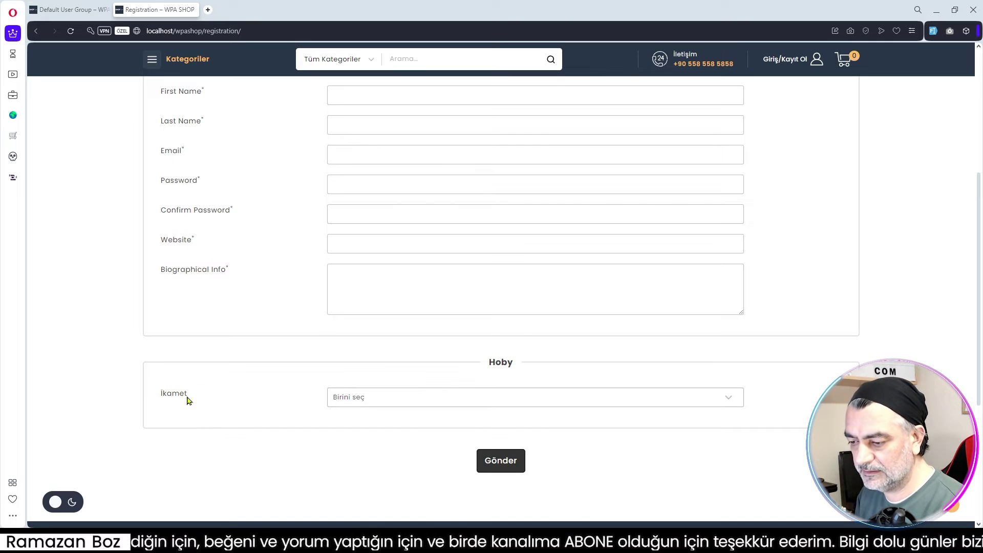
pyautogui.click(450, 404)
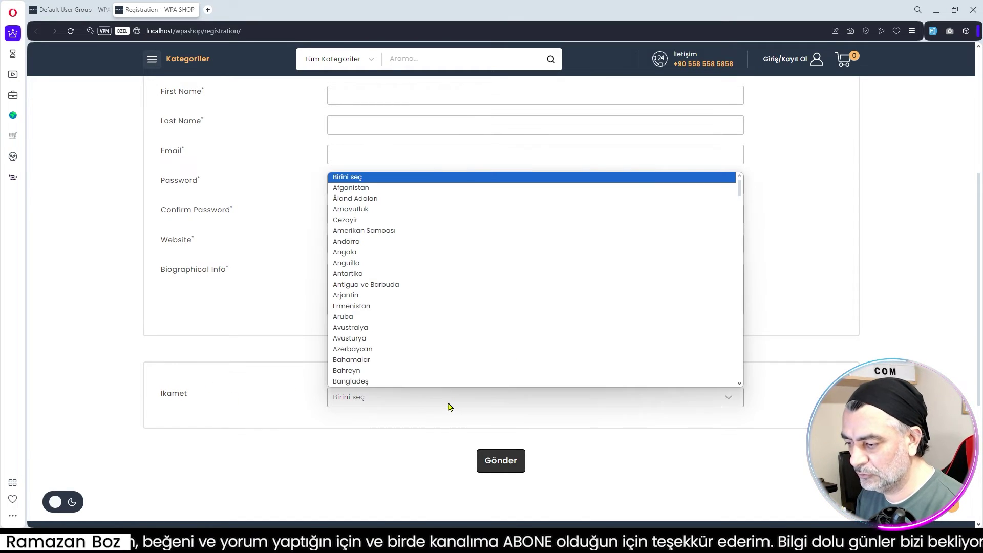
pyautogui.click(399, 393)
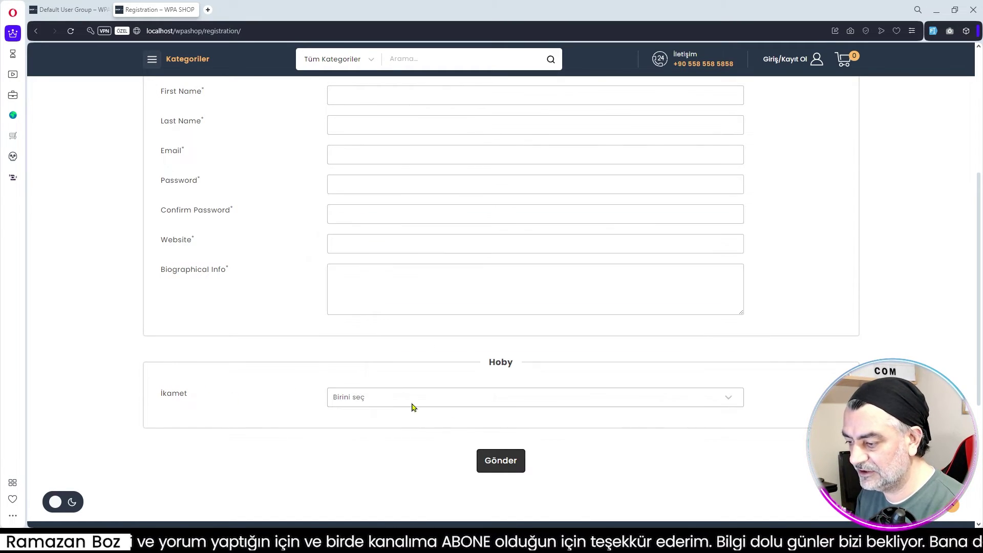
pyautogui.moveTo(978, 393); pyautogui.dragTo(978, 256)
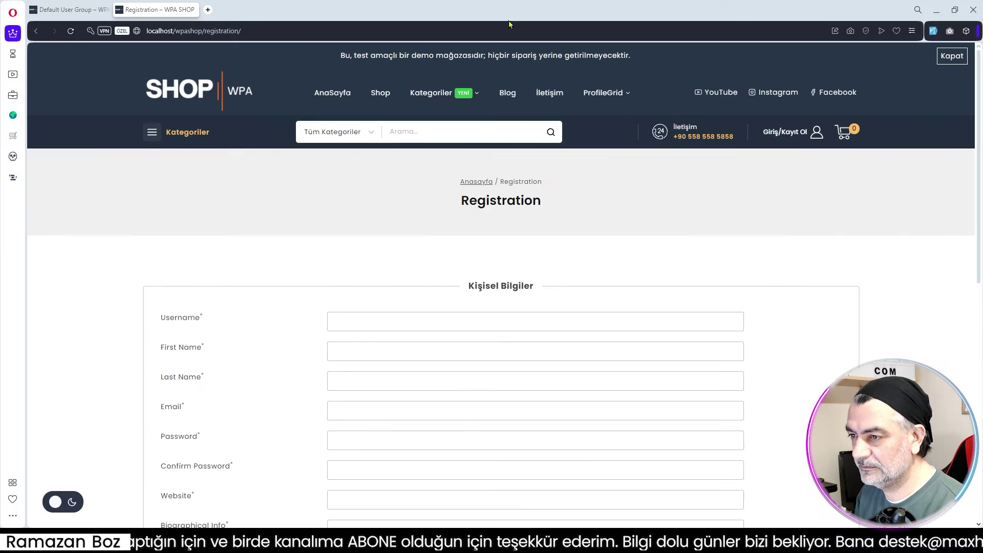
pyautogui.click(936, 12)
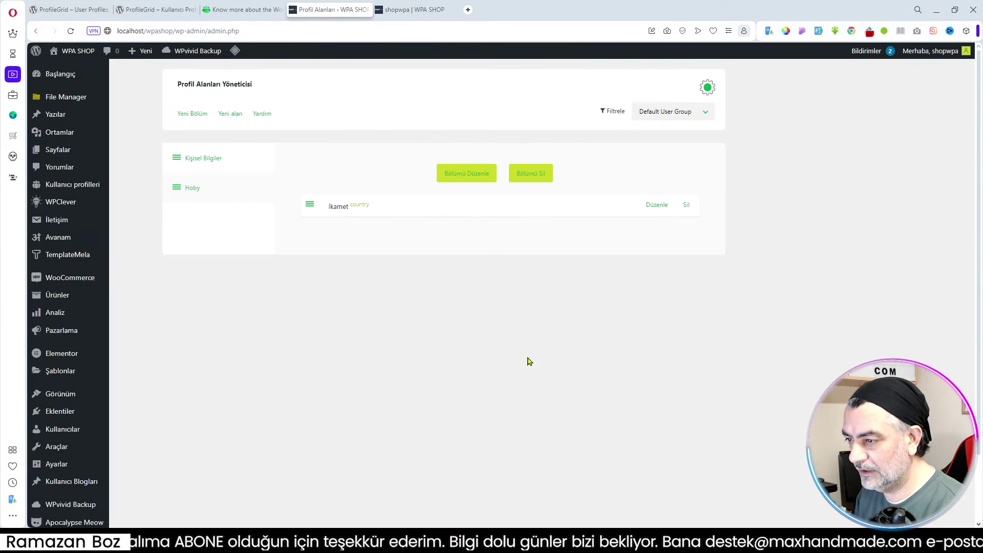
# Rename the Default User Group as Site Grubu, keep its group type Açık and its group page Hiçbiri, and save
pyautogui.click(708, 90)
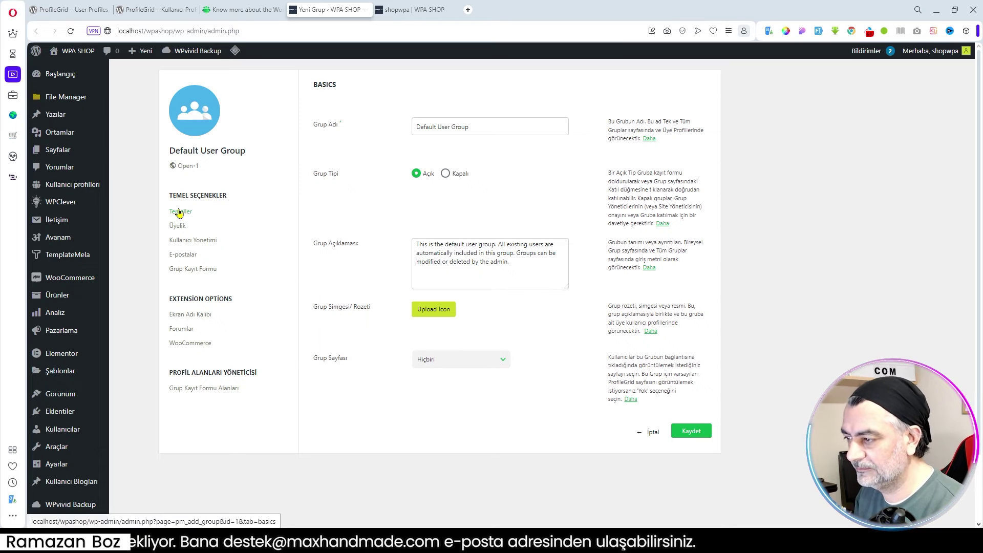
pyautogui.moveTo(480, 128); pyautogui.dragTo(375, 135)
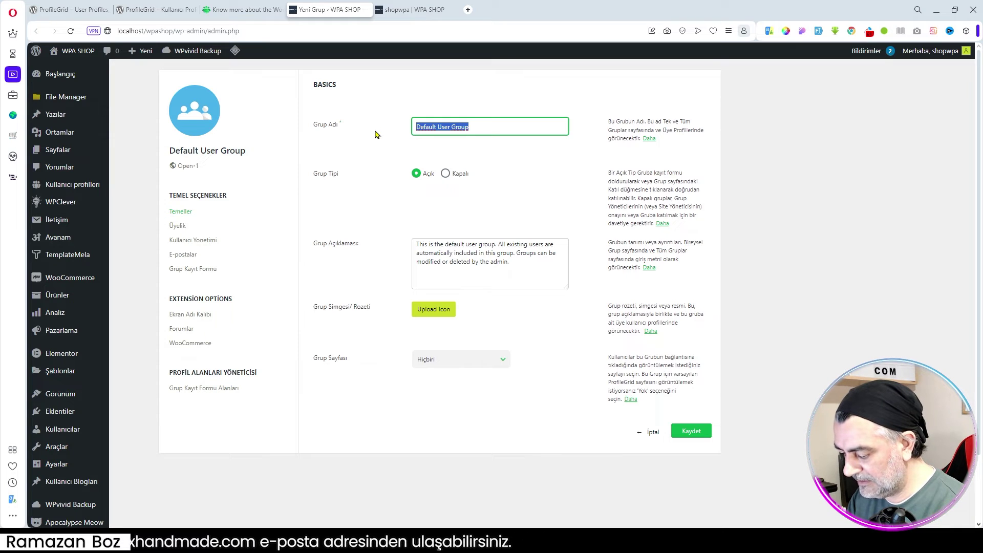
pyautogui.write('Site Grubu')
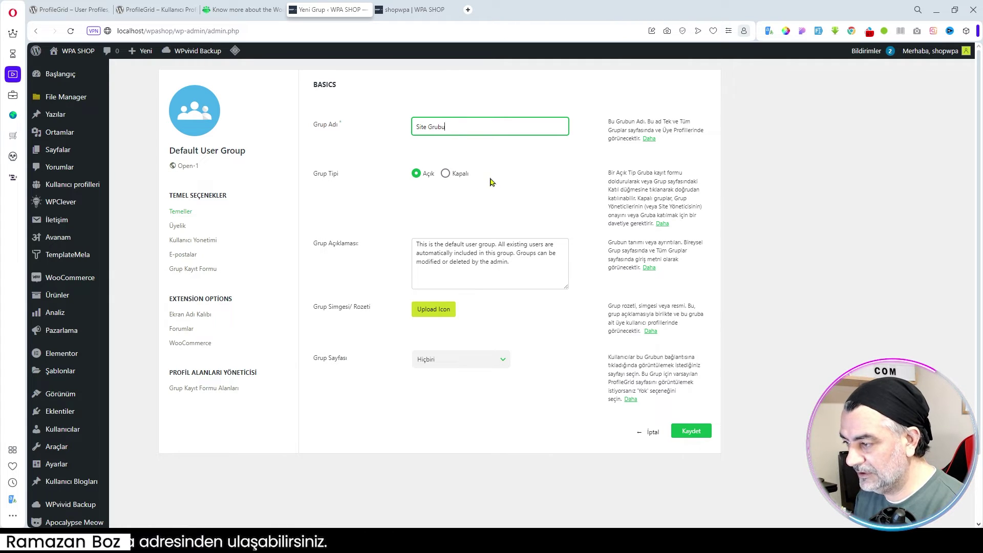
pyautogui.click(445, 174)
pyautogui.click(416, 173)
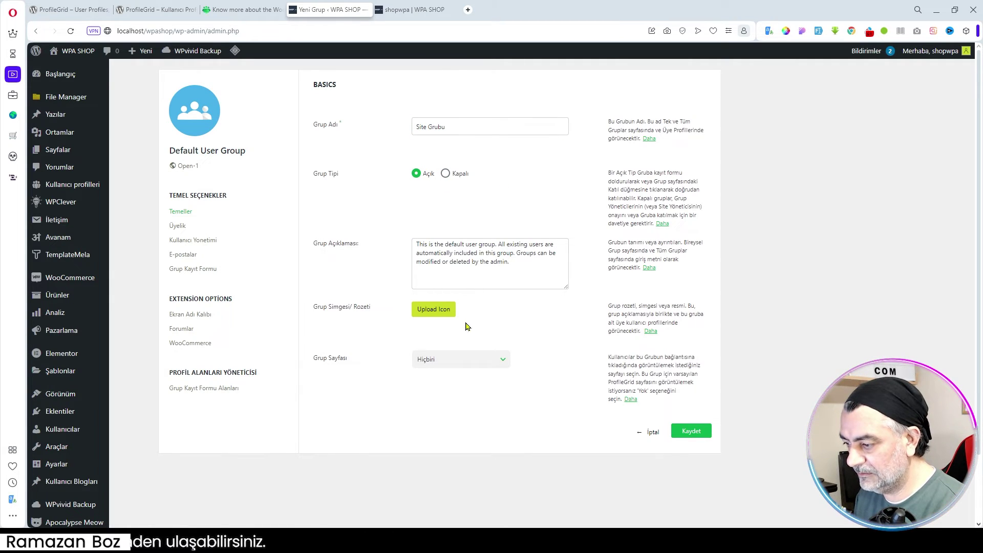
pyautogui.click(435, 362)
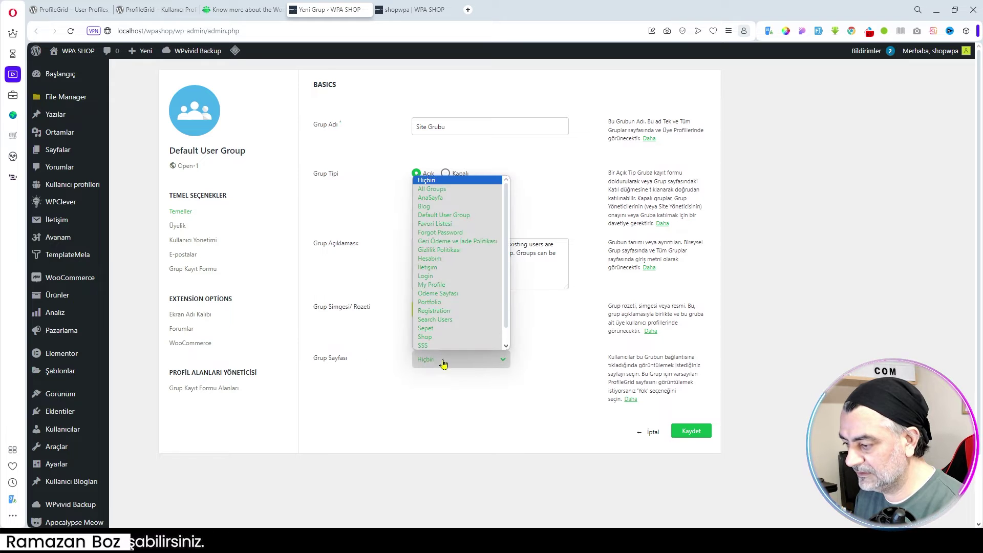
pyautogui.click(475, 397)
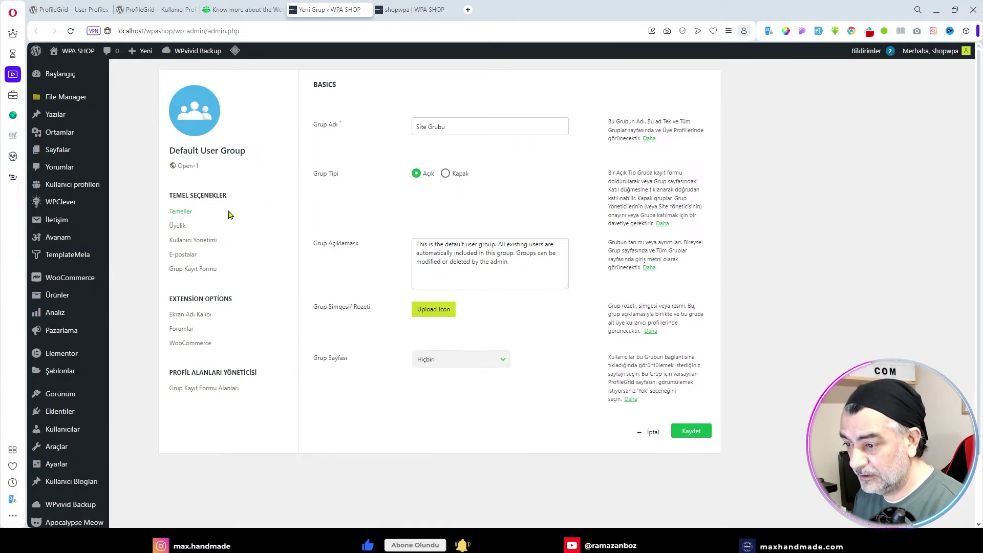
pyautogui.click(691, 432)
# Try out the Üyelik Ücreti option in Site Grubu's membership settings to view its price field
pyautogui.click(177, 226)
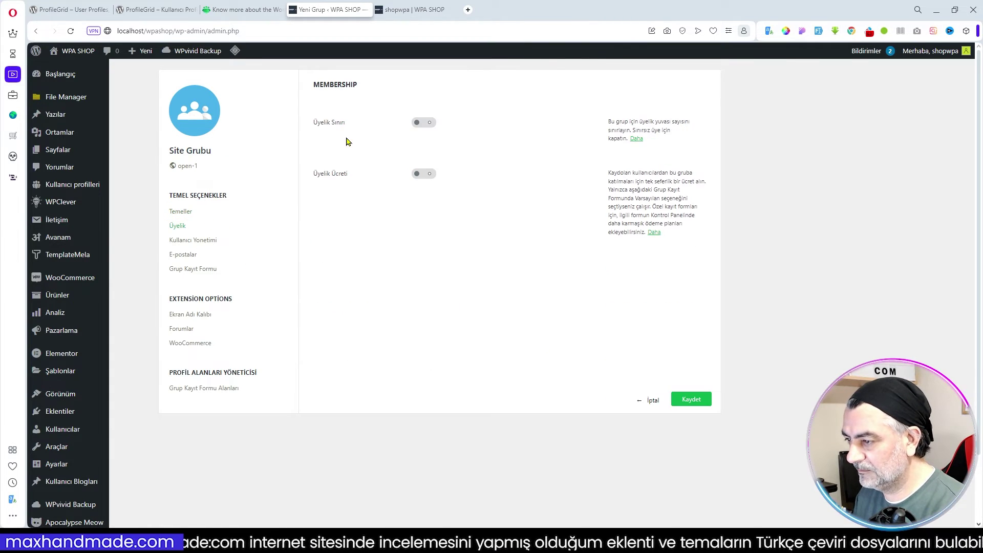
pyautogui.click(428, 176)
pyautogui.click(444, 273)
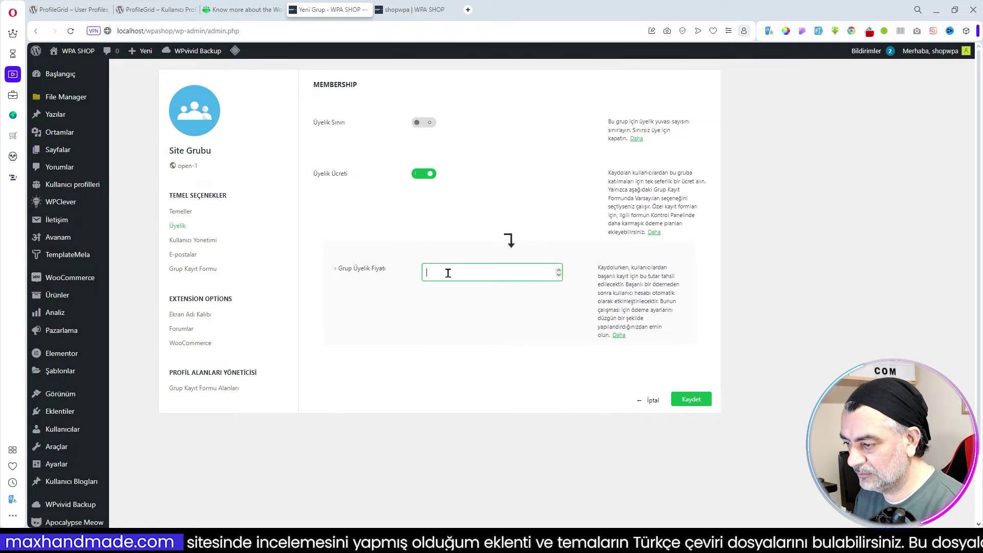
# Try out the Grup Müdürü and Grup Yöneticisi Bayrağı options in the user management settings and view the selectable managers
pyautogui.click(204, 246)
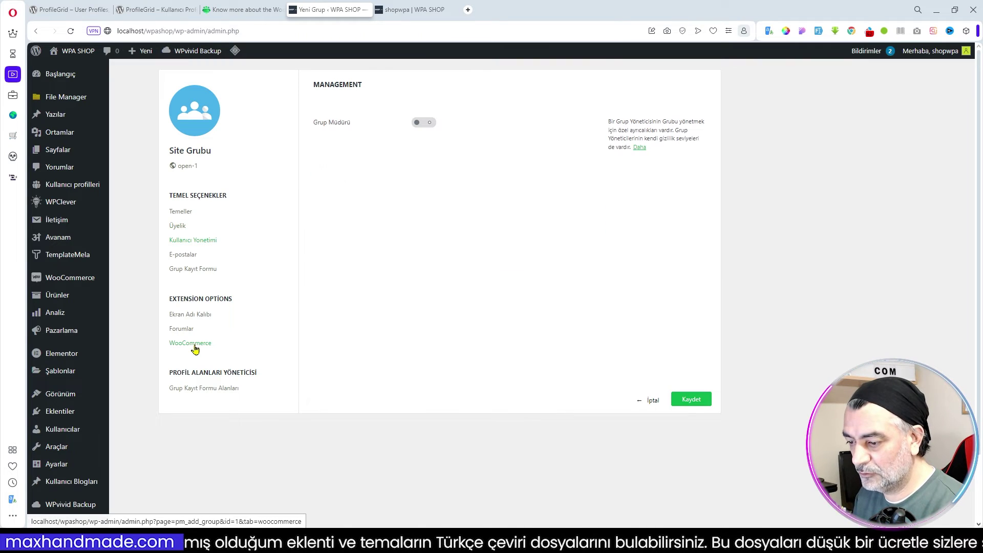
pyautogui.click(429, 125)
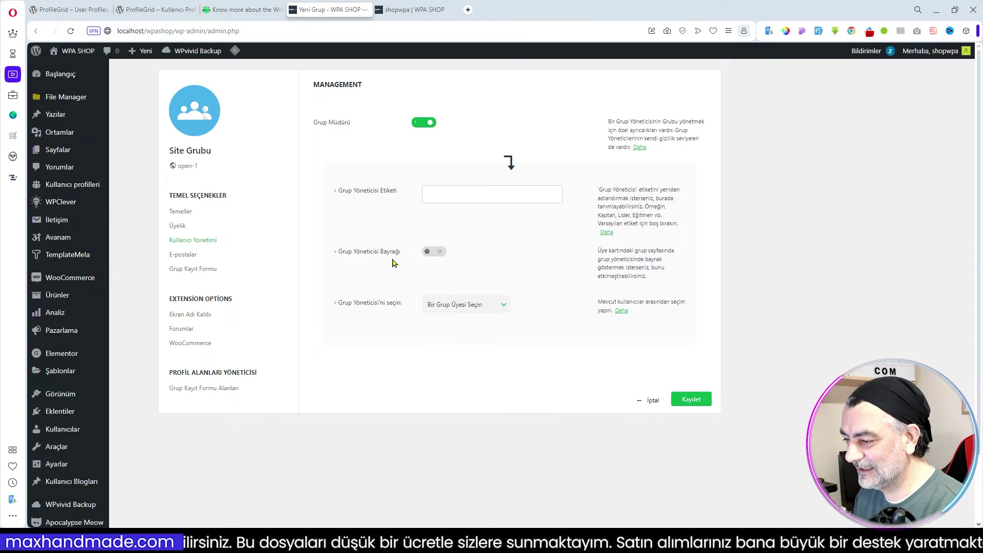
pyautogui.click(441, 255)
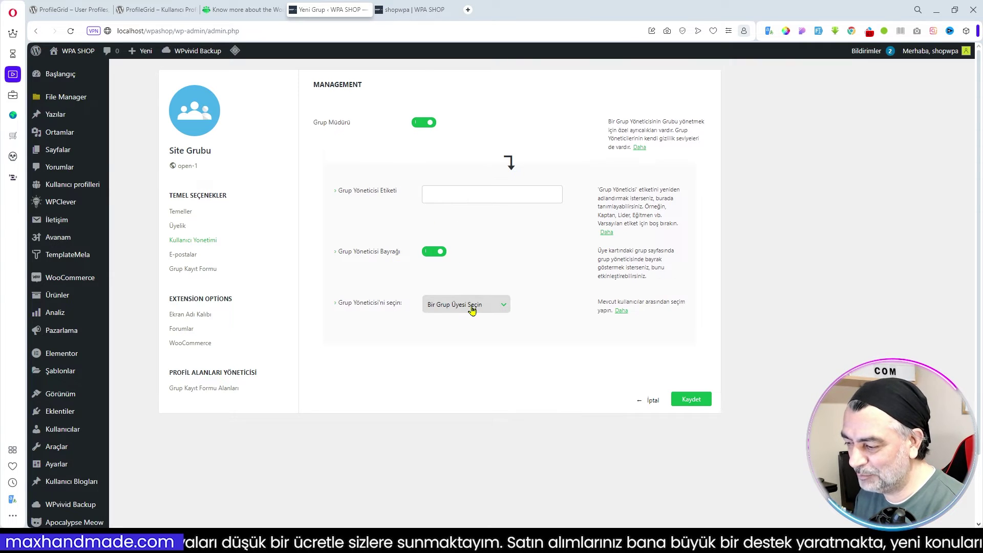
pyautogui.click(498, 308)
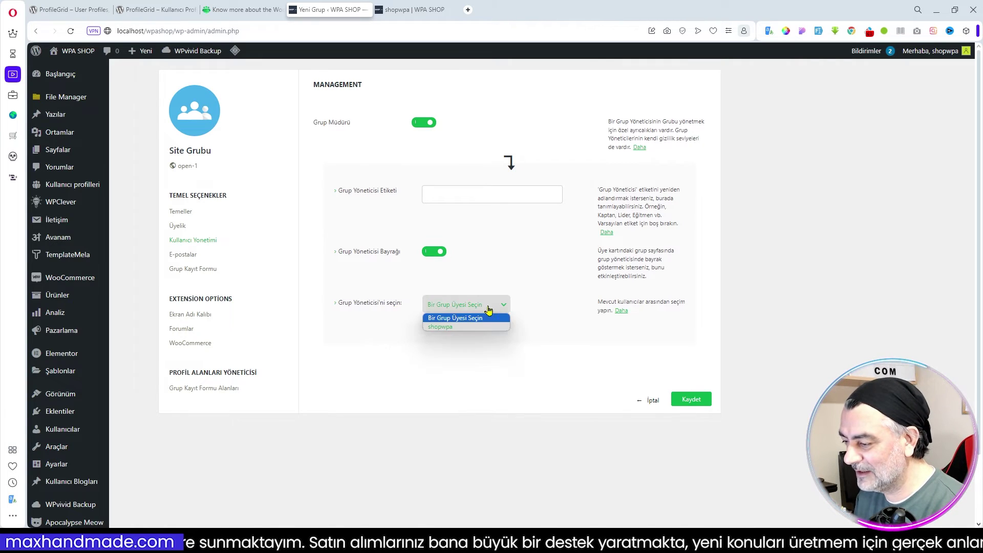
pyautogui.click(539, 319)
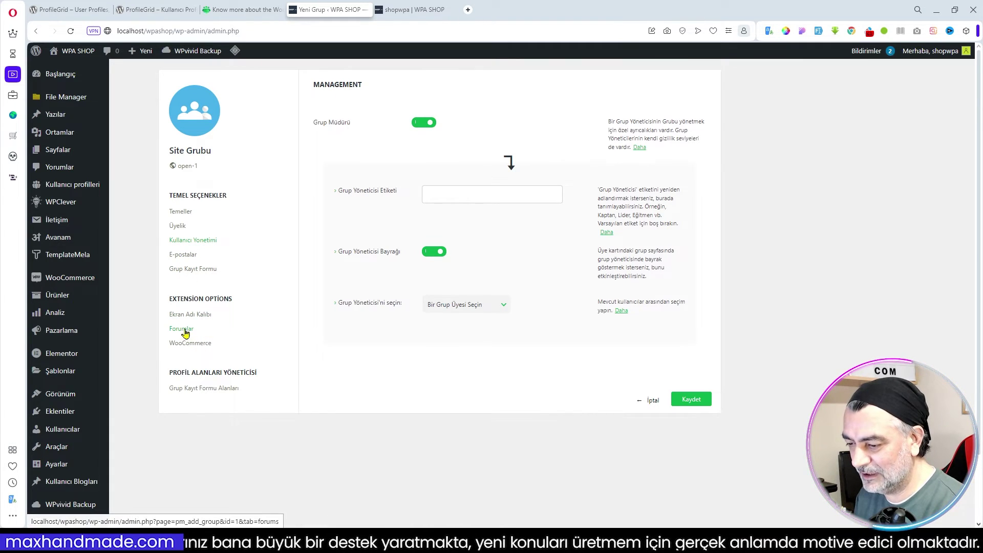
# Check Site Grubu's registration form fields in a separate tab and leave the group settings without saving
pyautogui.click(200, 390)
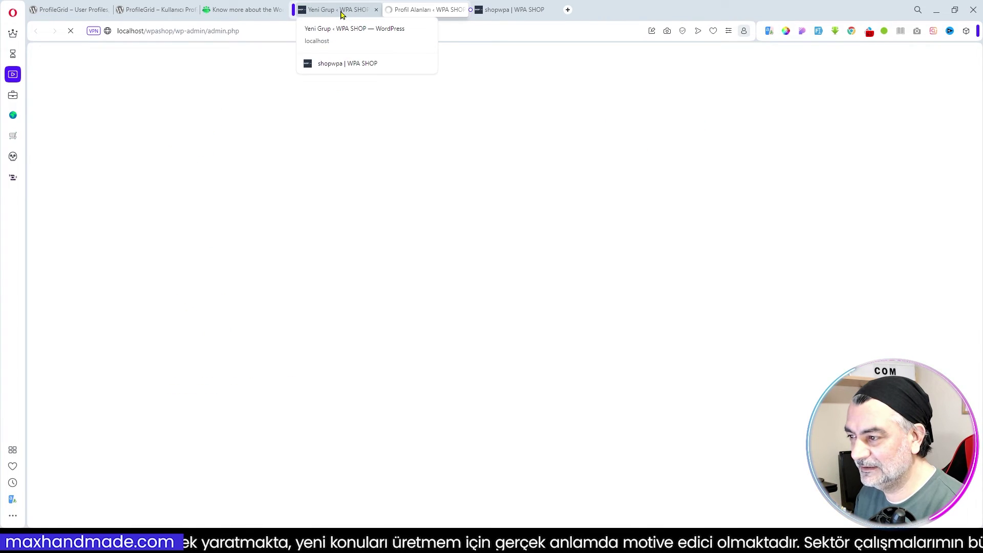
pyautogui.scroll(-1, 450, 247)
pyautogui.scroll(-1, 294, 212)
pyautogui.scroll(1, 395, 285)
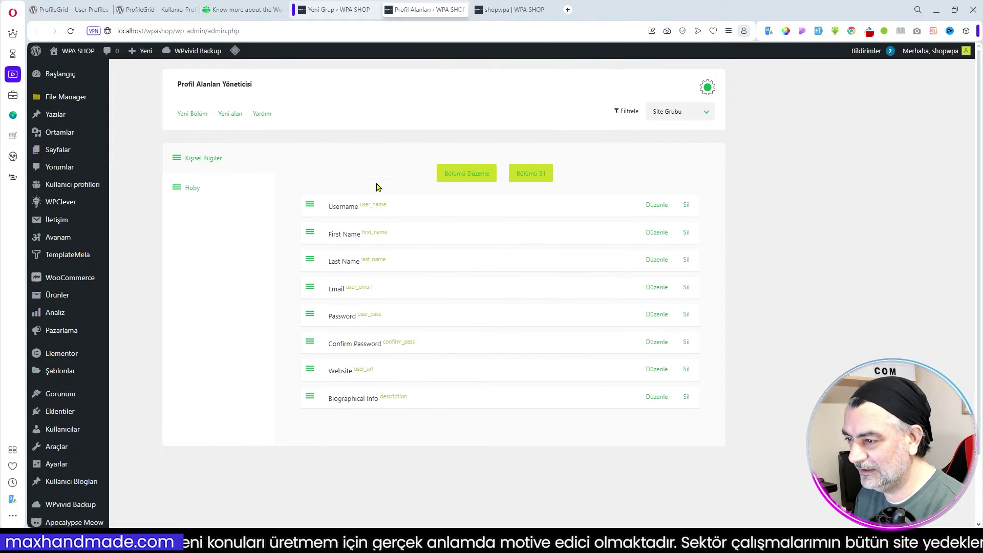
pyautogui.click(374, 9)
pyautogui.click(647, 400)
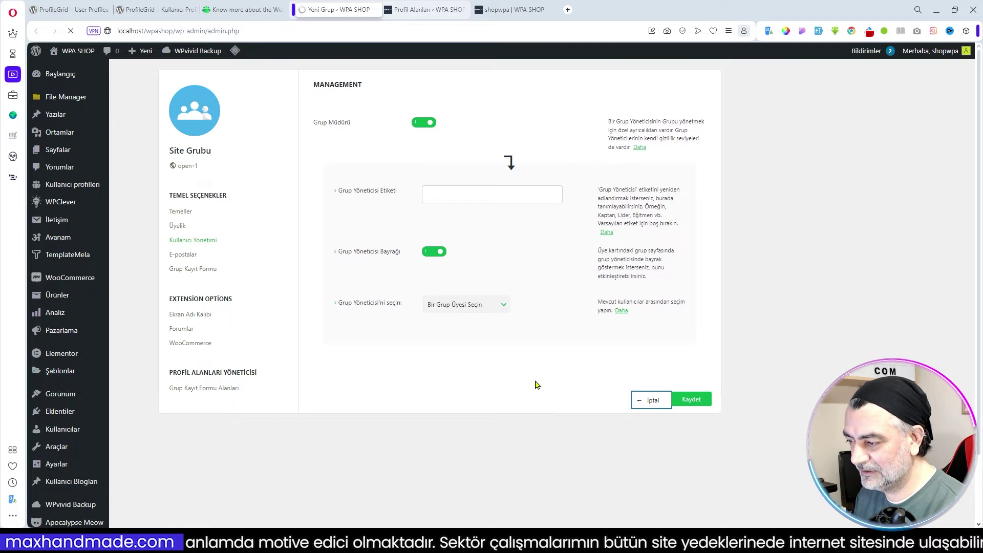
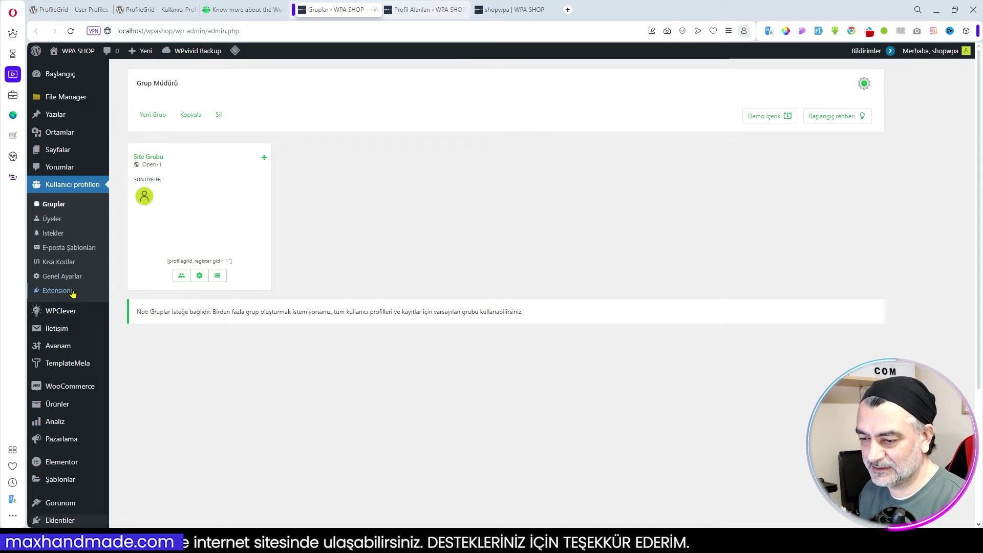
# Install the ecommerce-user-profiles-by-profilegrid.3.3.zip plugin from an uploaded file and activate it
pyautogui.scroll(-1, 76, 338)
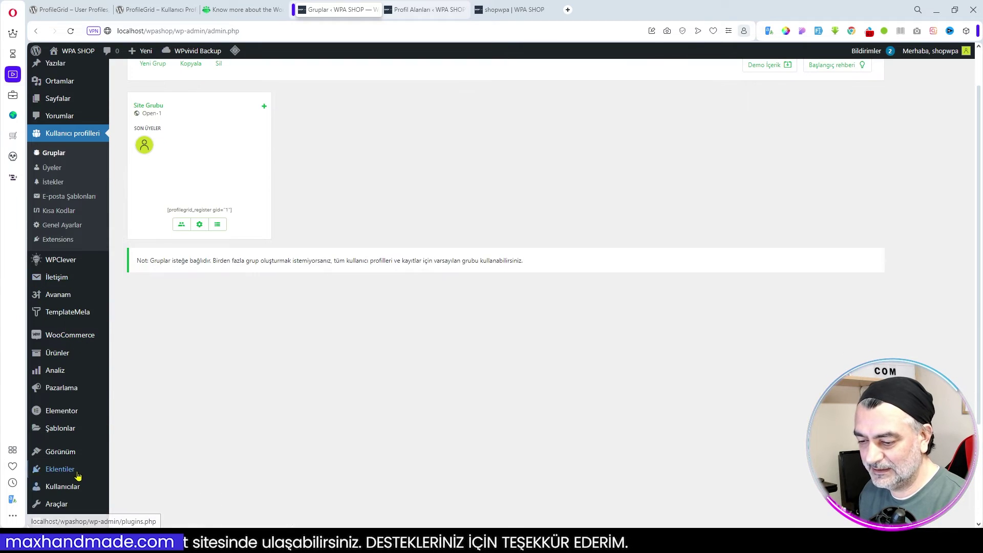
pyautogui.moveTo(62, 469)
pyautogui.click(148, 486)
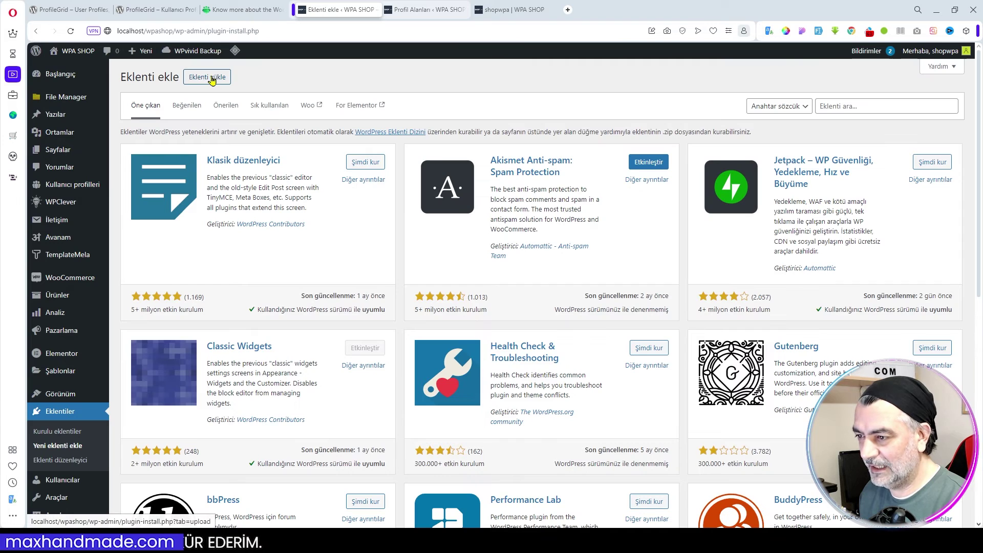
pyautogui.click(211, 79)
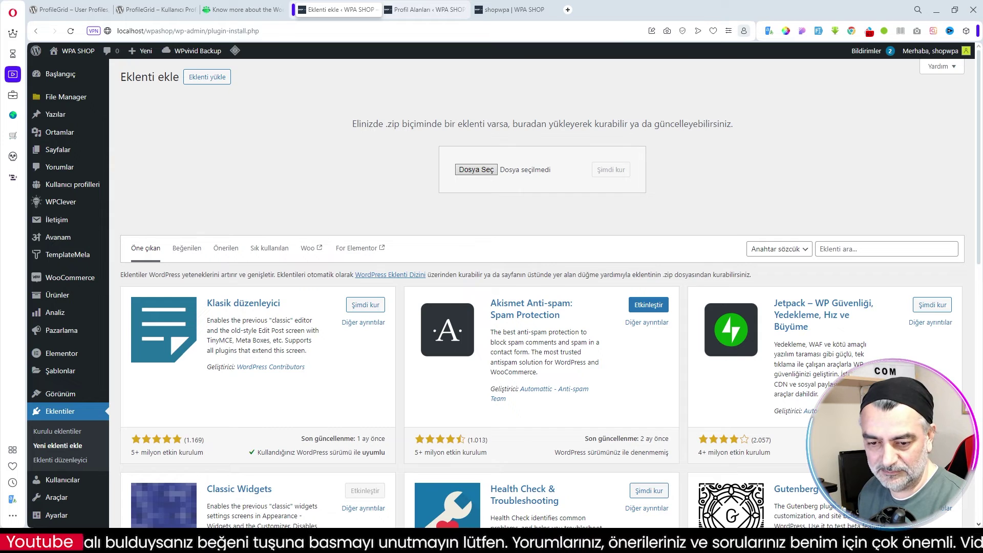
pyautogui.moveTo(502, 215); pyautogui.dragTo(477, 171)
pyautogui.click(616, 176)
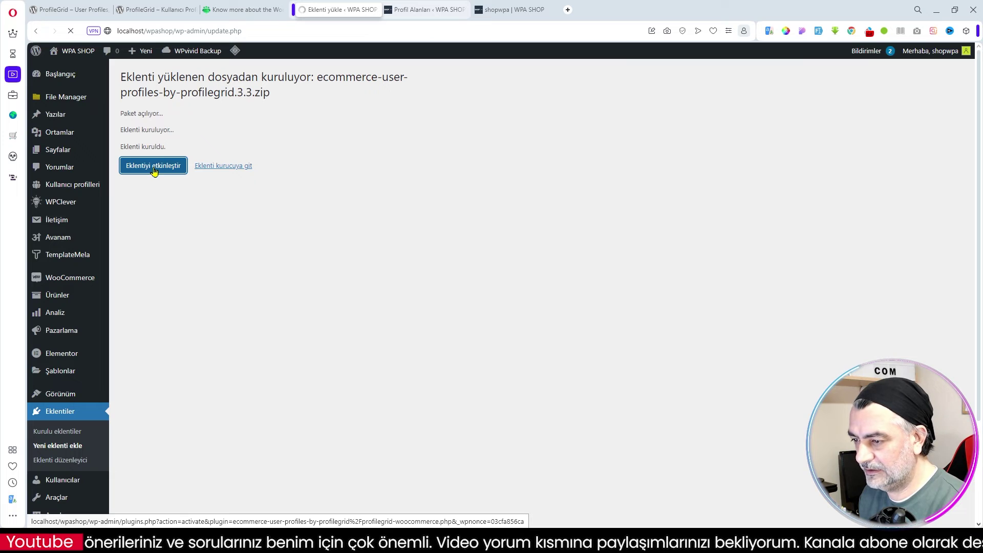
pyautogui.click(153, 168)
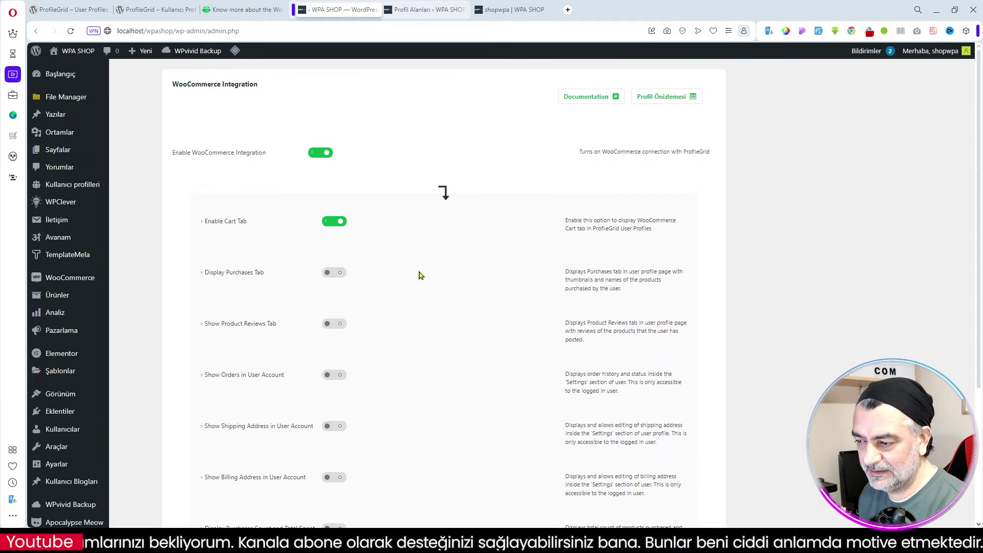
# Review the WooCommerce Integration options for the cart, purchases, reviews, orders and address displays in user profiles
pyautogui.scroll(-3, 460, 325)
pyautogui.scroll(3, 461, 325)
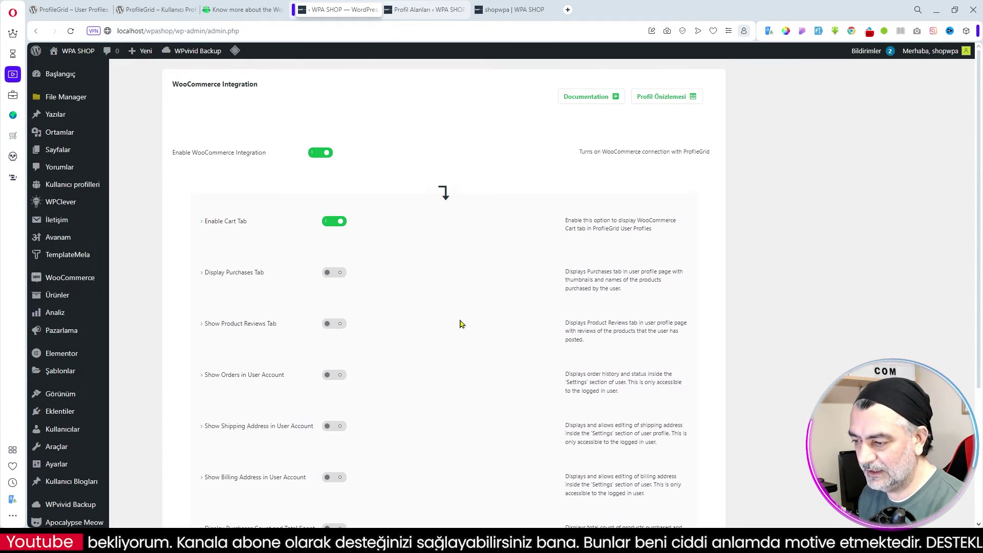
pyautogui.scroll(-3, 461, 323)
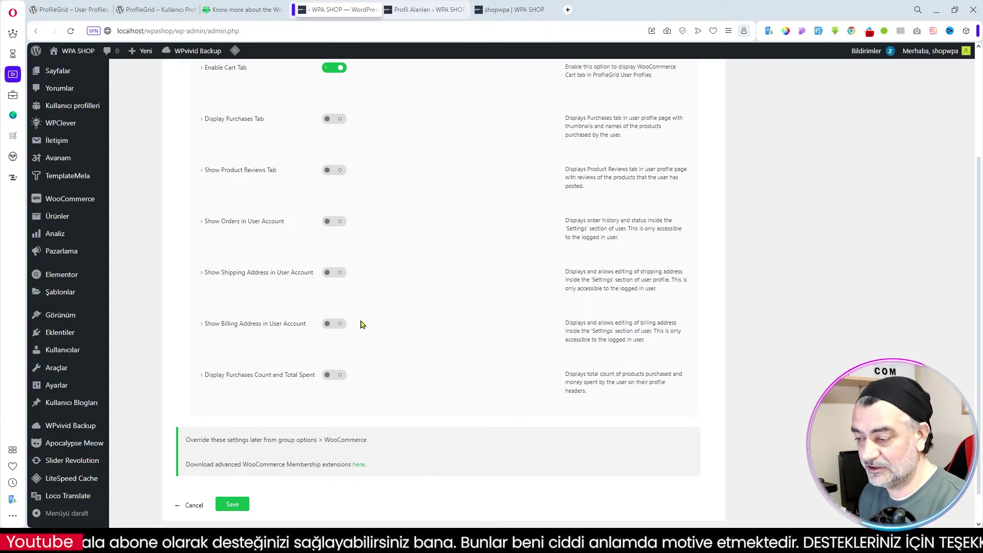
pyautogui.scroll(3, 393, 293)
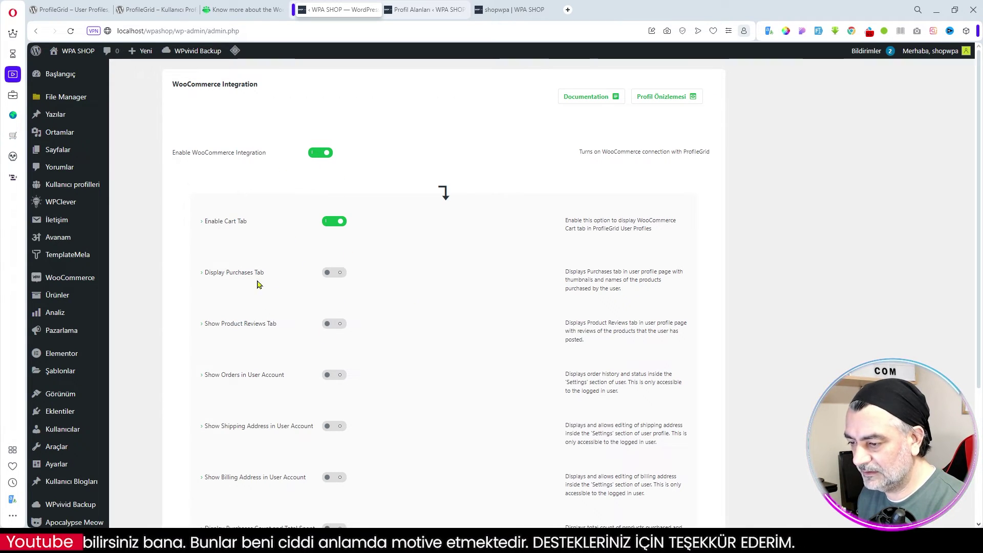
# Enable the purchases, product reviews, orders, shipping address, billing address and purchase count displays in WooCommerce Integration and save the settings
pyautogui.click(337, 273)
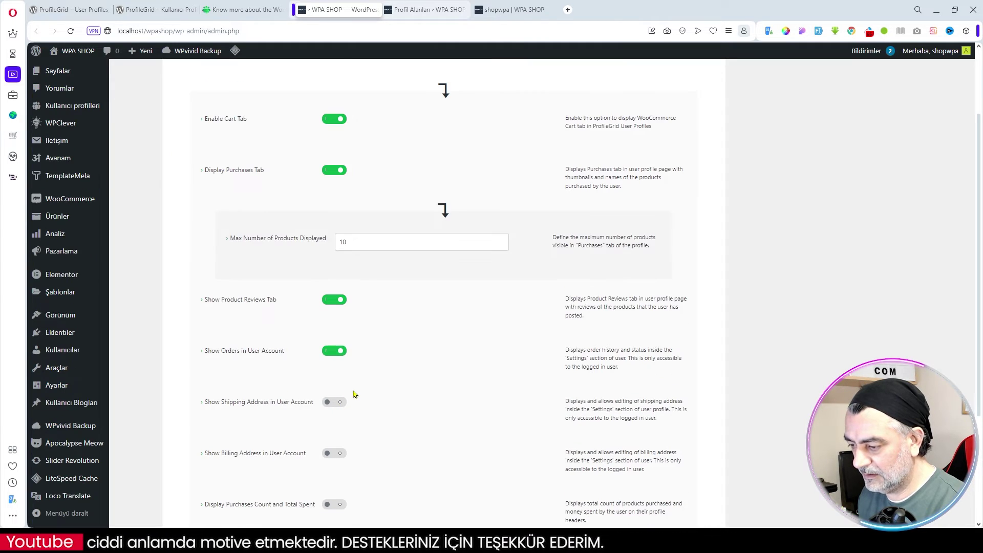
pyautogui.click(343, 403)
pyautogui.scroll(-1, 338, 403)
pyautogui.click(336, 403)
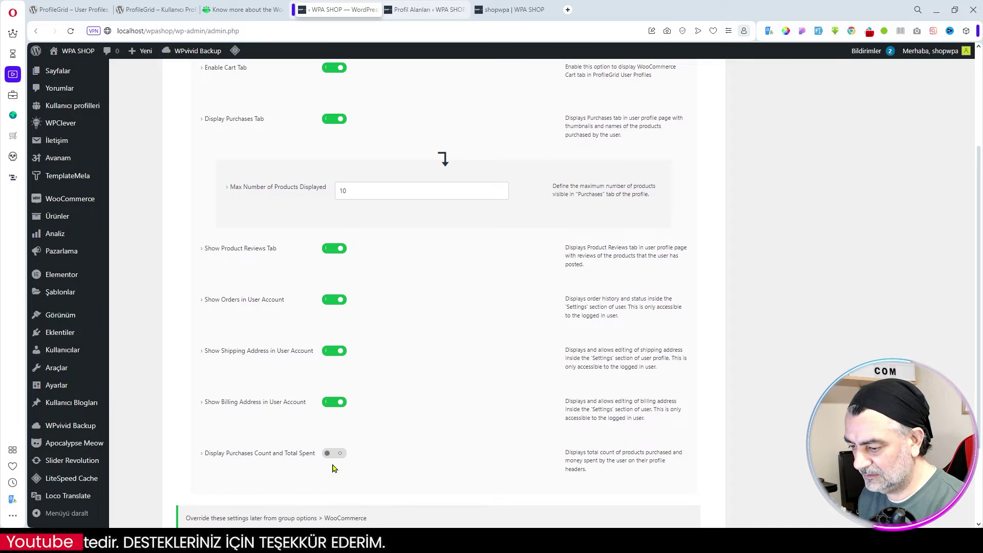
pyautogui.click(340, 455)
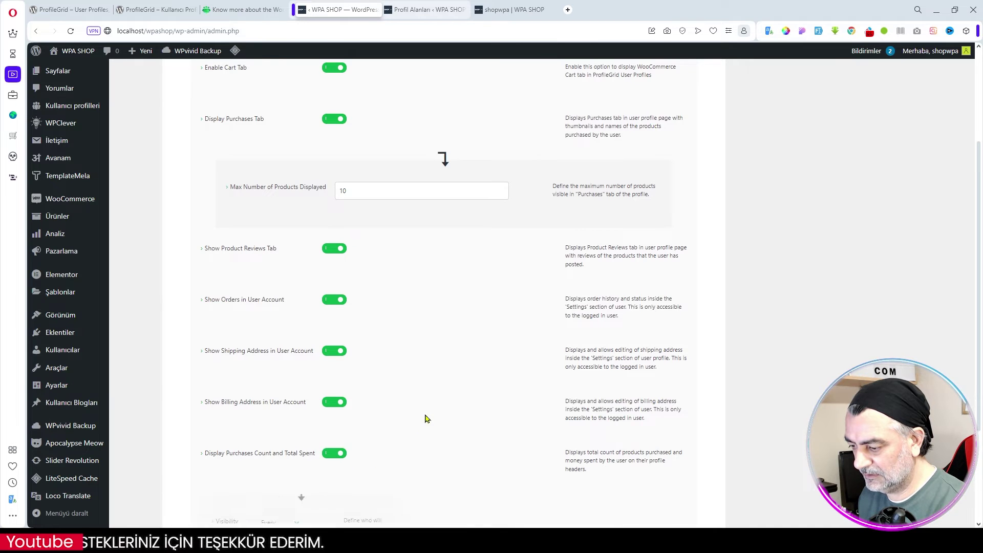
pyautogui.scroll(-4, 428, 409)
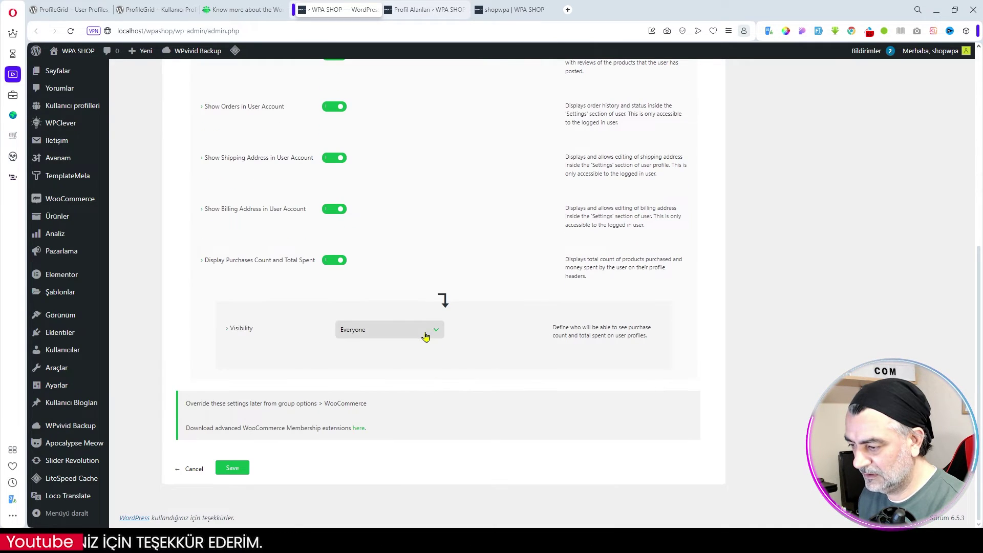
pyautogui.click(232, 468)
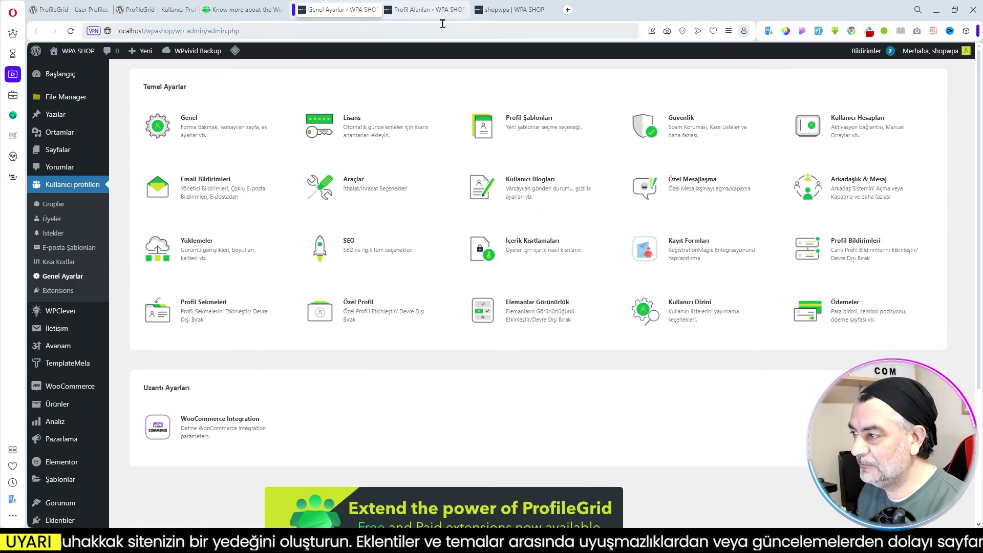
# Order one Apple HomePod Assistant and Voice Recognition in Siyah from the shop, paying by Banka havalesi/EFT
pyautogui.click(421, 10)
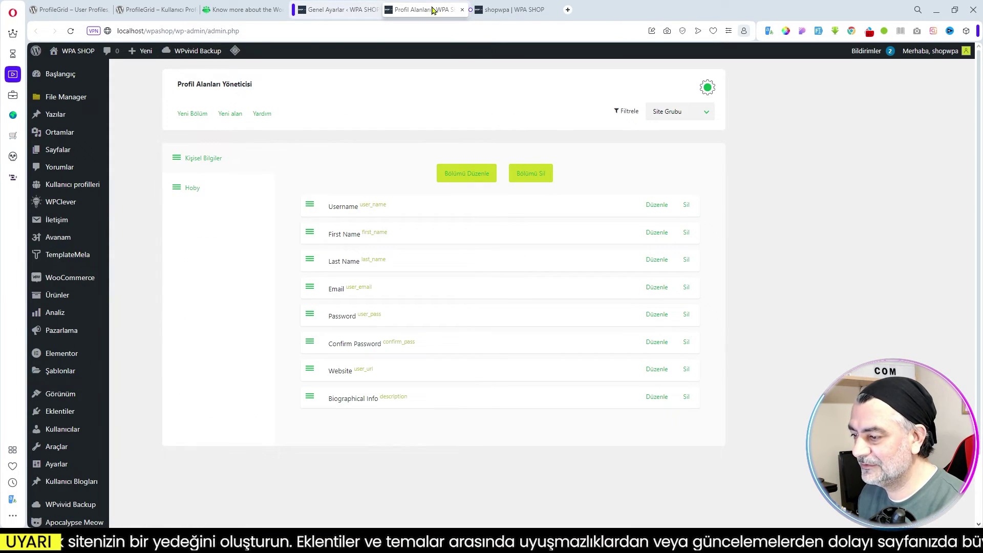
pyautogui.click(463, 10)
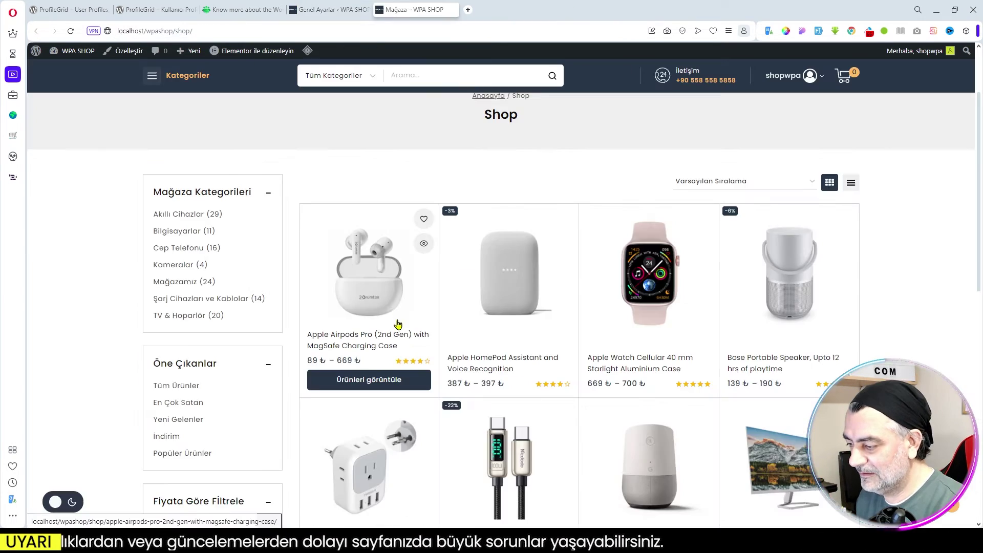
pyautogui.click(536, 317)
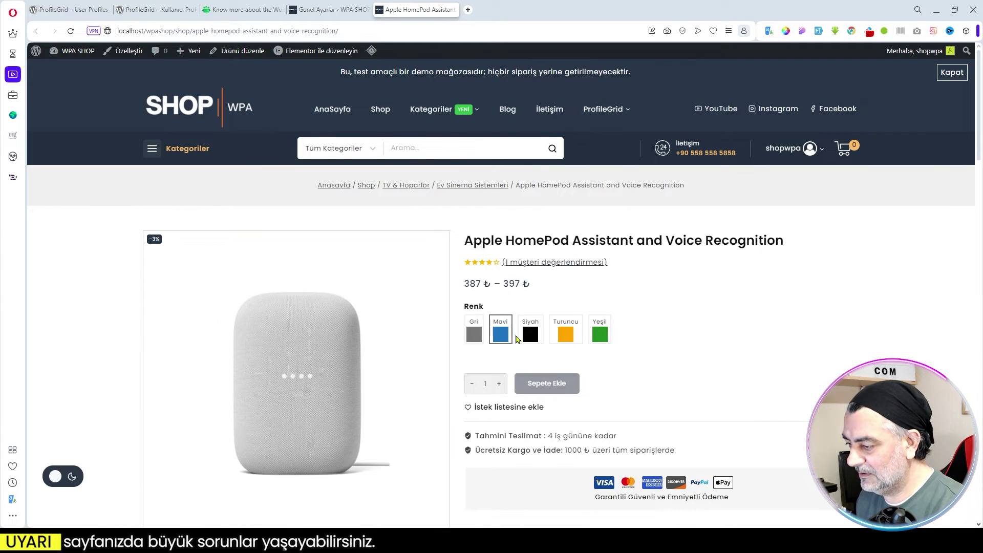
pyautogui.click(529, 336)
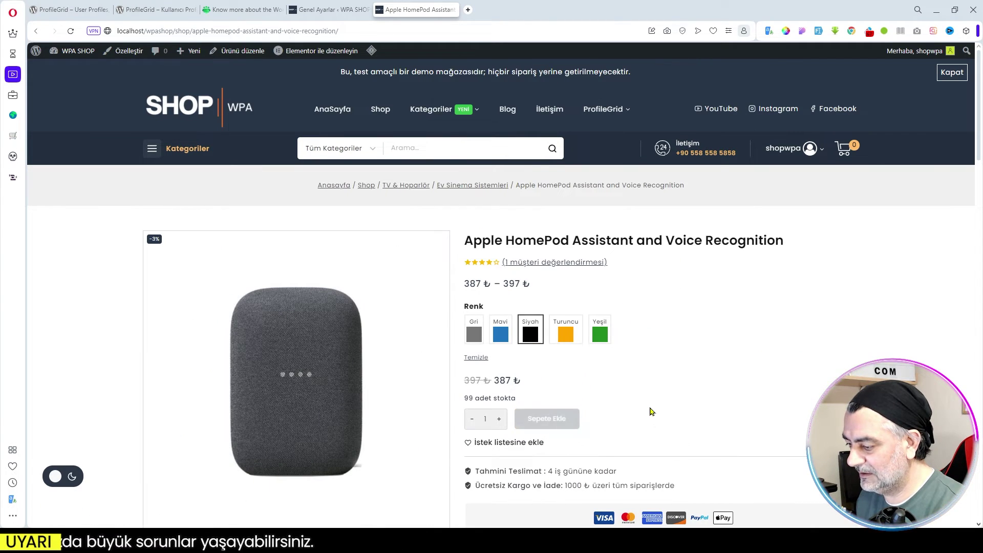
pyautogui.scroll(-1, 652, 411)
pyautogui.click(853, 505)
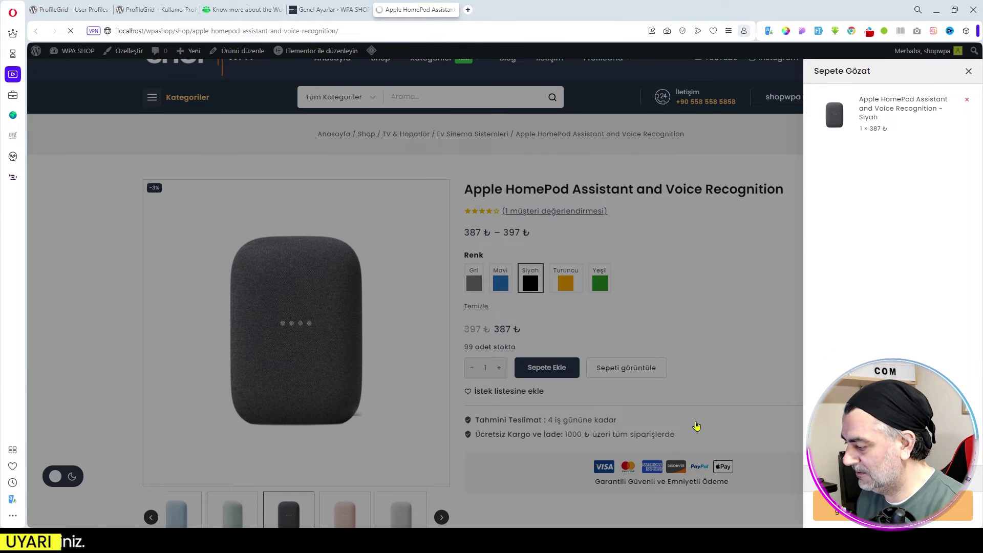
pyautogui.scroll(-3, 318, 425)
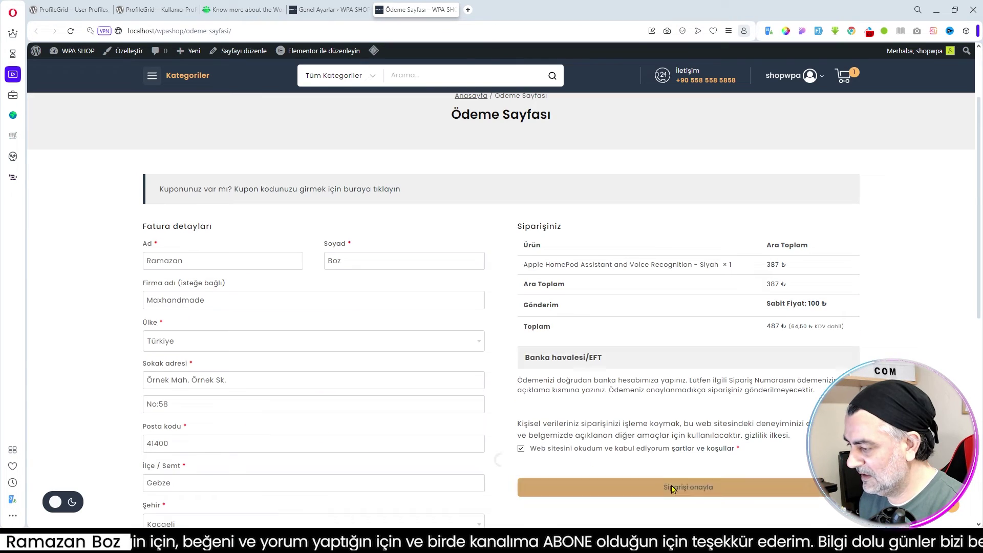
pyautogui.click(674, 487)
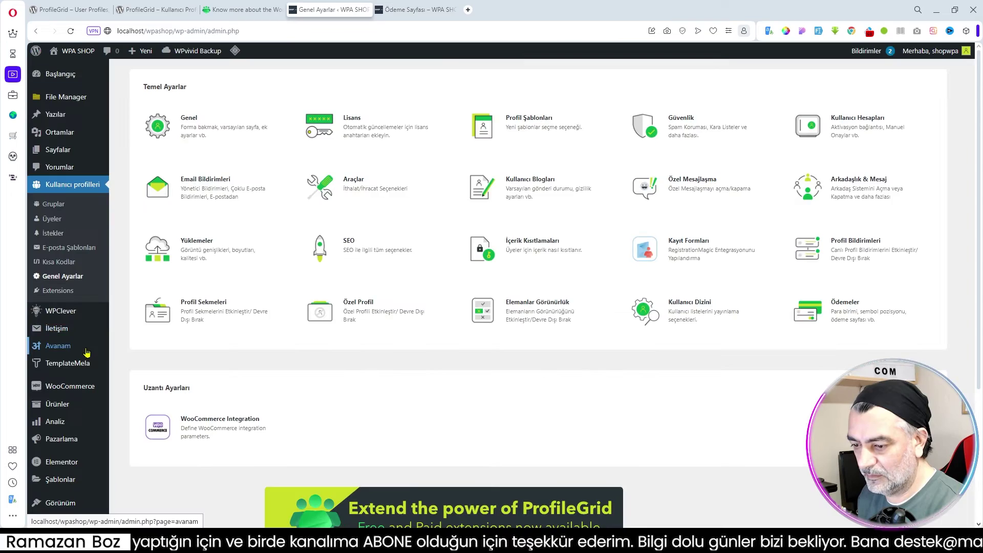
# Review the order confirmation and mark the newly placed order as Tamamlandı in the WooCommerce orders
pyautogui.moveTo(76, 392)
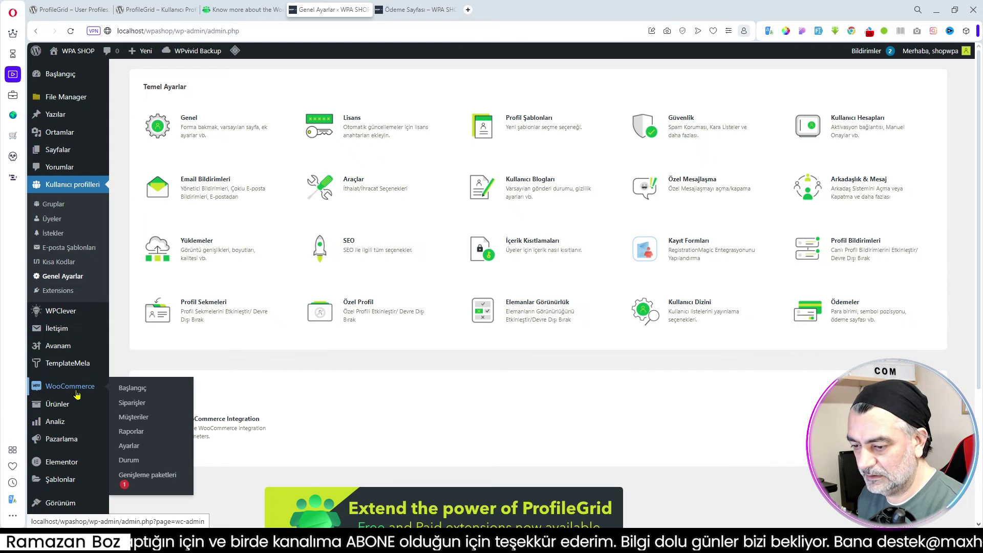
pyautogui.click(136, 407)
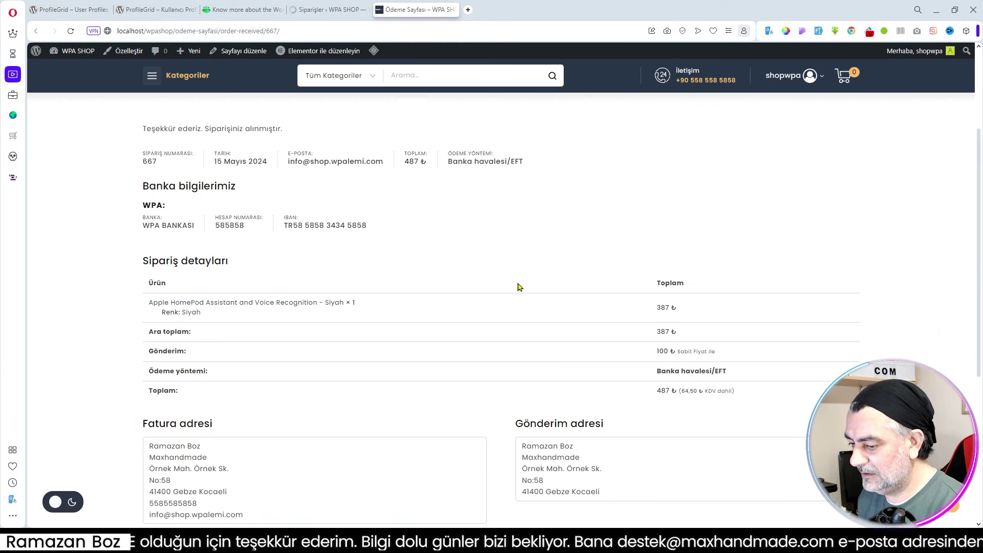
pyautogui.scroll(-3, 518, 285)
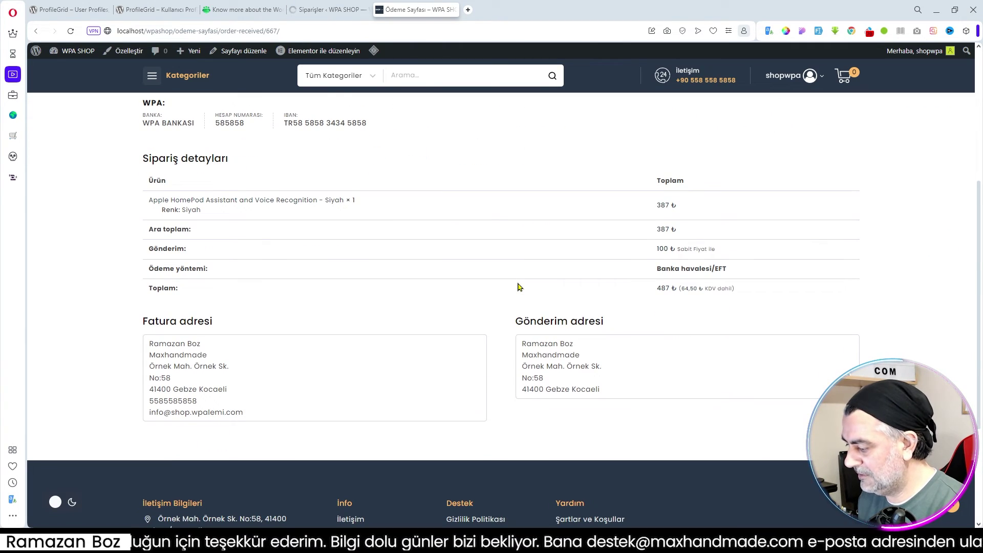
pyautogui.scroll(5, 518, 285)
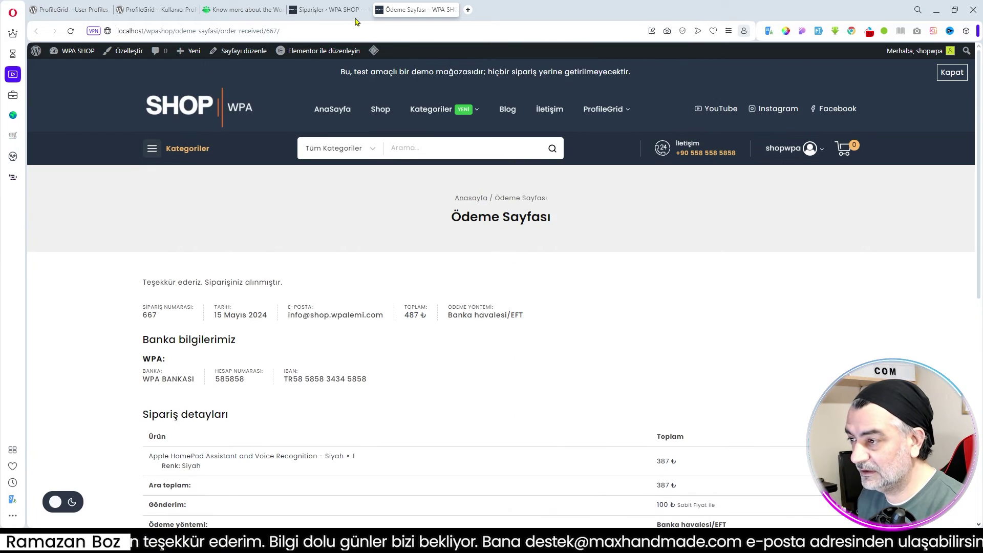
pyautogui.click(328, 11)
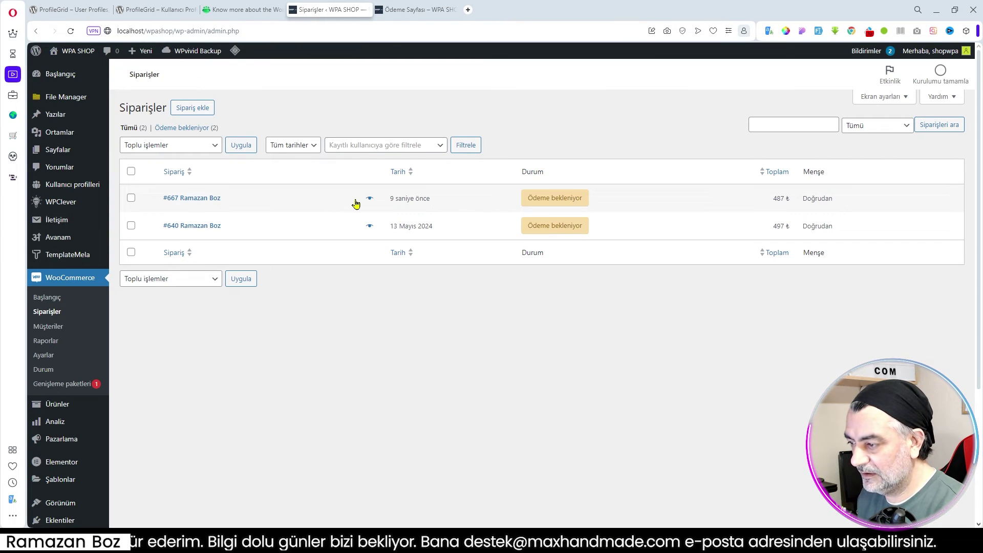
pyautogui.click(370, 201)
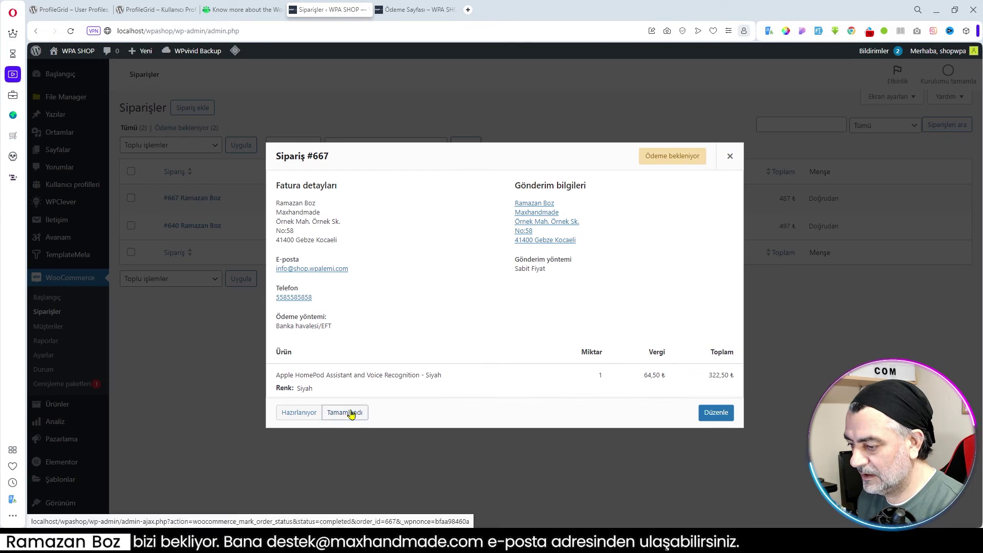
pyautogui.click(352, 414)
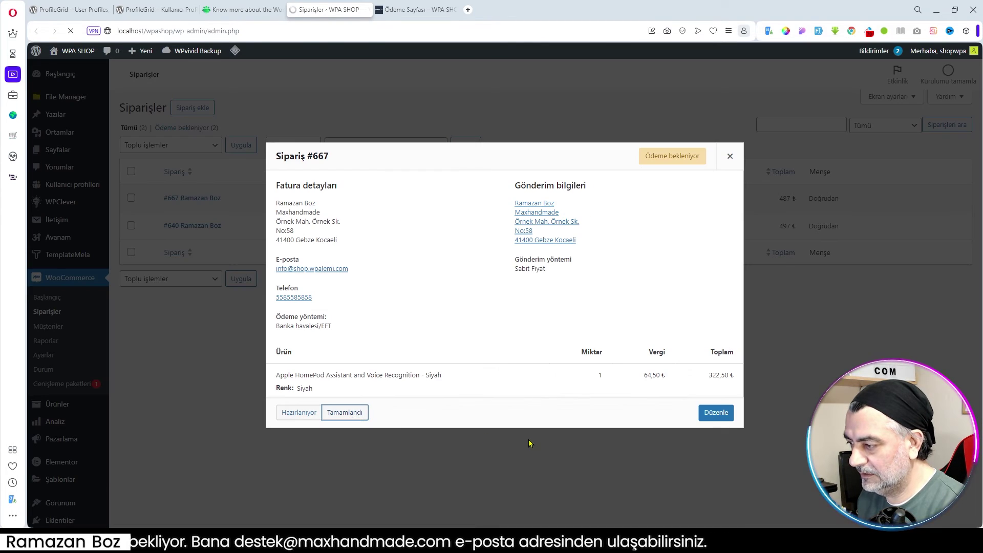
# Examine the Purchases, Product Reviews, Cart, Hakkında and Ayarlar sections of the My Profile page
pyautogui.moveTo(607, 121)
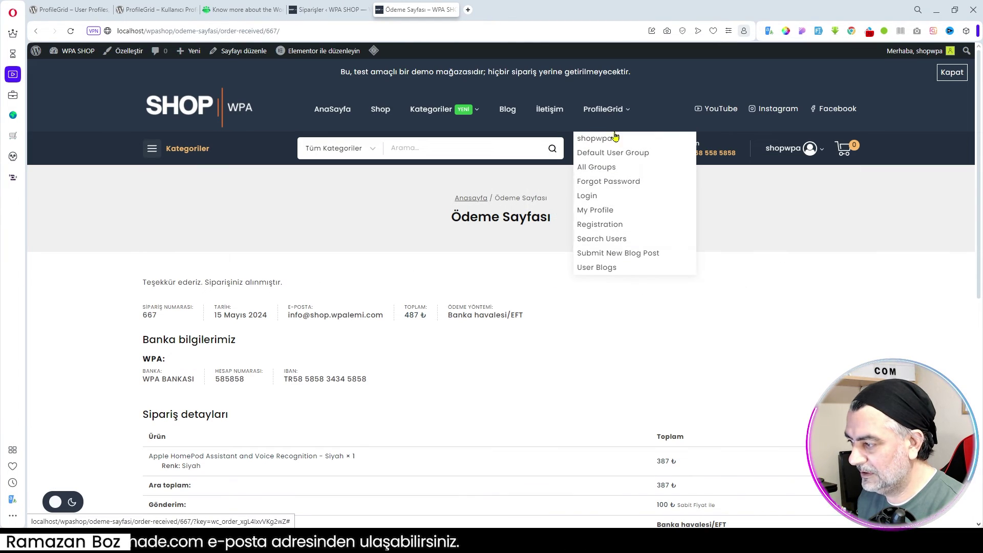
pyautogui.click(608, 213)
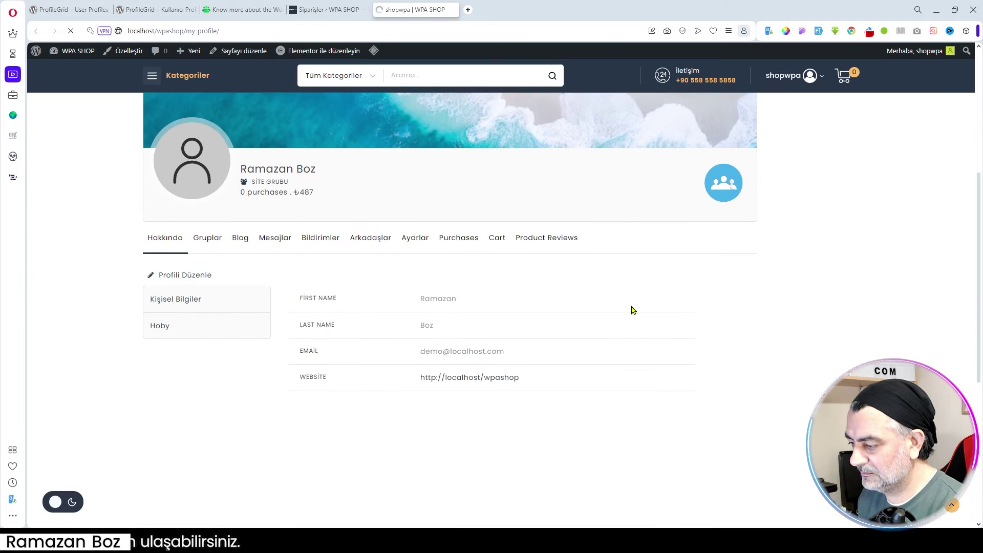
pyautogui.click(464, 232)
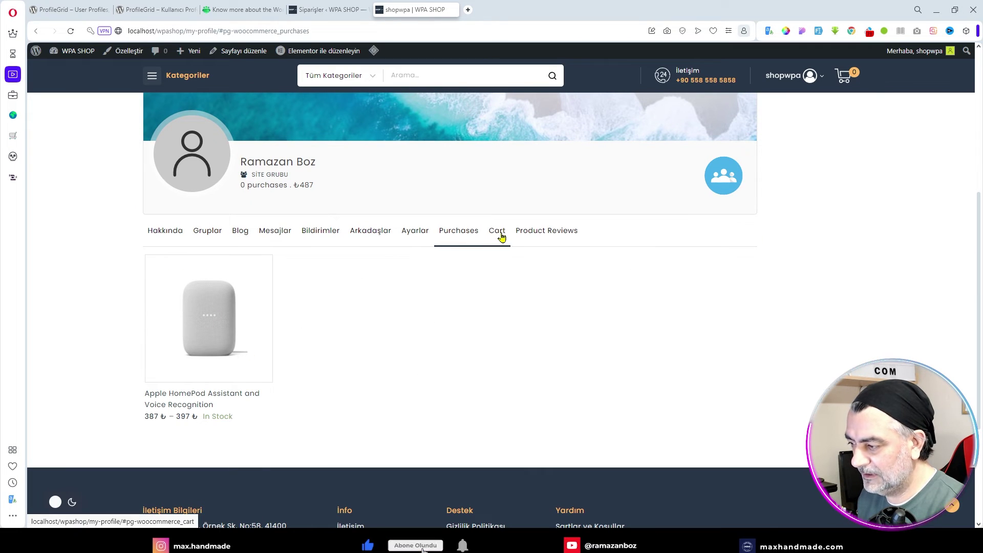
pyautogui.click(542, 232)
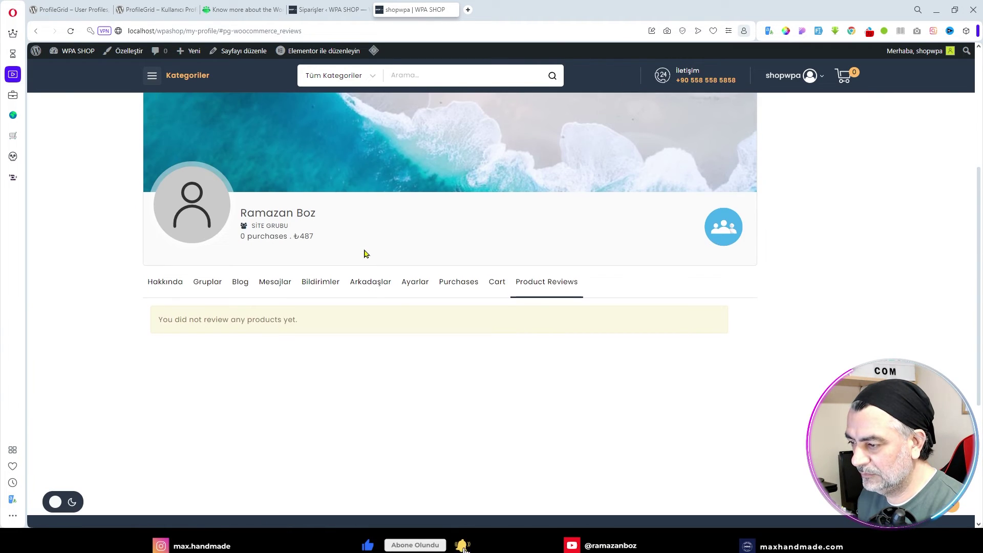
pyautogui.click(496, 281)
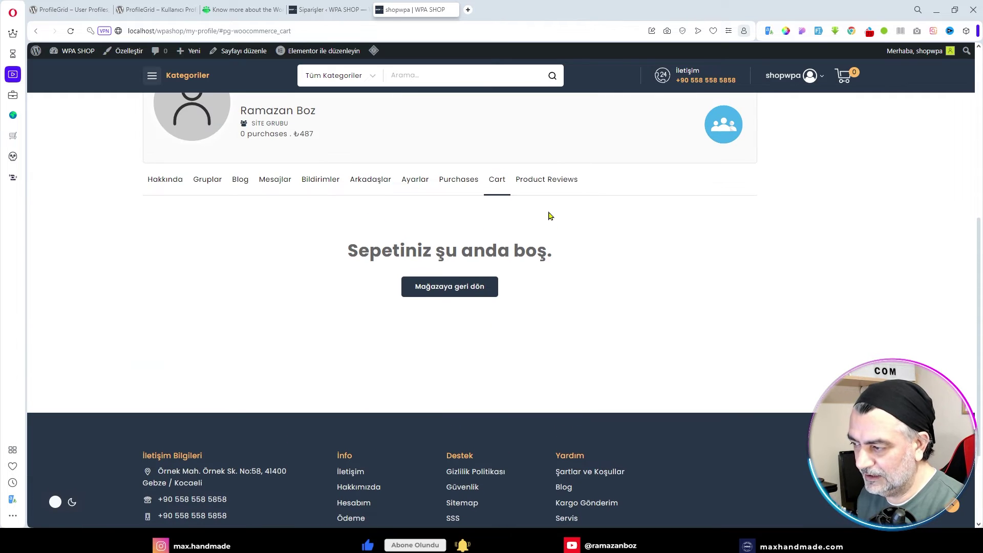
pyautogui.click(165, 180)
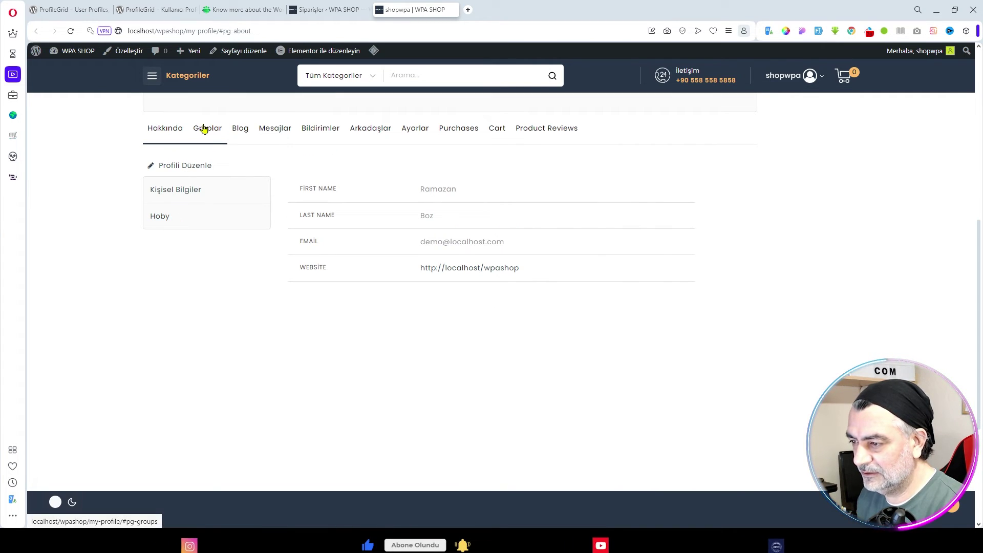
pyautogui.click(415, 129)
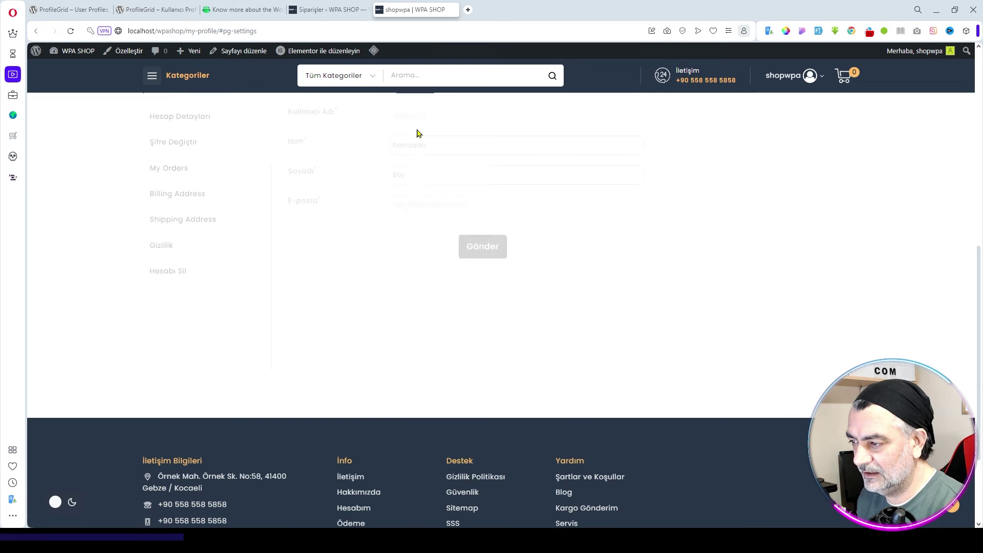
pyautogui.scroll(4, 479, 359)
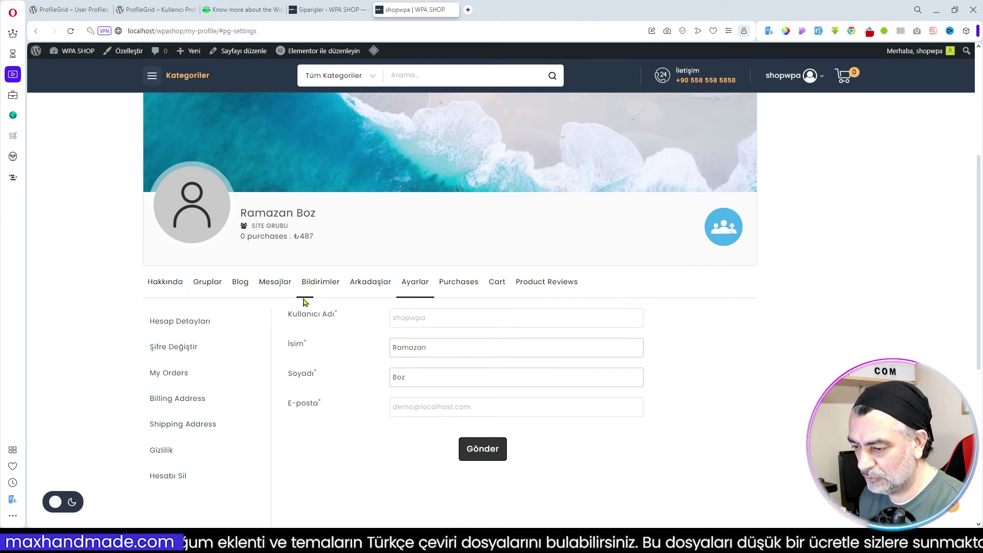
# Look at the store's Hesabım account page for comparison and return to the ProfileGrid My Profile page
pyautogui.moveTo(811, 77)
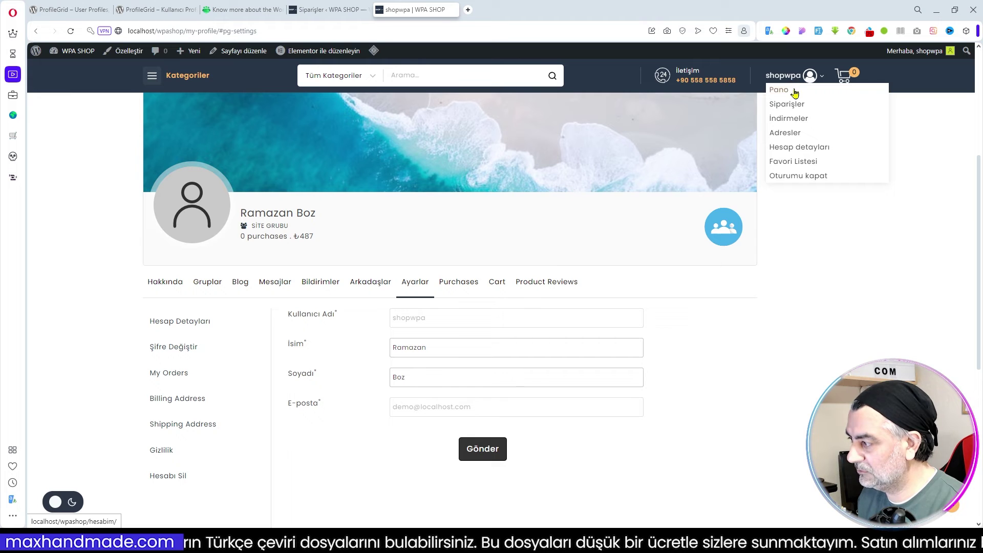
pyautogui.click(812, 134)
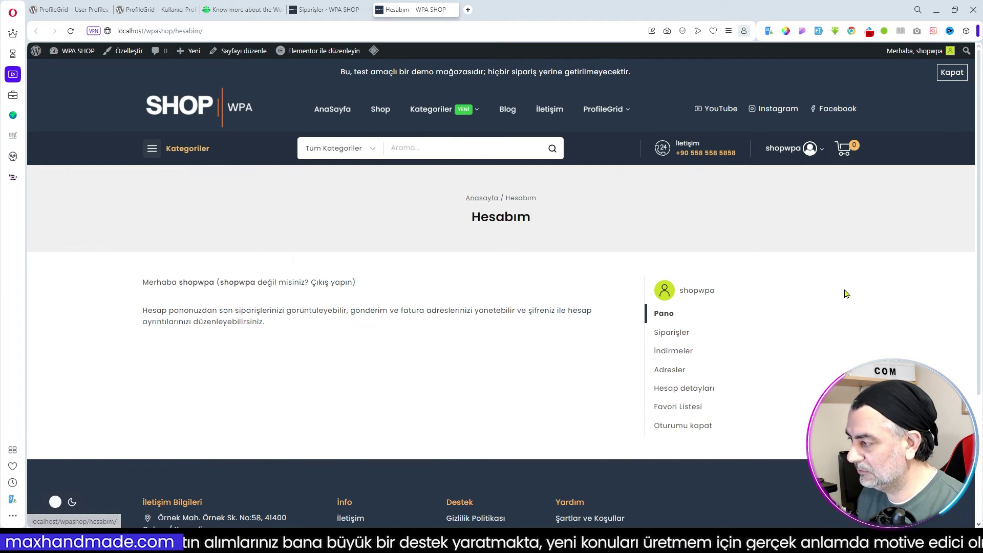
pyautogui.moveTo(607, 110)
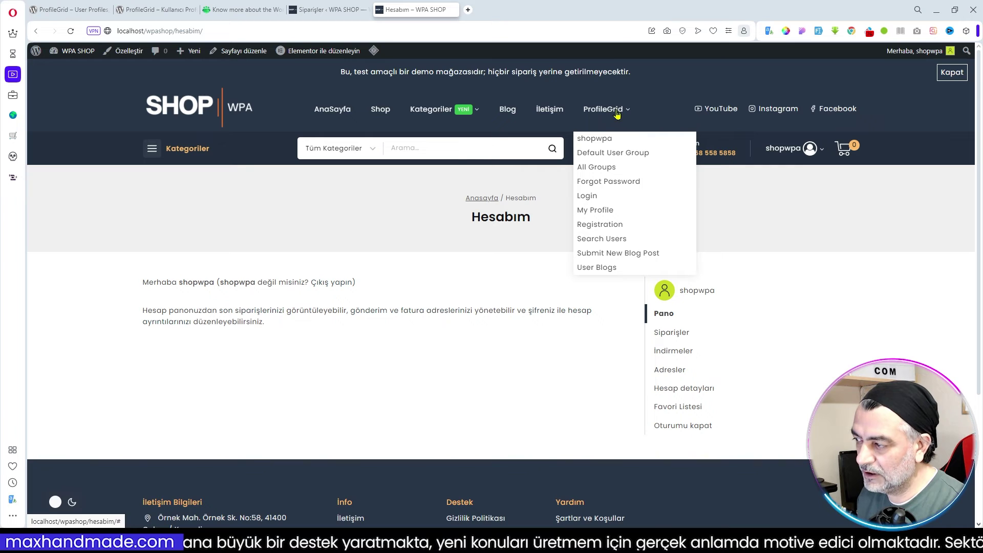
pyautogui.click(599, 212)
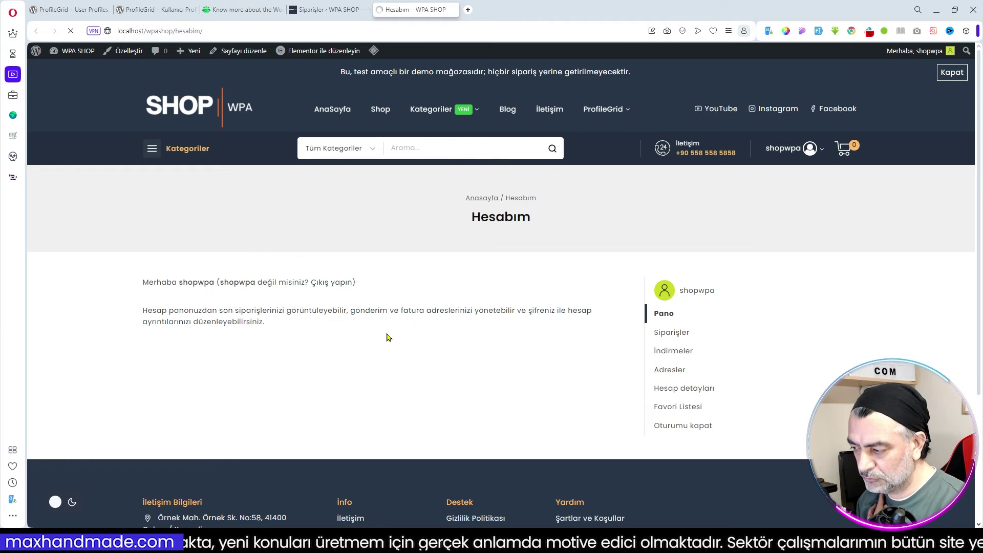
pyautogui.scroll(-4, 395, 353)
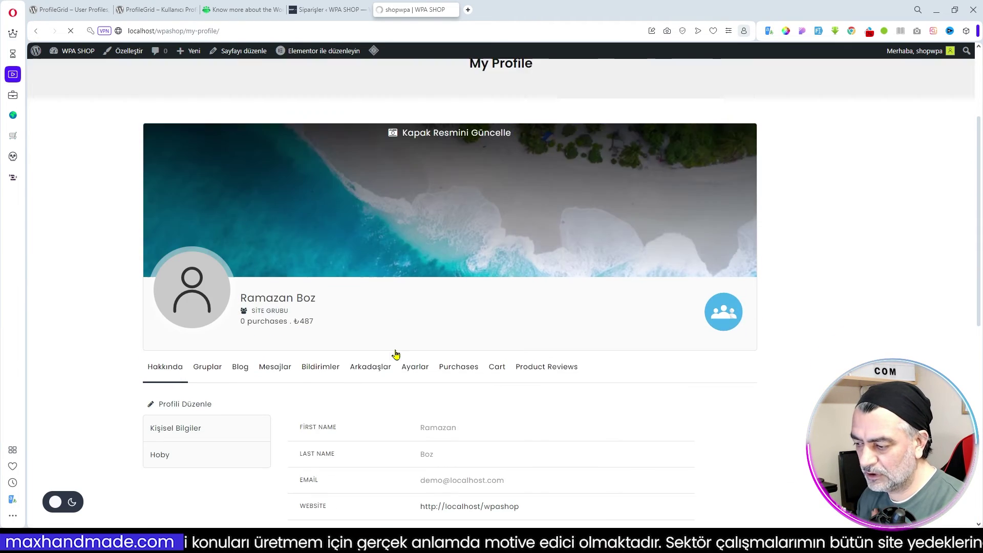
pyautogui.scroll(-1, 396, 353)
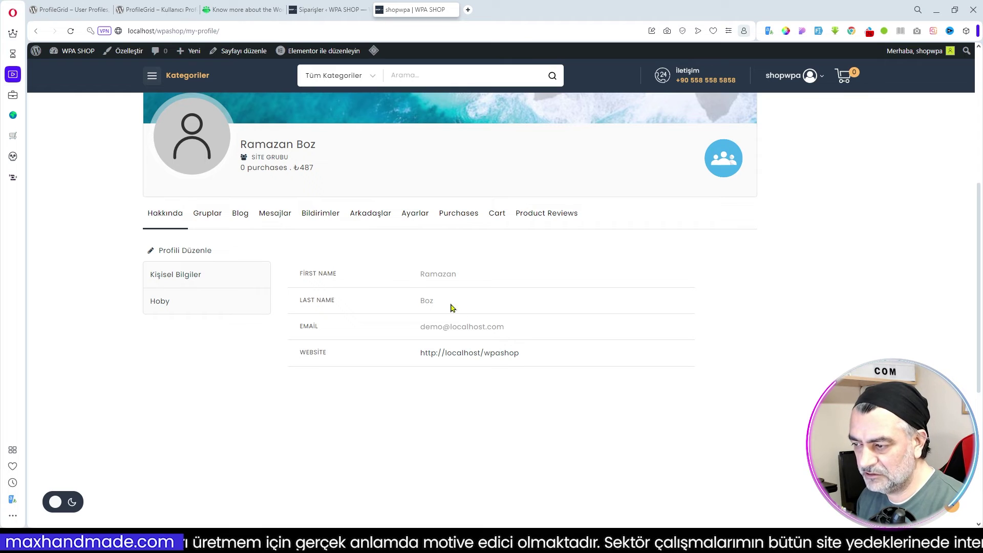
# Check the profile's Ayarlar entries and view the Gizlilik options for profile visibility and hiding
pyautogui.click(412, 216)
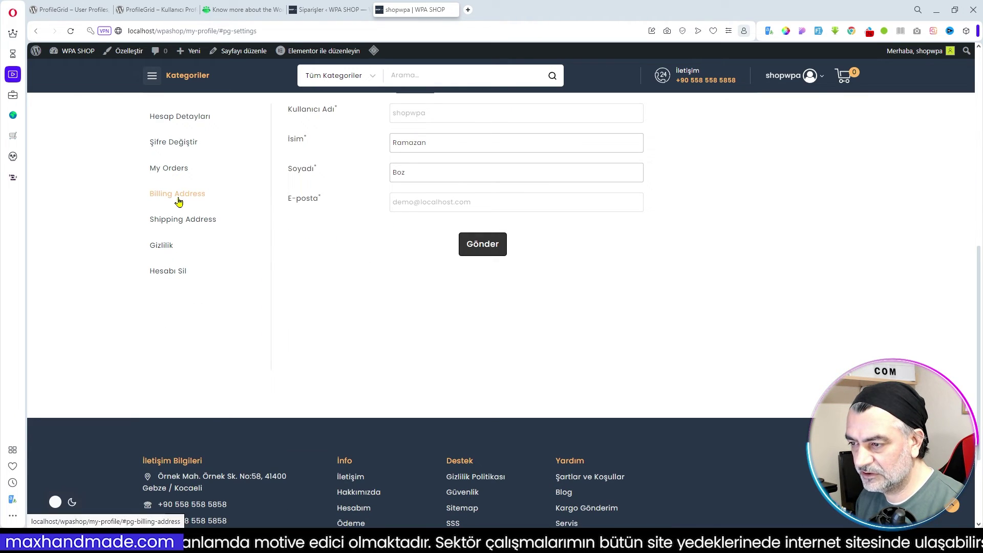
pyautogui.scroll(1, 204, 125)
pyautogui.scroll(-1, 169, 215)
pyautogui.click(162, 239)
pyautogui.scroll(2, 366, 275)
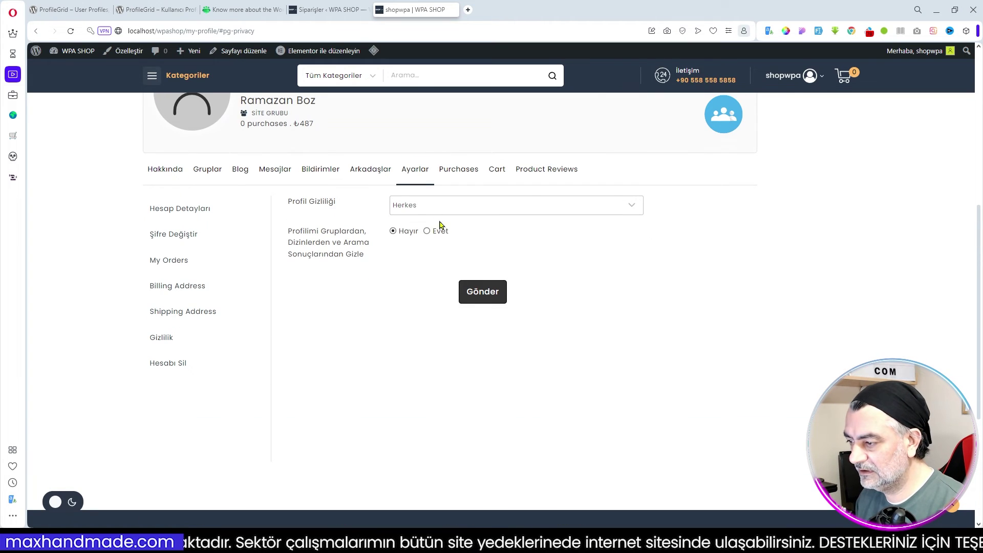
# Check the Profil Gizliliği choices with Herkes kept, and review My Orders against the purchase summary in the profile header
pyautogui.click(412, 206)
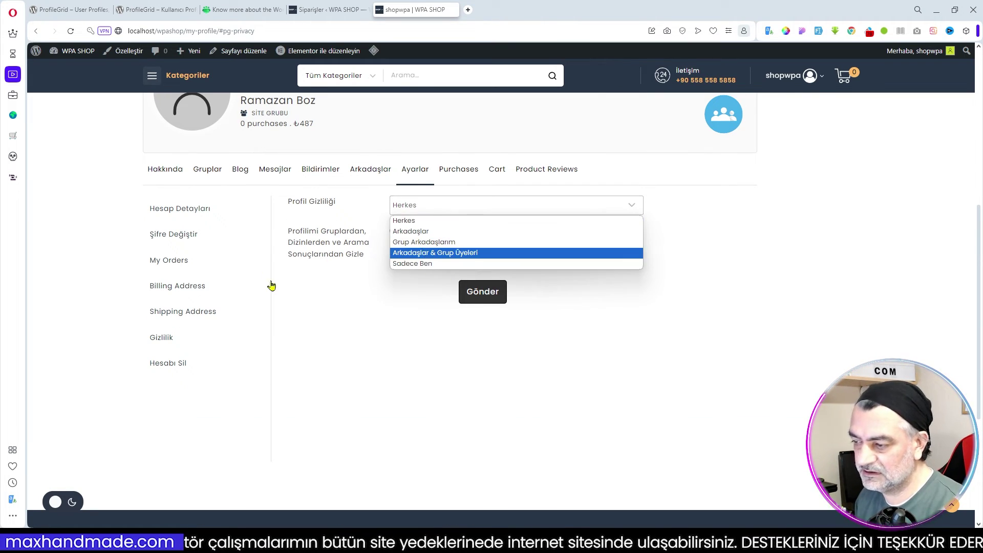
pyautogui.click(449, 219)
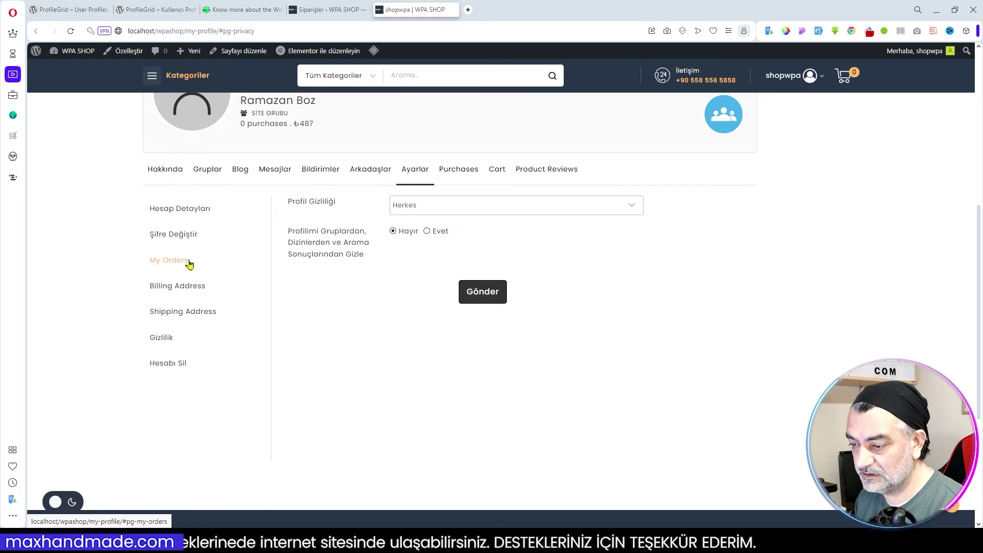
pyautogui.click(170, 262)
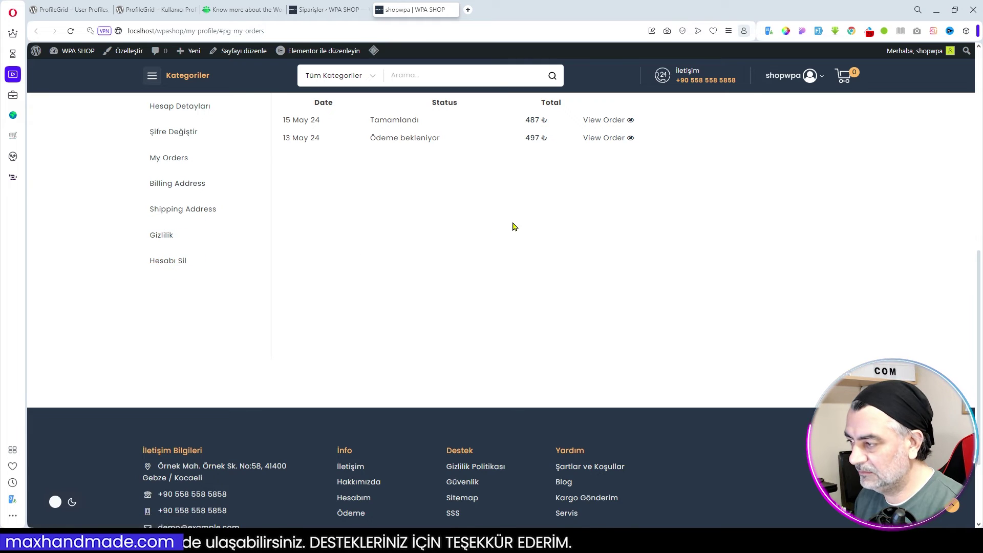
pyautogui.scroll(5, 603, 263)
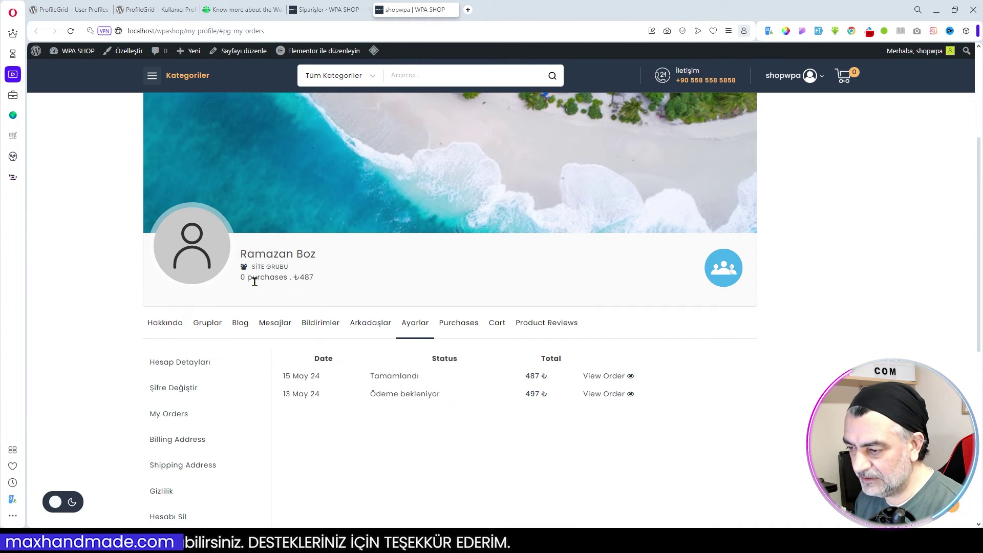
pyautogui.moveTo(244, 277); pyautogui.dragTo(242, 277)
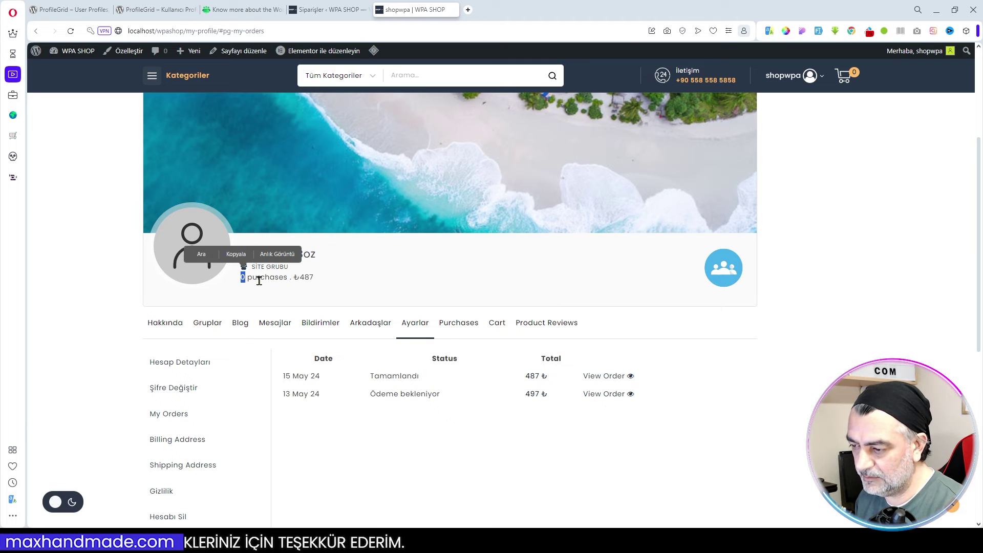
pyautogui.click(289, 297)
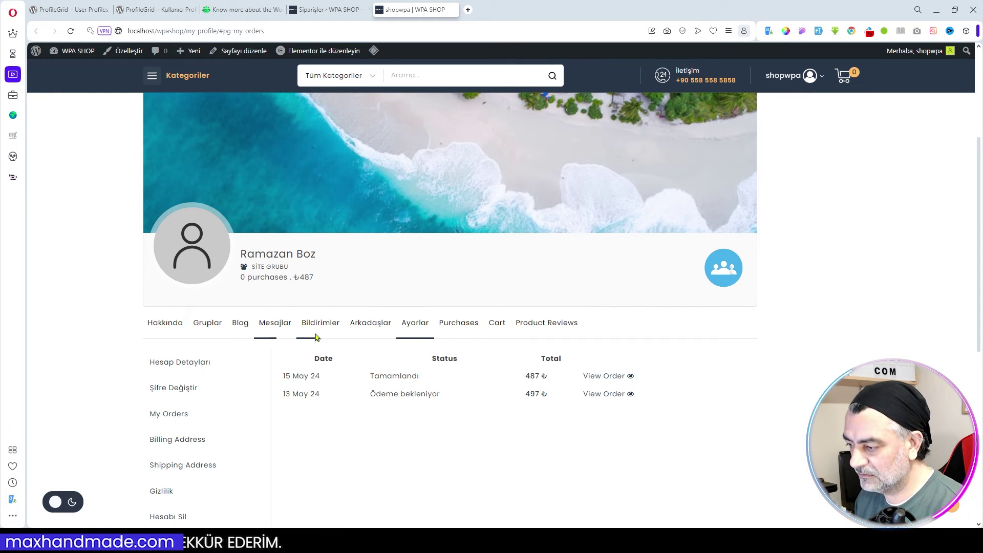
pyautogui.scroll(1, 257, 234)
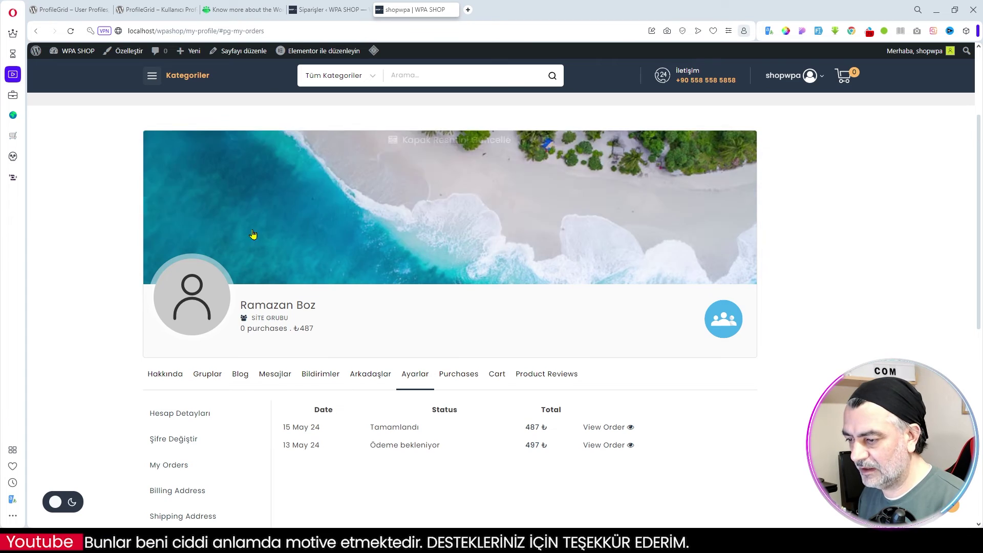
# Remove the current profile cover image and choose profil_kapak.jpg as its replacement
pyautogui.moveTo(347, 197)
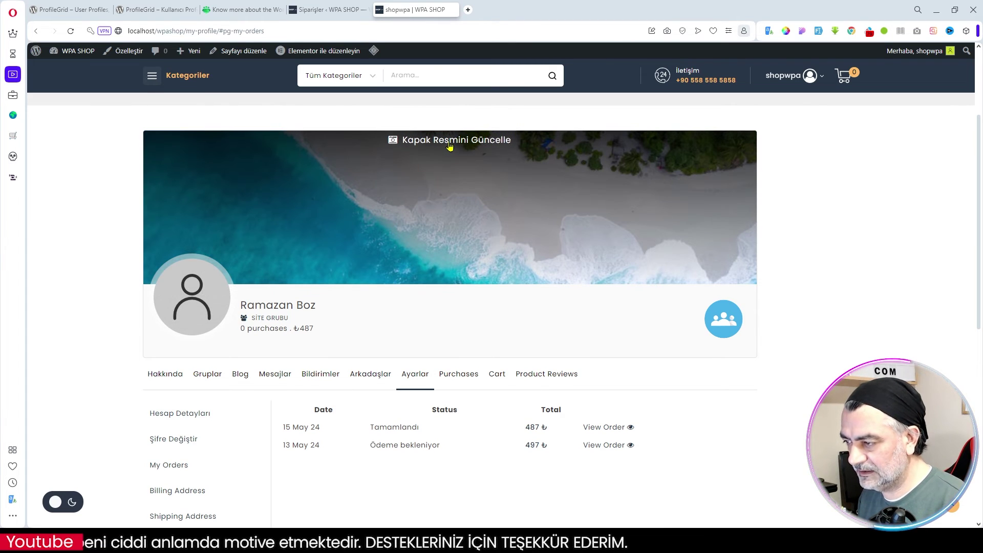
pyautogui.click(450, 145)
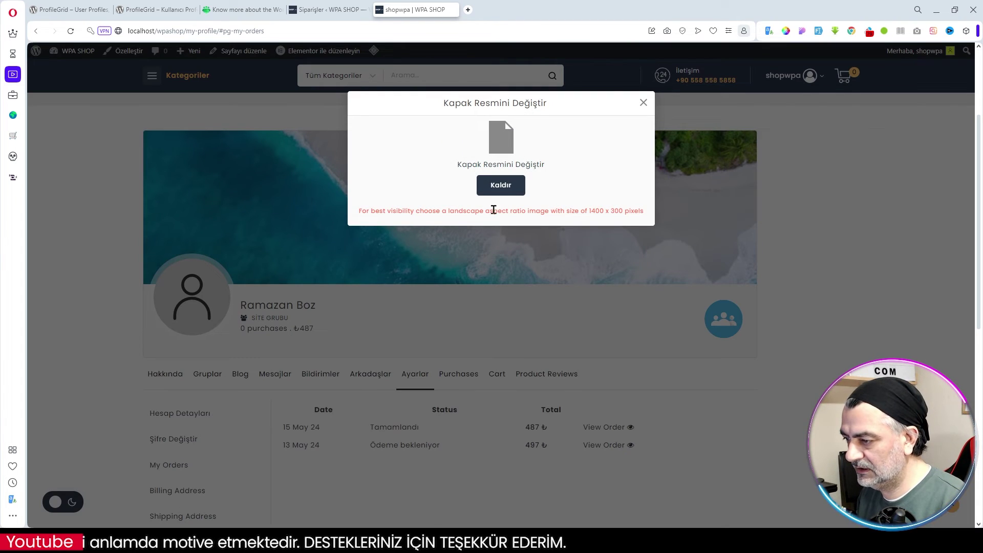
pyautogui.click(500, 185)
pyautogui.click(490, 171)
pyautogui.click(502, 240)
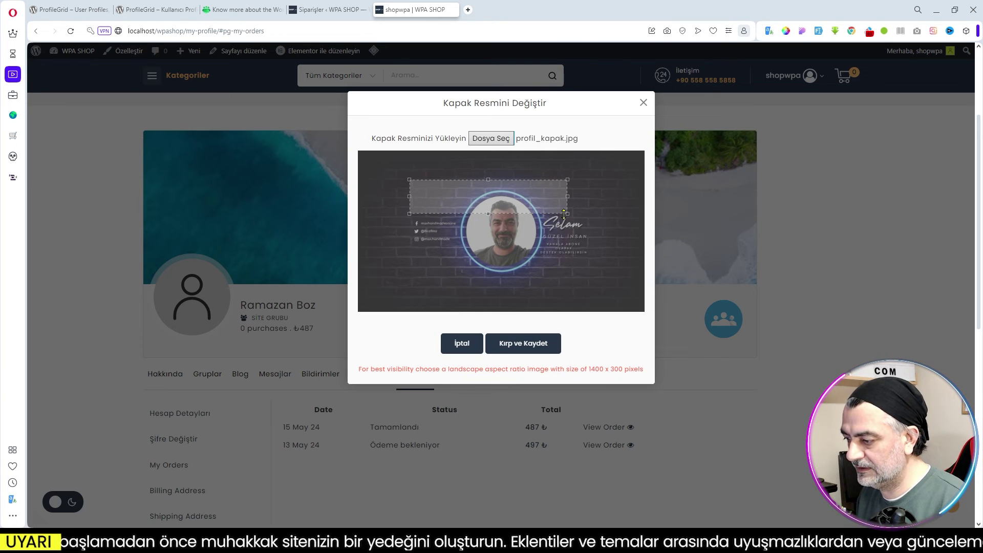
# Crop the new cover image to its full width, centred vertically on the portrait, and save it
pyautogui.moveTo(567, 181); pyautogui.dragTo(640, 163)
pyautogui.moveTo(541, 192); pyautogui.dragTo(542, 233)
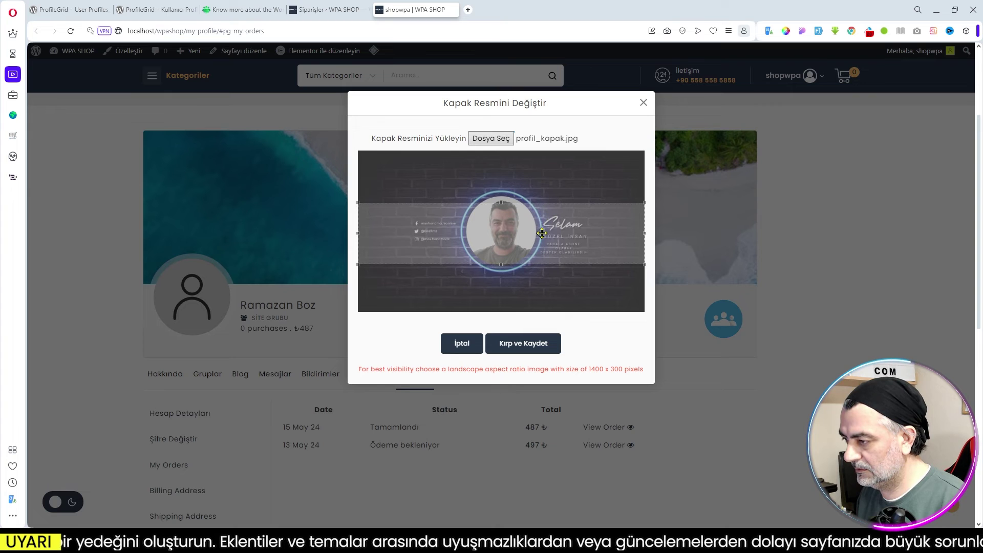
pyautogui.moveTo(551, 243); pyautogui.dragTo(551, 233)
pyautogui.click(523, 343)
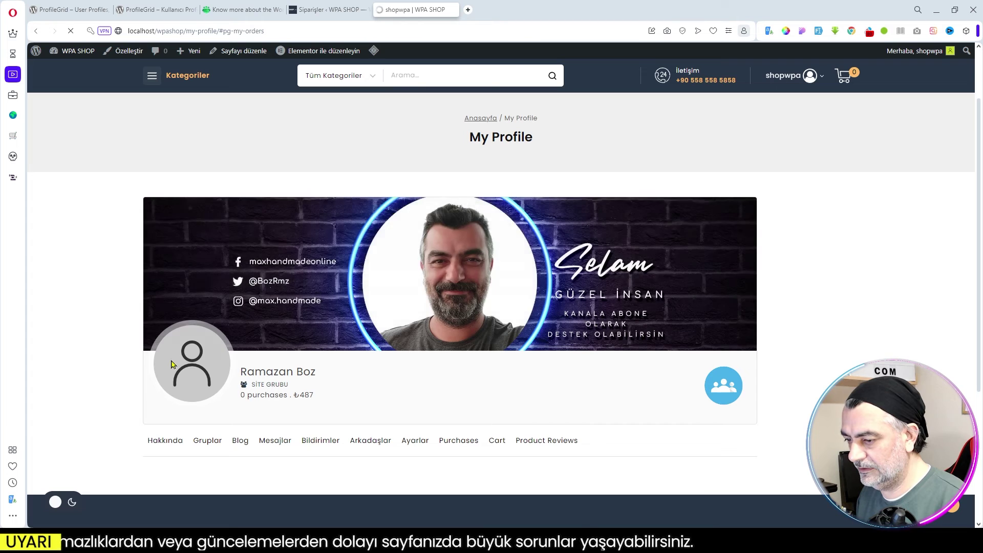
# Check the profile's Arkadaşlar section and open the ProfileGrid group manager in the WordPress admin
pyautogui.moveTo(193, 362)
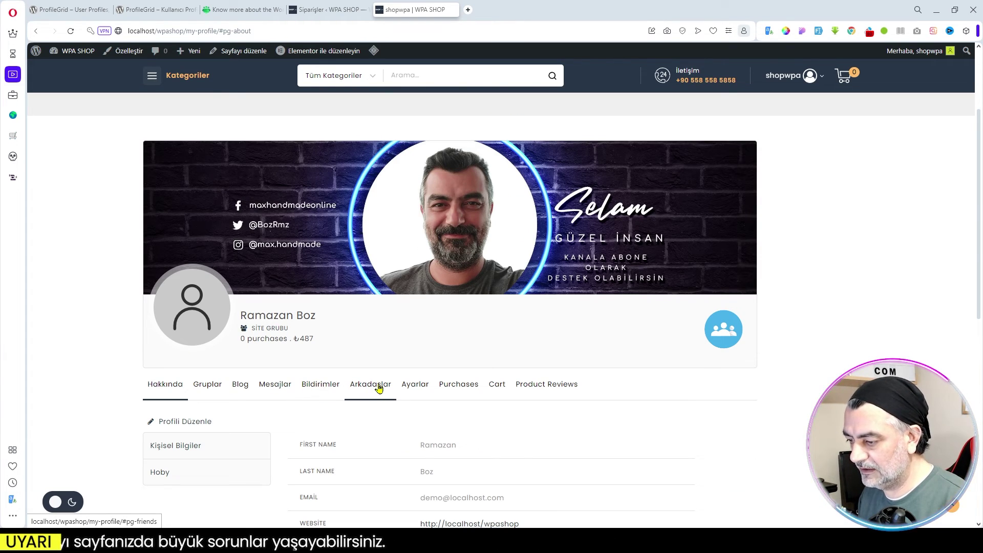
pyautogui.click(371, 390)
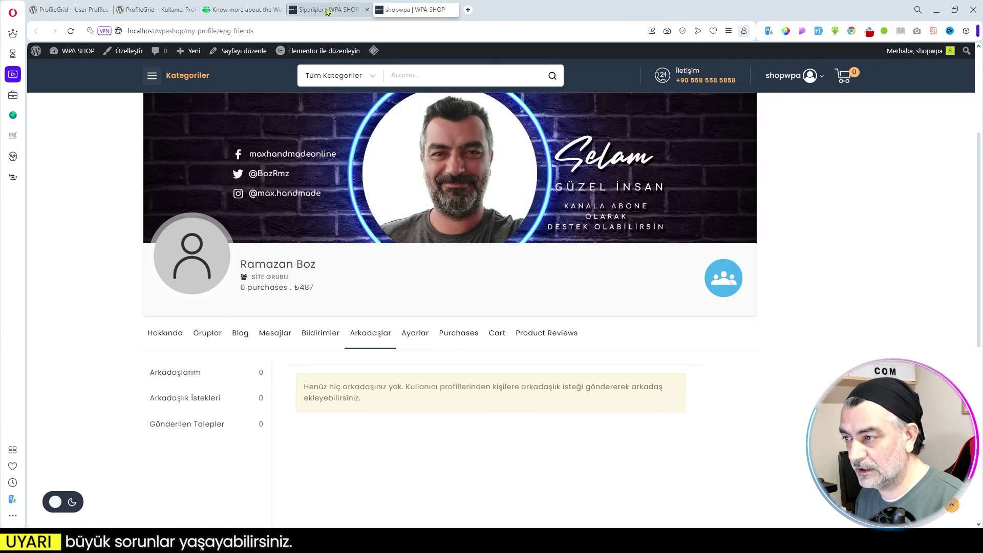
pyautogui.click(326, 11)
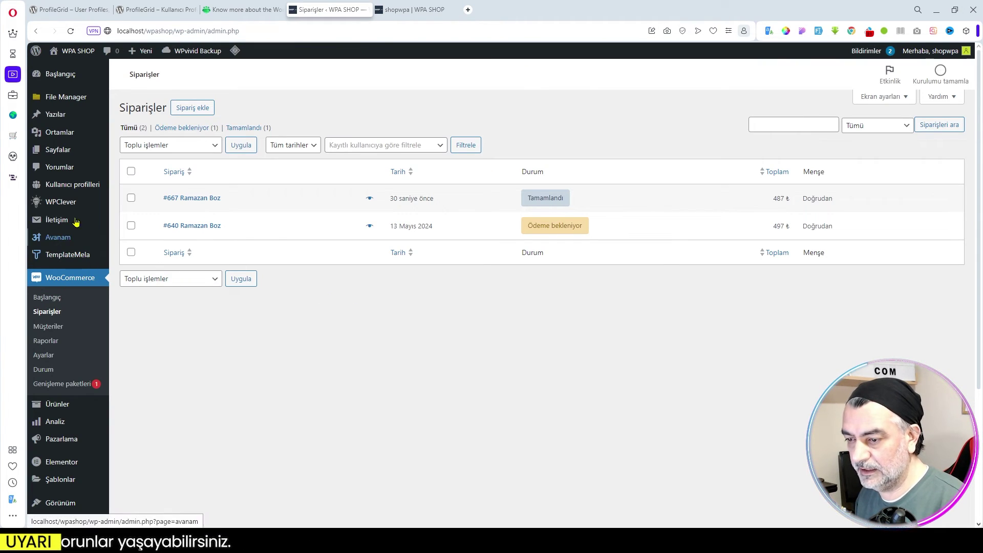
pyautogui.moveTo(77, 184)
pyautogui.click(139, 186)
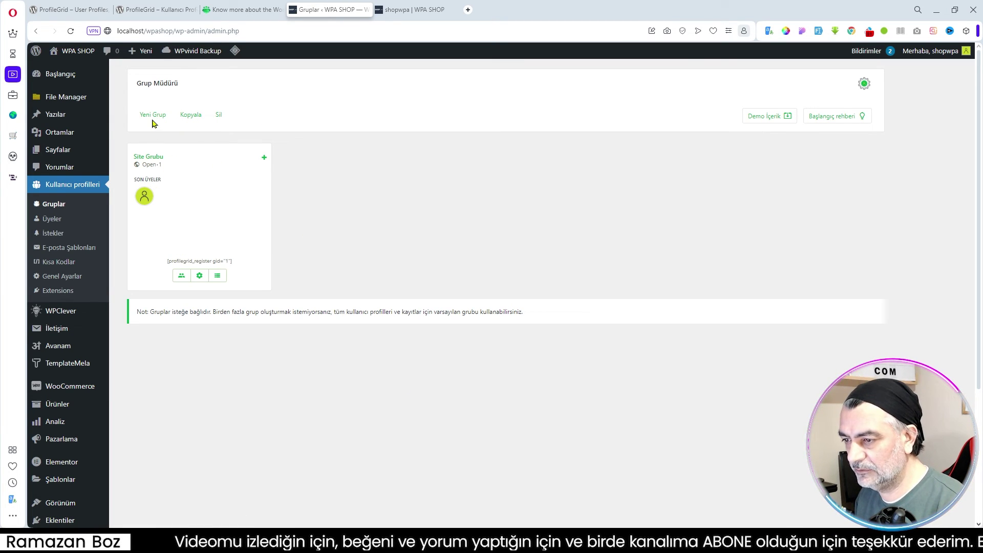
# Look at the ProfileGrid Demo Content extension page and return to the group manager
pyautogui.click(777, 121)
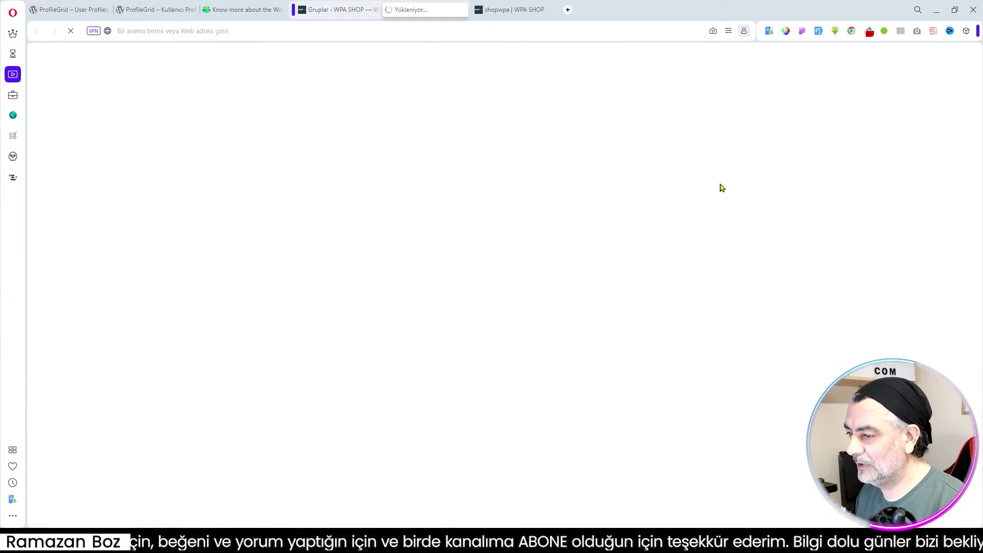
pyautogui.scroll(-3, 544, 234)
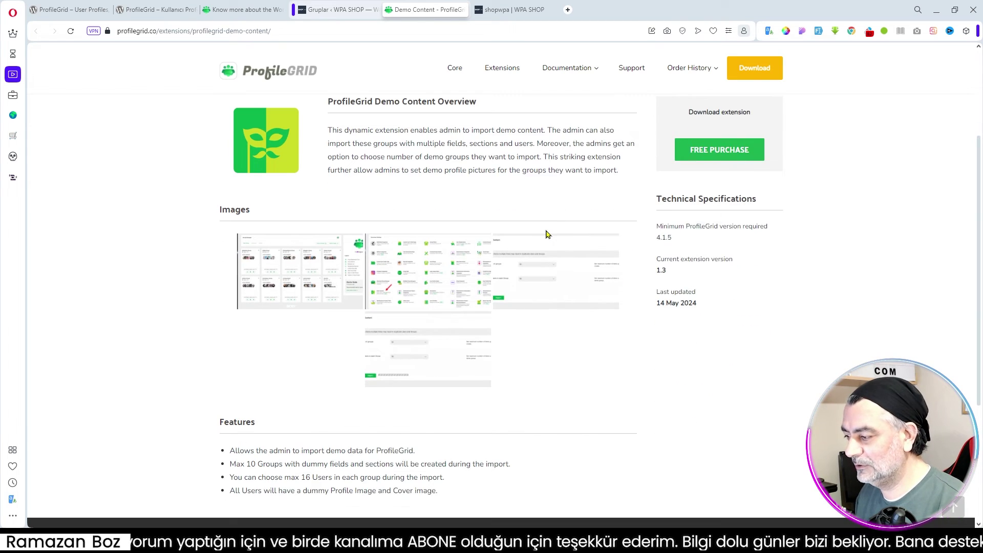
pyautogui.click(338, 9)
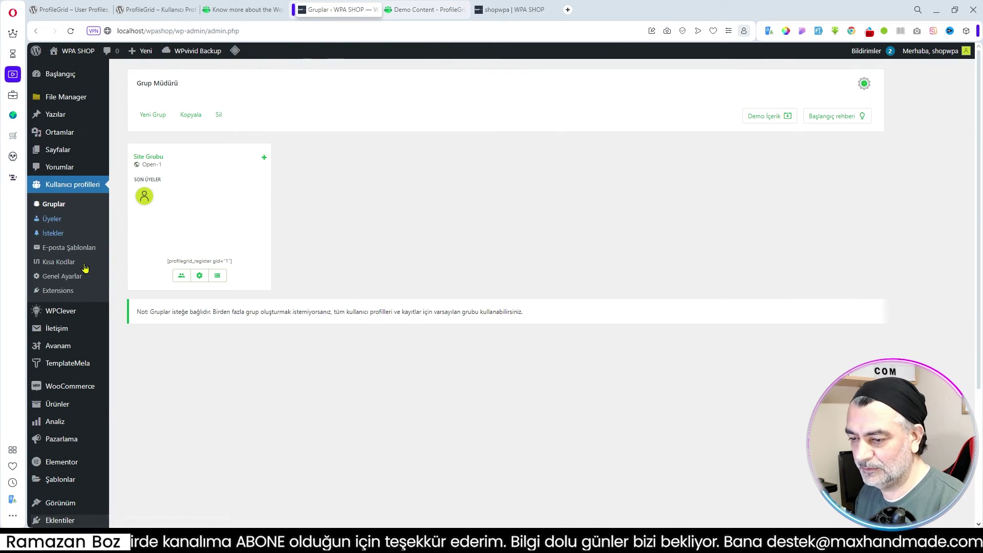
# Install the ProfileGrid demo content extension from profilegrid-user-profiles-groups-and-communities-profilegrid-demo-content.zip and activate it
pyautogui.scroll(-2, 84, 448)
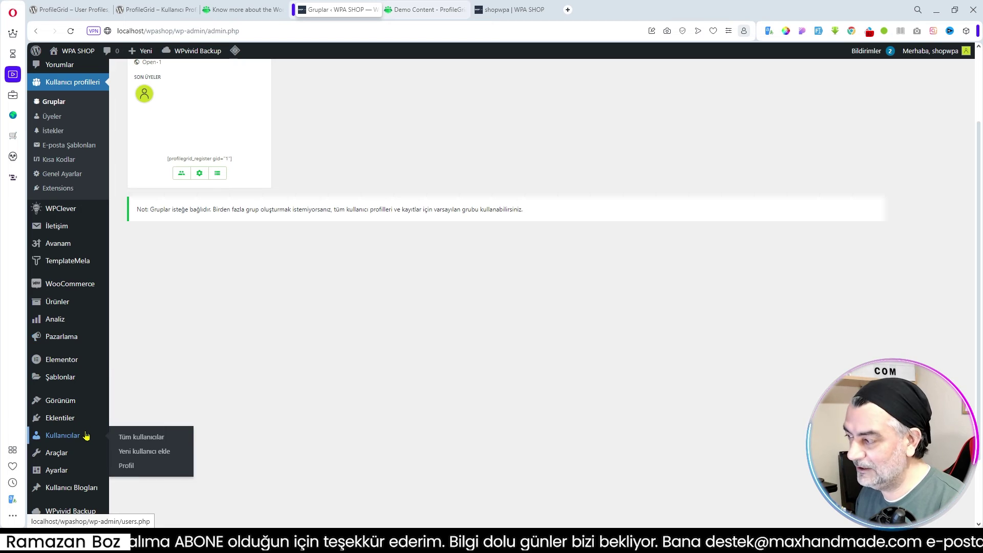
pyautogui.moveTo(89, 427)
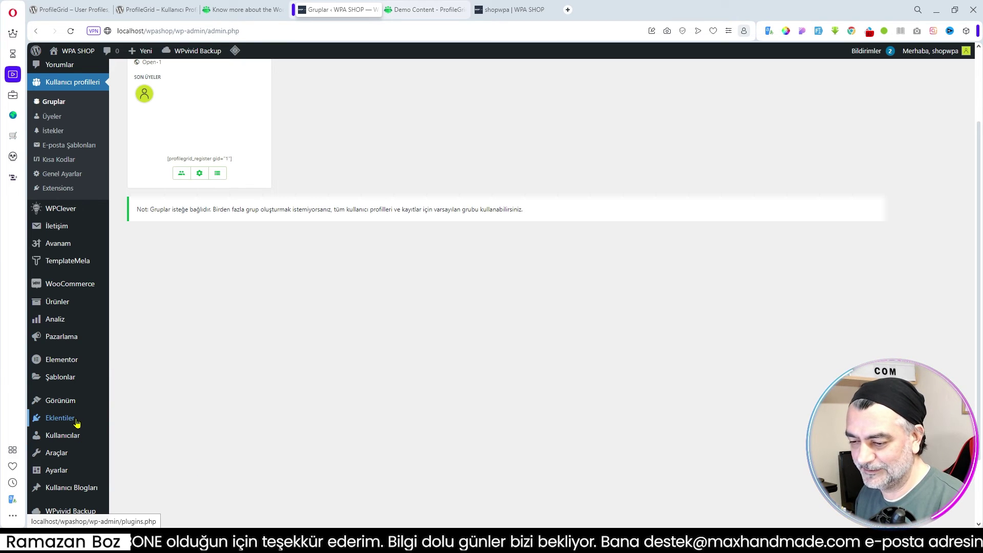
pyautogui.click(64, 421)
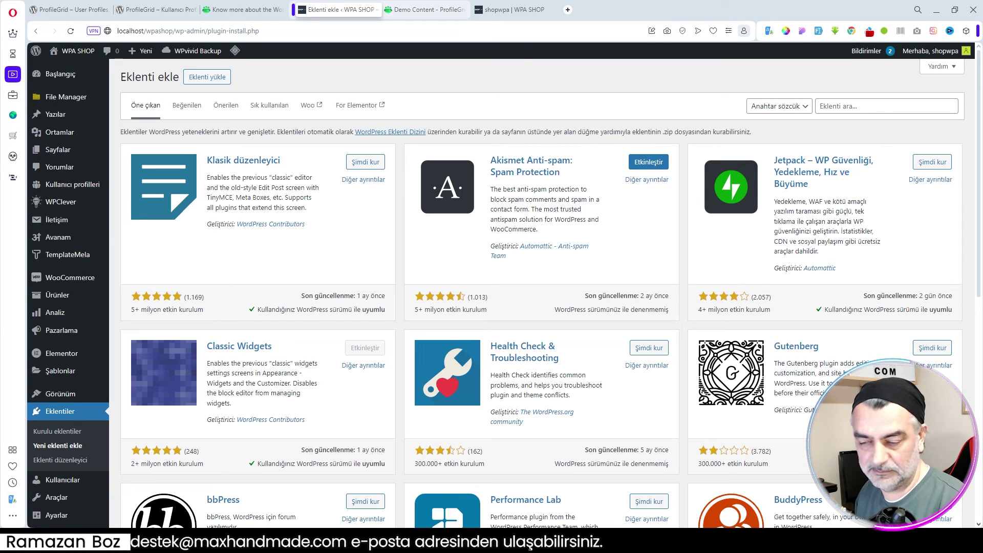
pyautogui.click(207, 77)
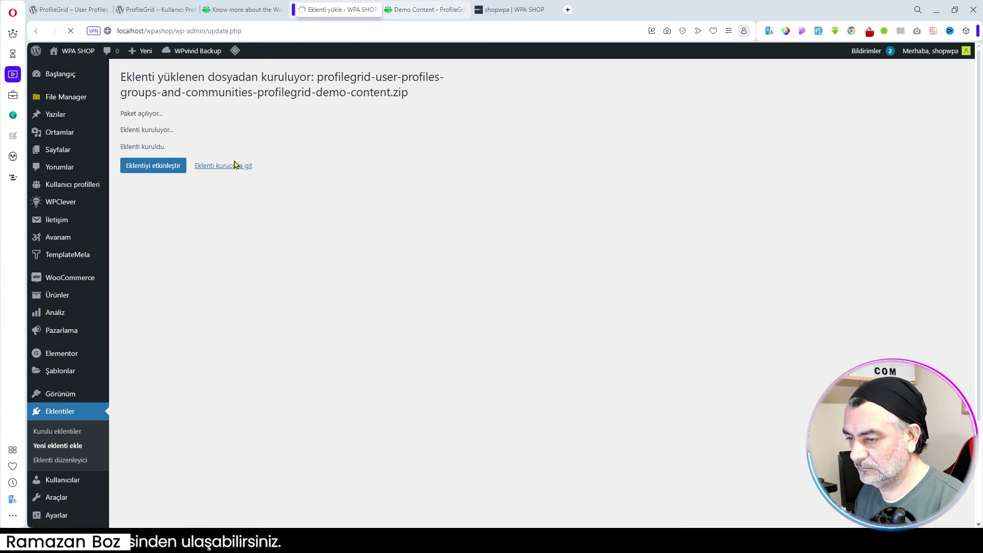
pyautogui.click(139, 167)
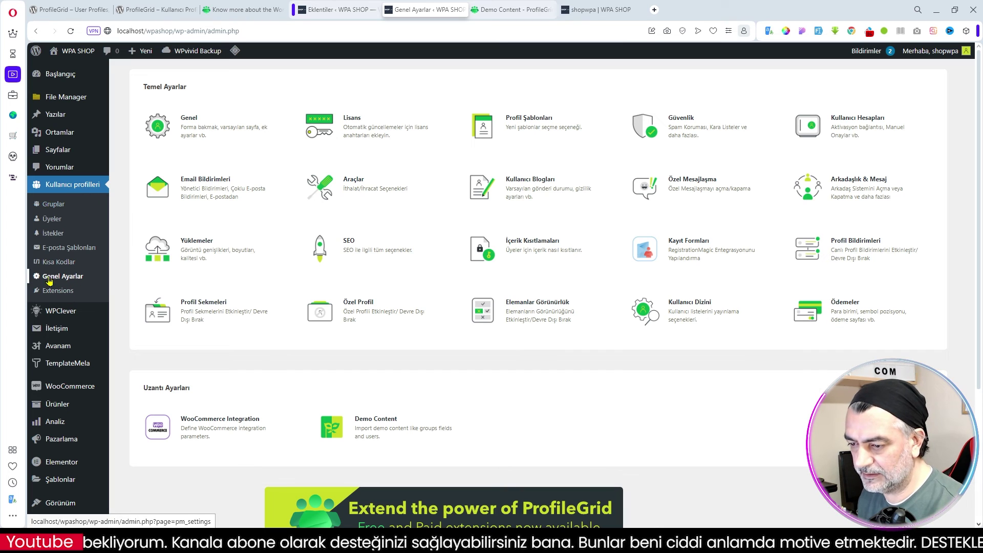
# Import ProfileGrid demo content with 3 groups and 10 members in each group
pyautogui.click(369, 427)
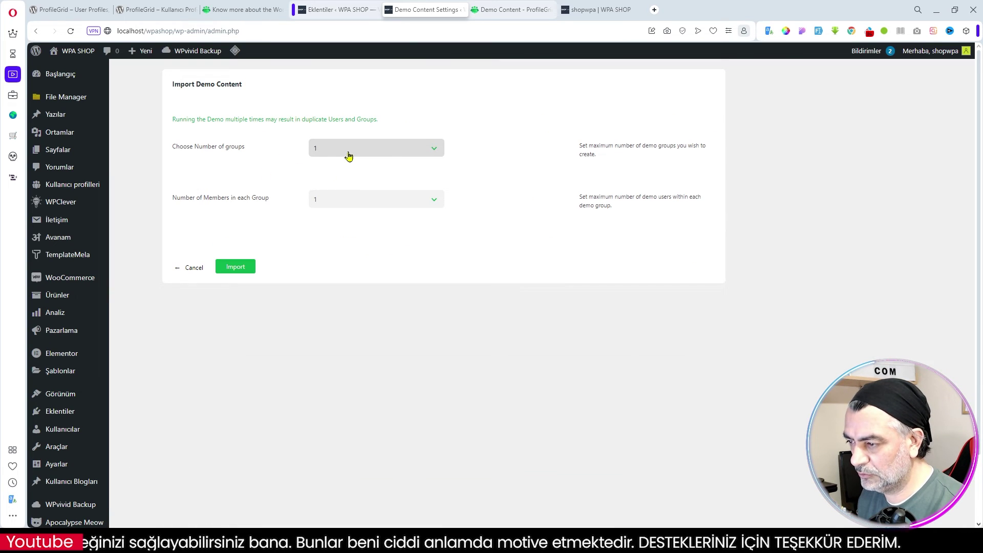
pyautogui.click(324, 152)
pyautogui.click(336, 179)
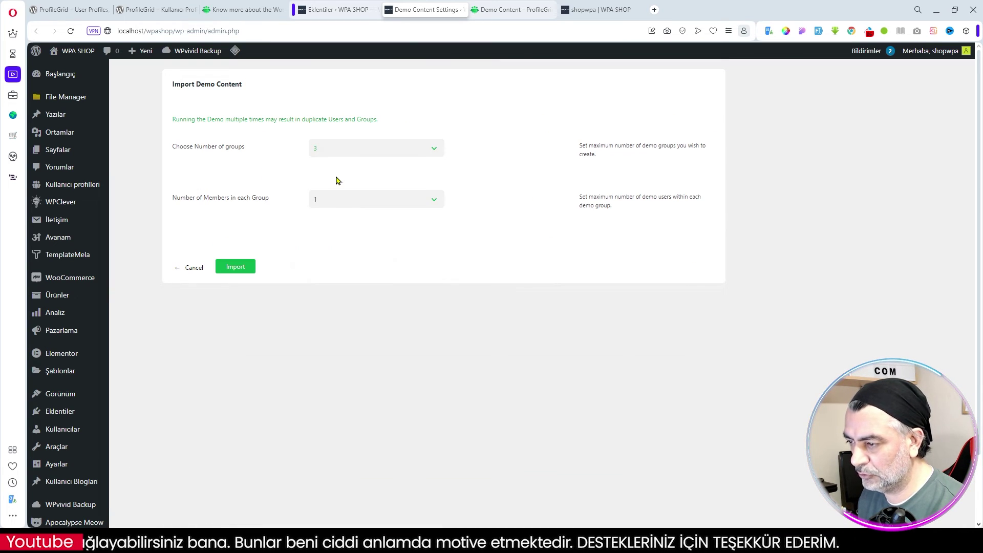
pyautogui.click(334, 199)
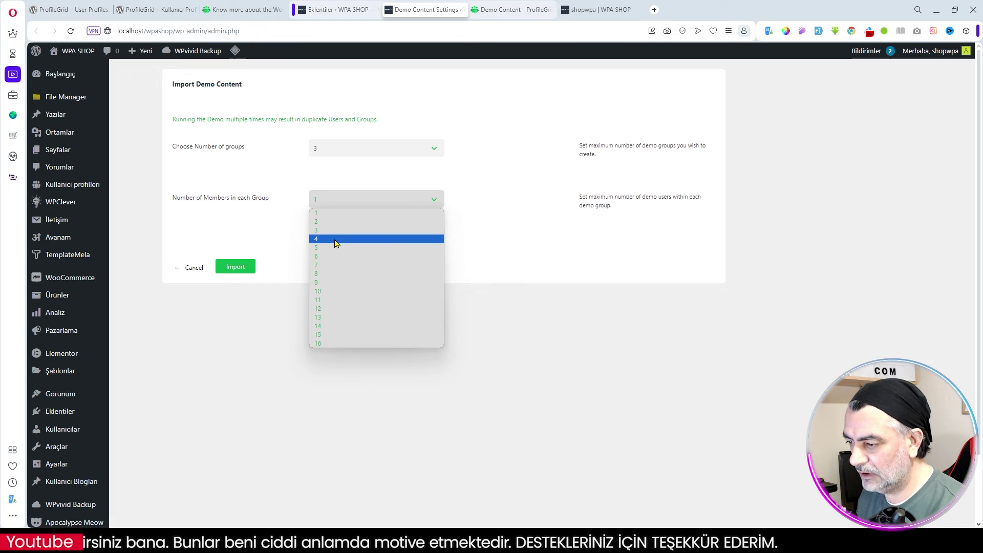
pyautogui.click(328, 291)
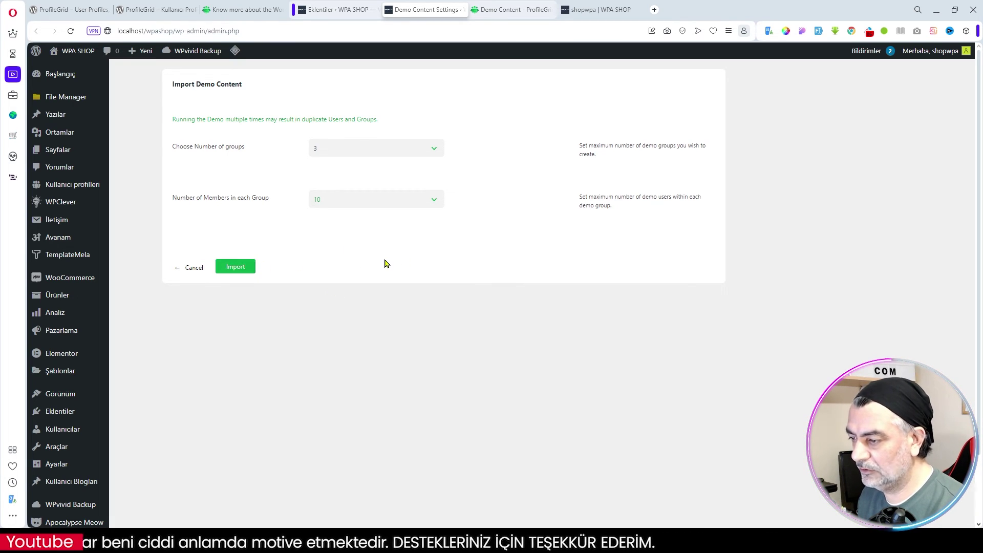
pyautogui.click(236, 271)
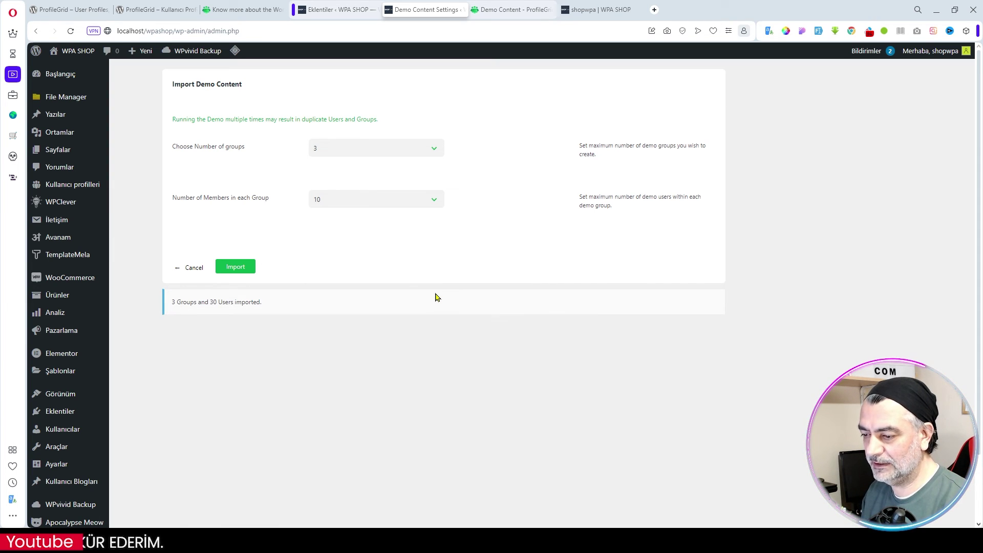
# Review the imported demo groups, view the members of the Doctors group, and return to the group list
pyautogui.moveTo(81, 187)
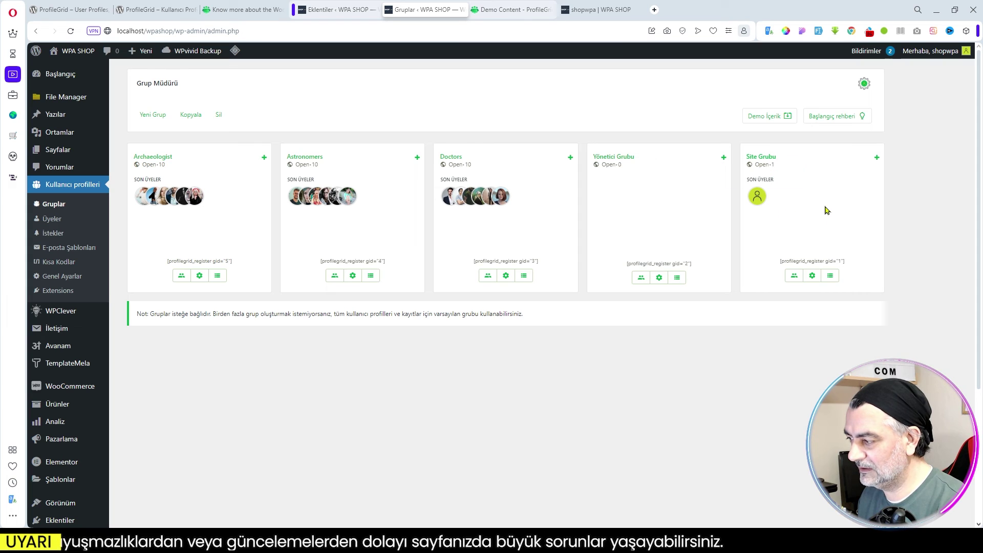
pyautogui.click(486, 278)
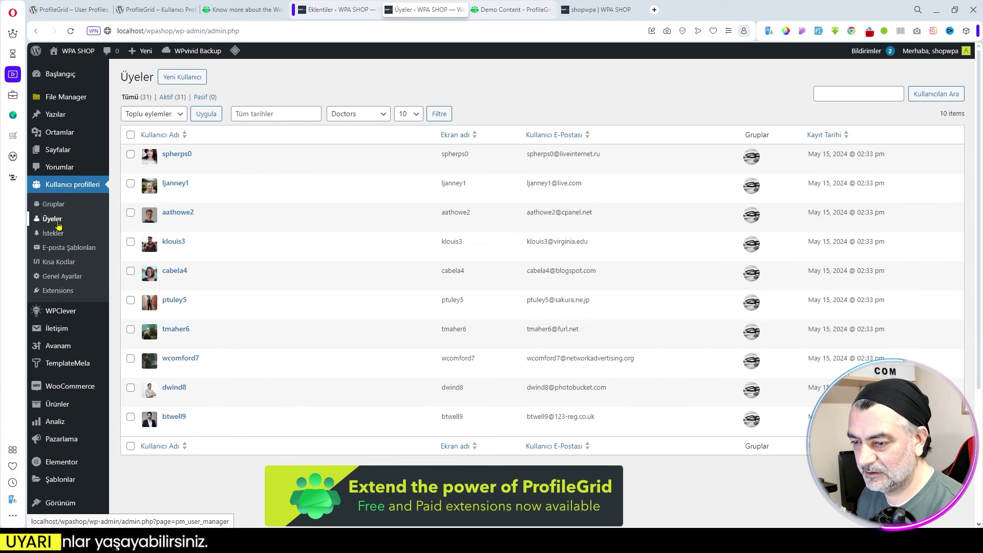
pyautogui.click(51, 205)
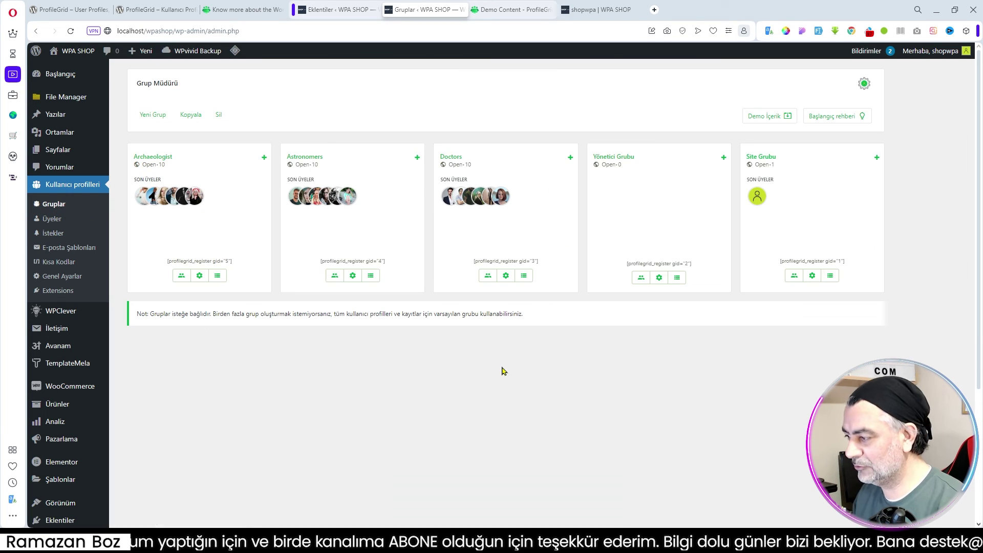